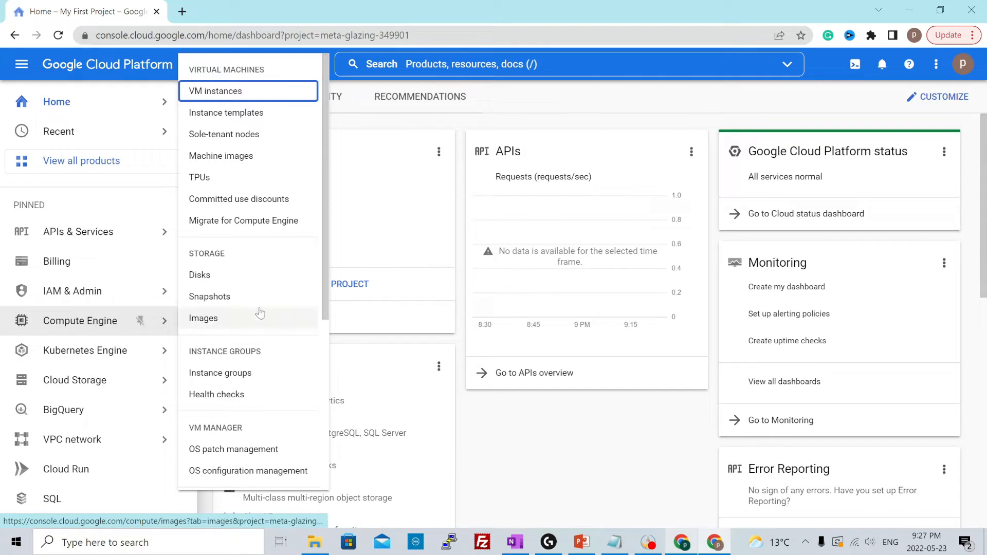
# Enable the Compute Engine API for the project's VM instances and start creating a new instance
pyautogui.click(236, 93)
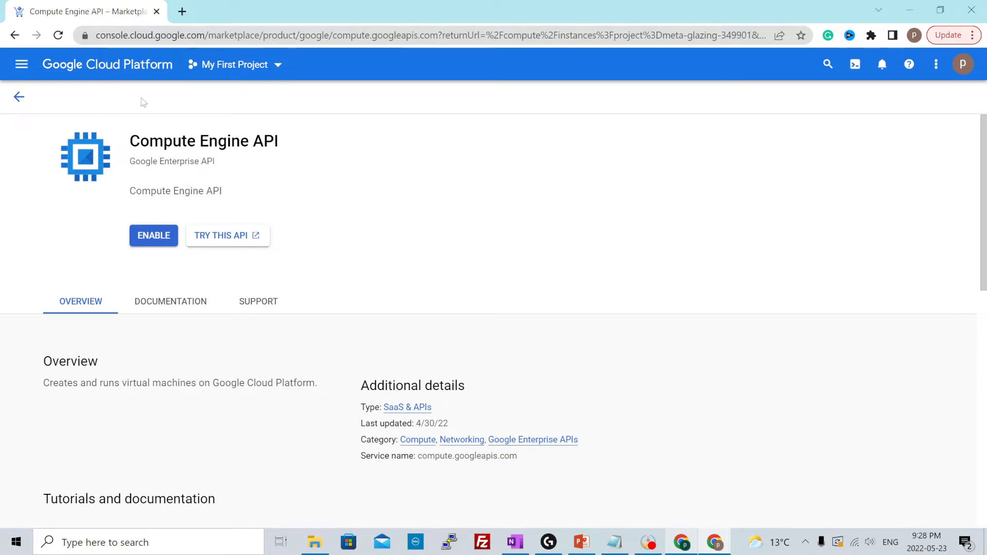
pyautogui.click(153, 242)
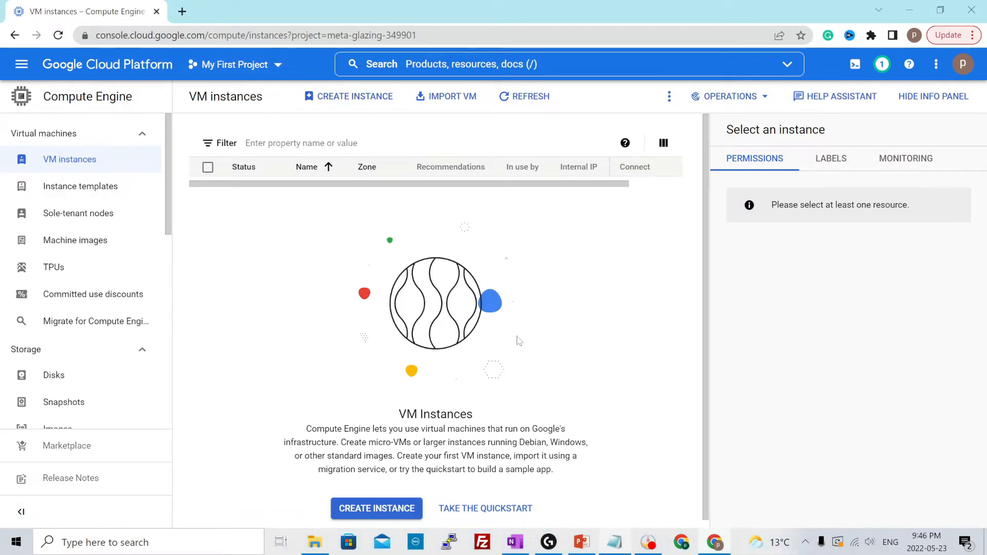
pyautogui.click(344, 99)
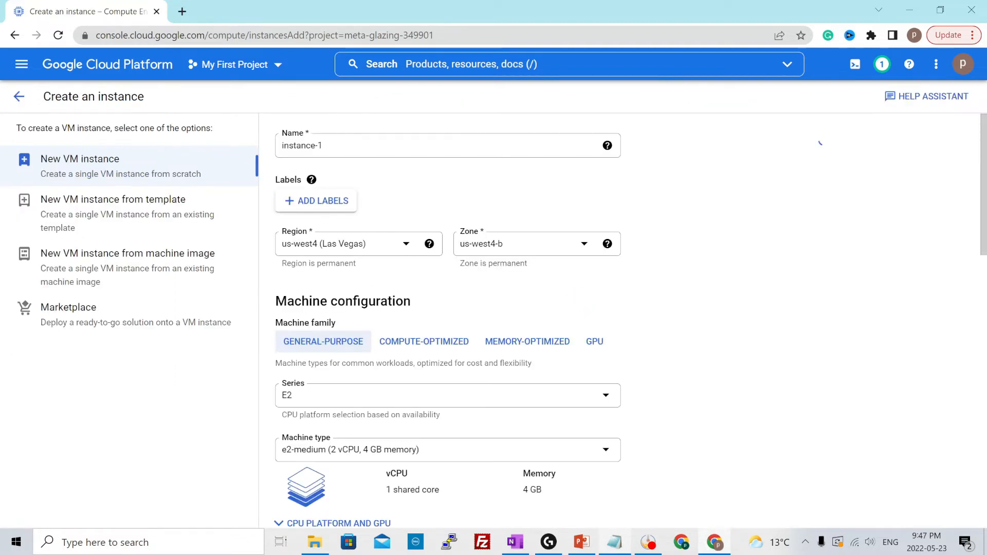
# Name the new VM instance test-vm-linux and check its monthly cost estimate
pyautogui.write('test')
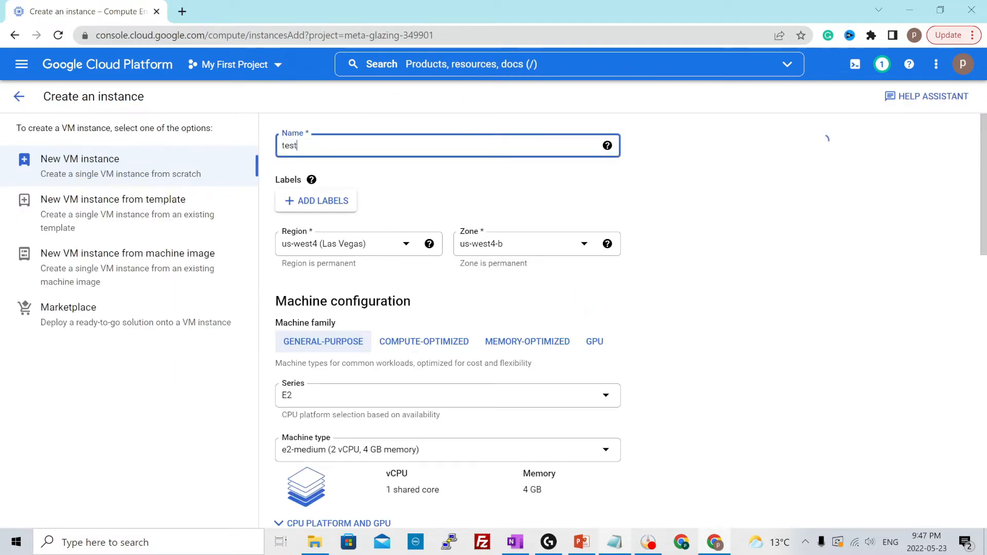
pyautogui.write('-vm-linux')
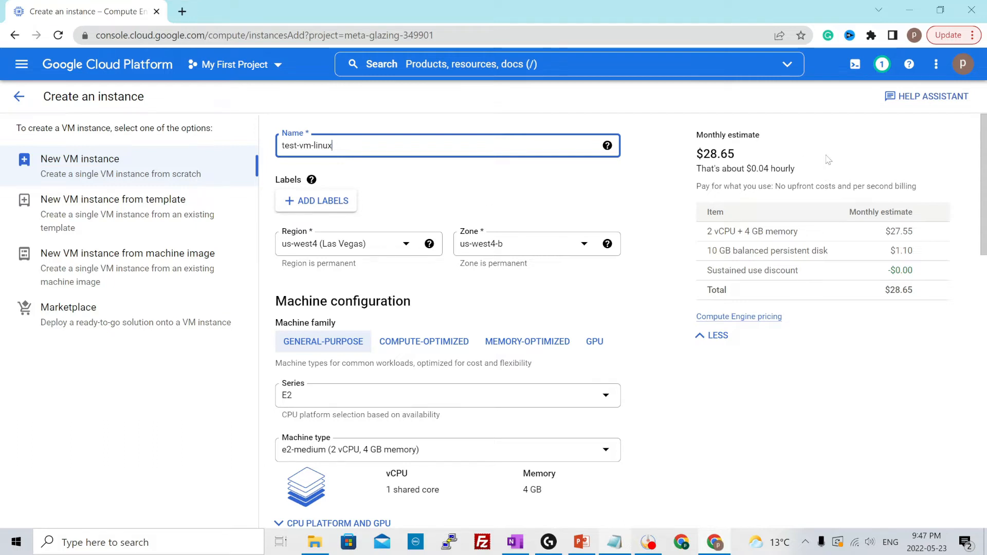
pyautogui.moveTo(697, 135); pyautogui.dragTo(782, 130)
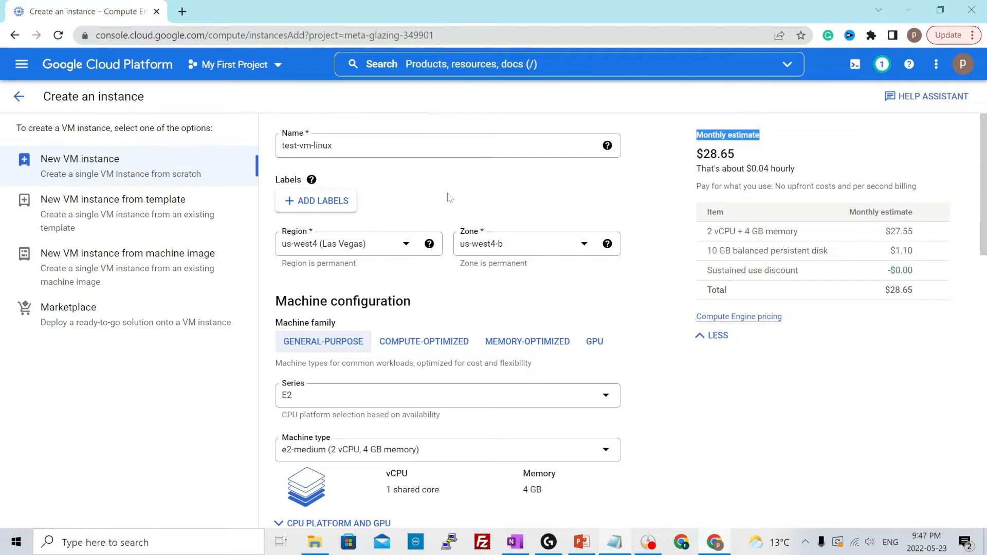
# Set the instance's region to us-west1 (Oregon) and its zone to us-west1-a
pyautogui.click(353, 250)
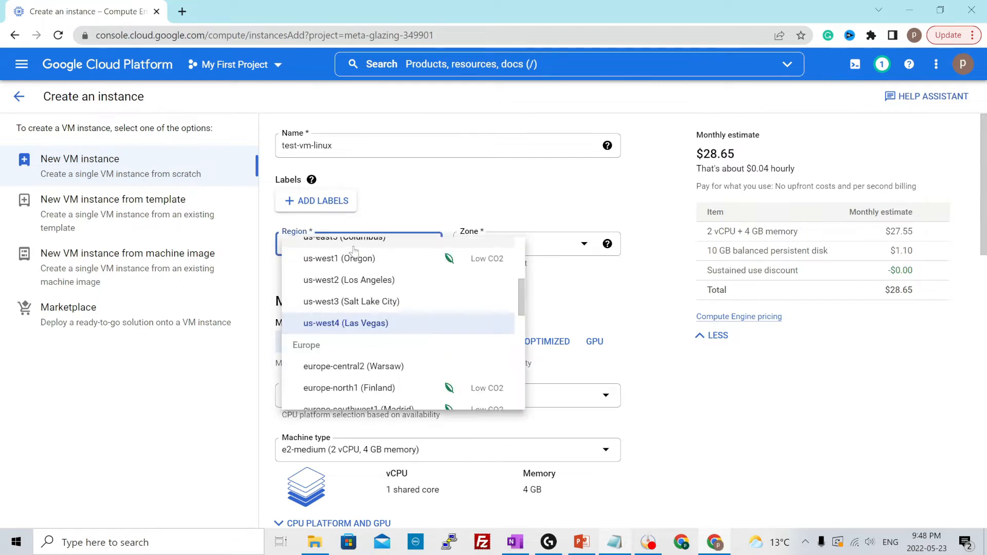
pyautogui.click(327, 263)
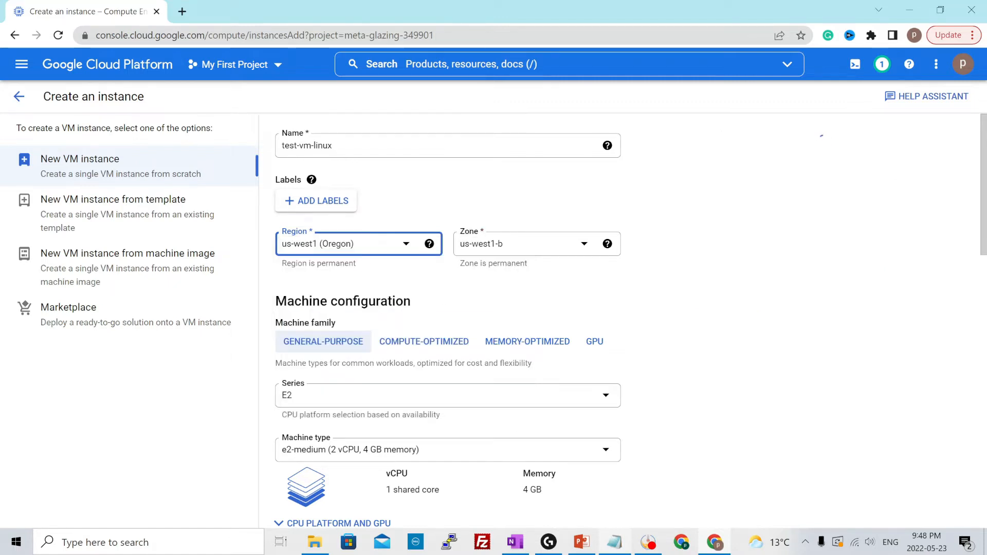
pyautogui.click(469, 247)
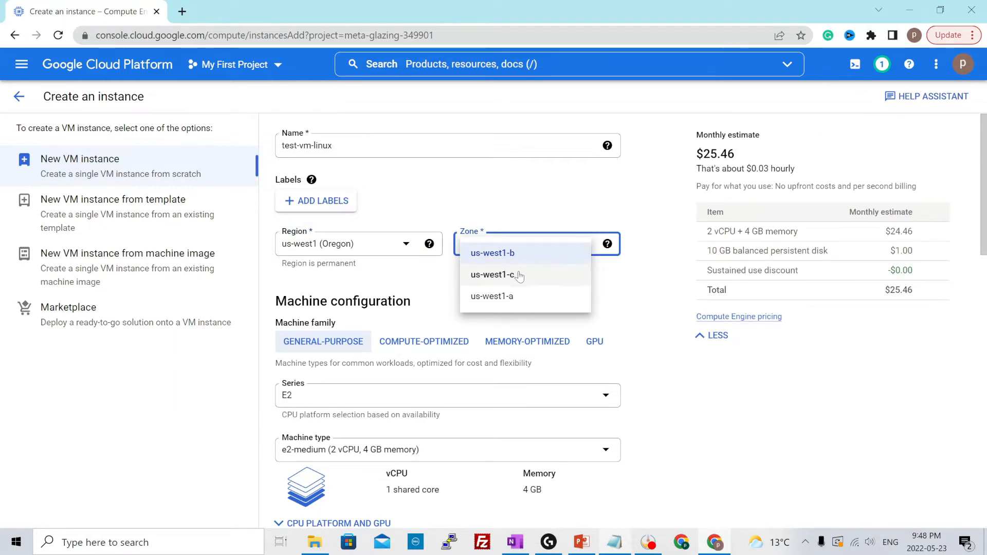
pyautogui.click(491, 297)
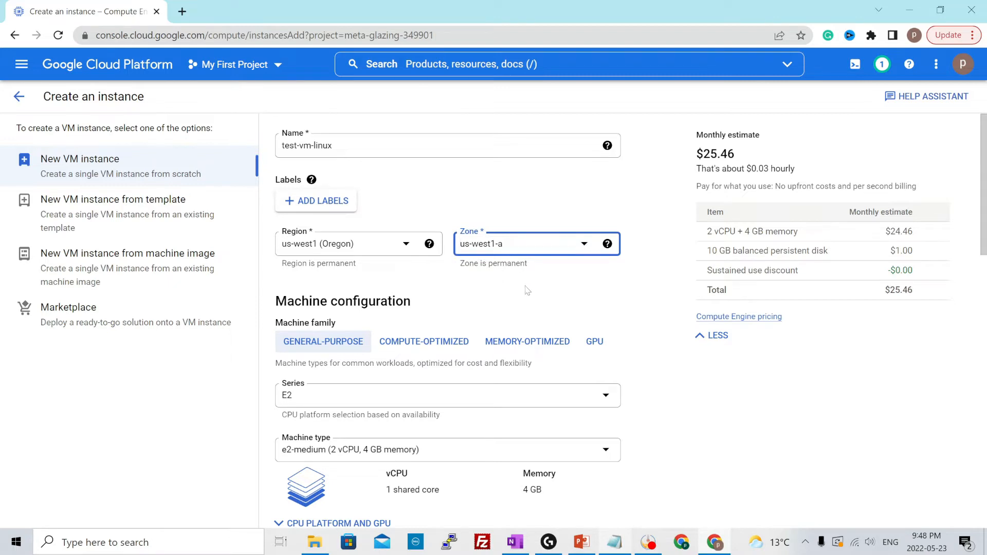
# Browse the options offered by the compute-optimized, memory-optimized and GPU machine families
pyautogui.scroll(-1, 321, 322)
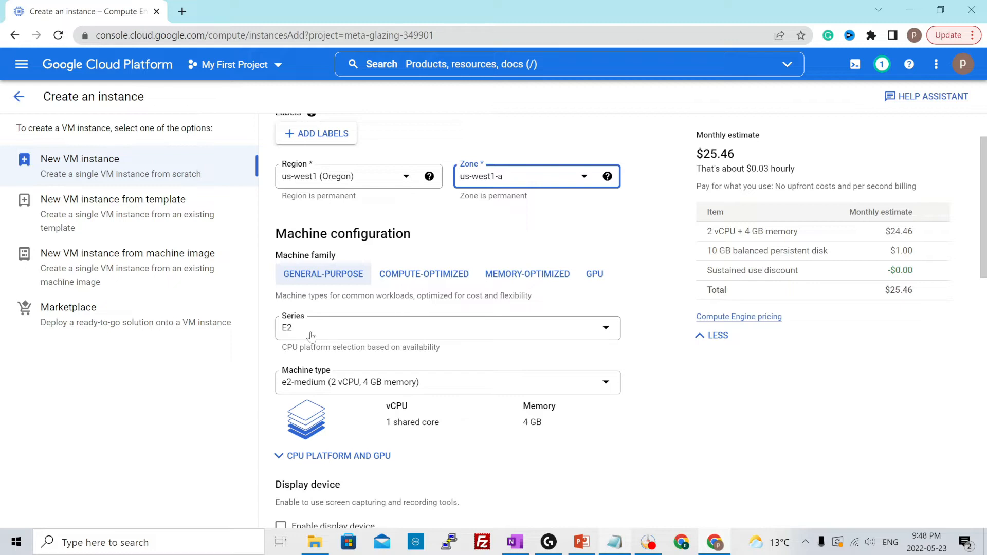
pyautogui.click(406, 278)
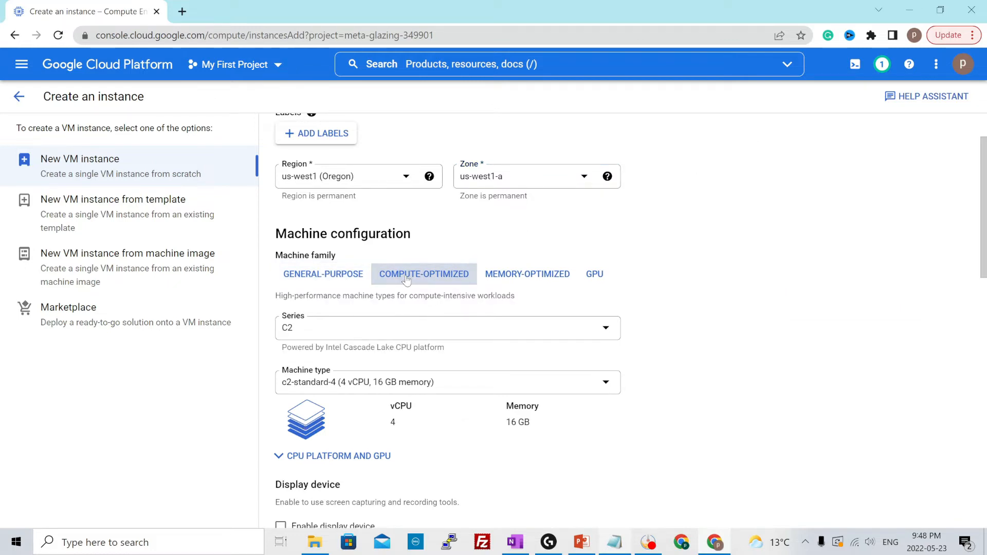
pyautogui.click(348, 330)
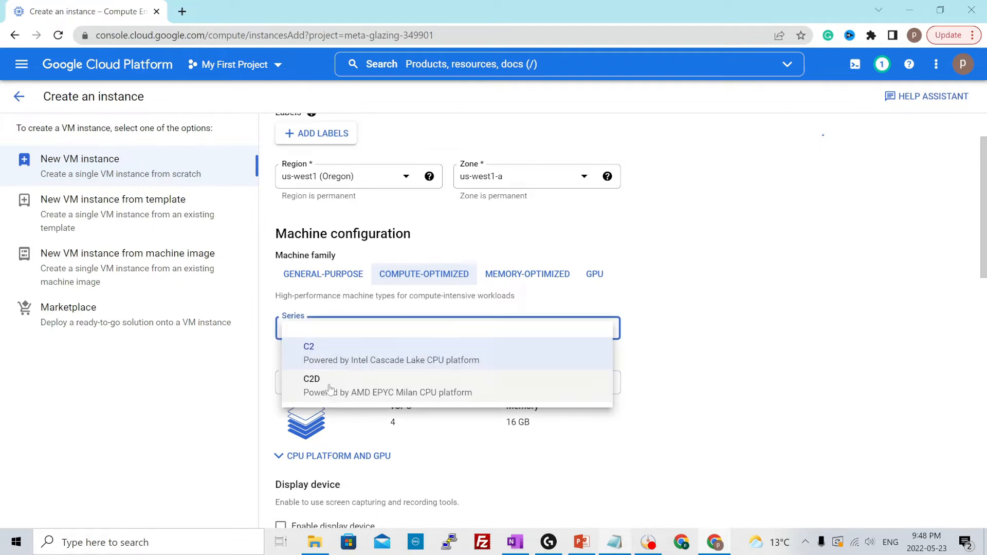
pyautogui.click(537, 283)
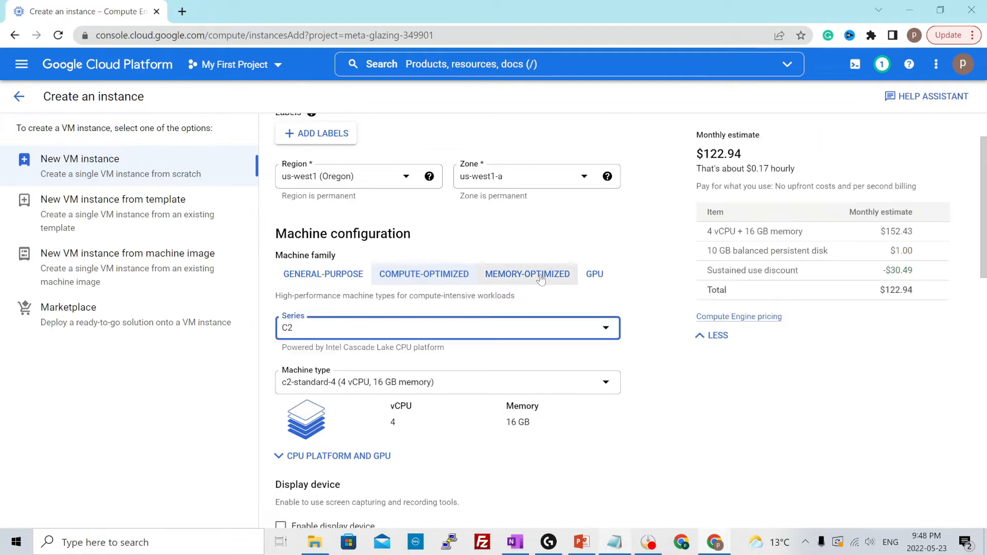
pyautogui.click(527, 280)
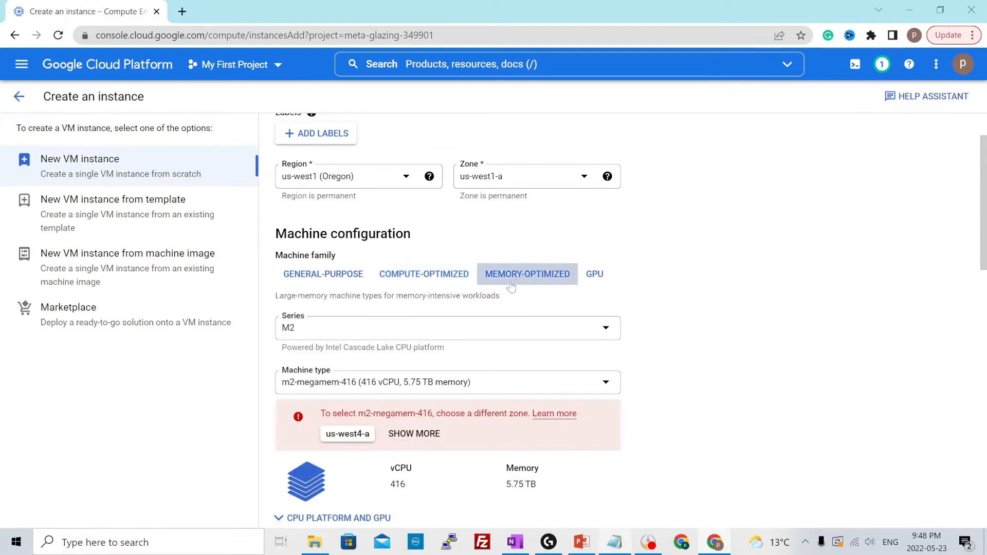
pyautogui.click(354, 333)
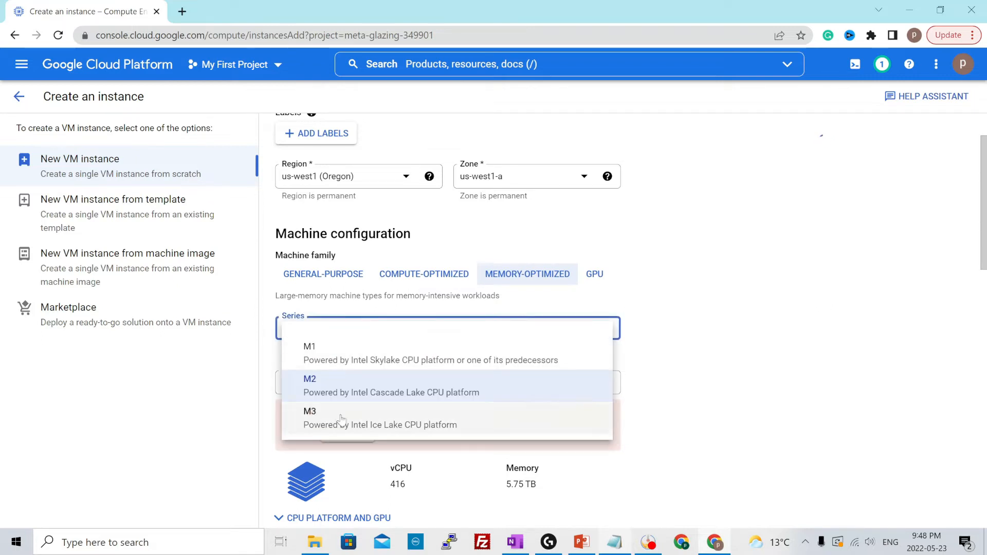
pyautogui.click(581, 283)
pyautogui.click(592, 276)
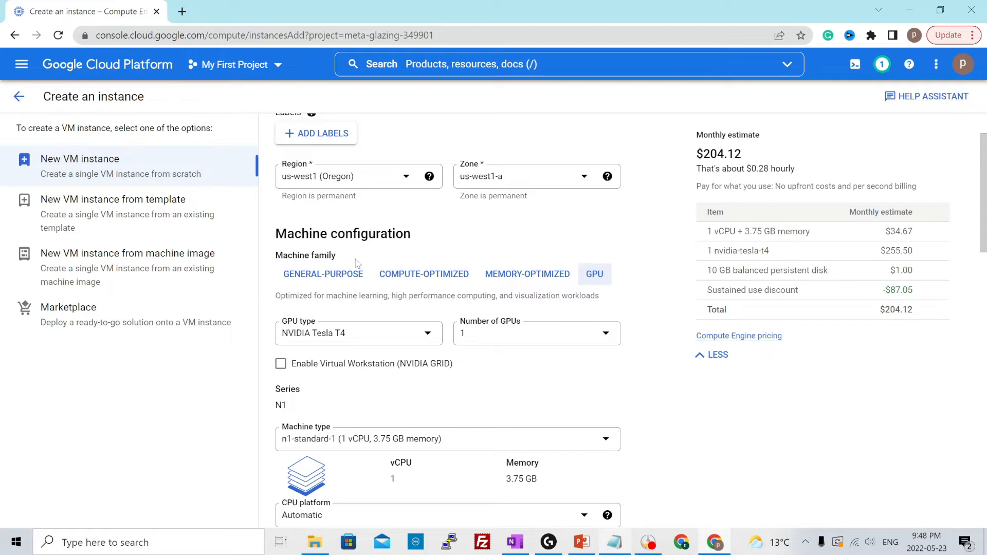
# Configure a general-purpose machine with the E2 series and the e2-micro type (2 vCPU, 1 GB memory)
pyautogui.click(322, 276)
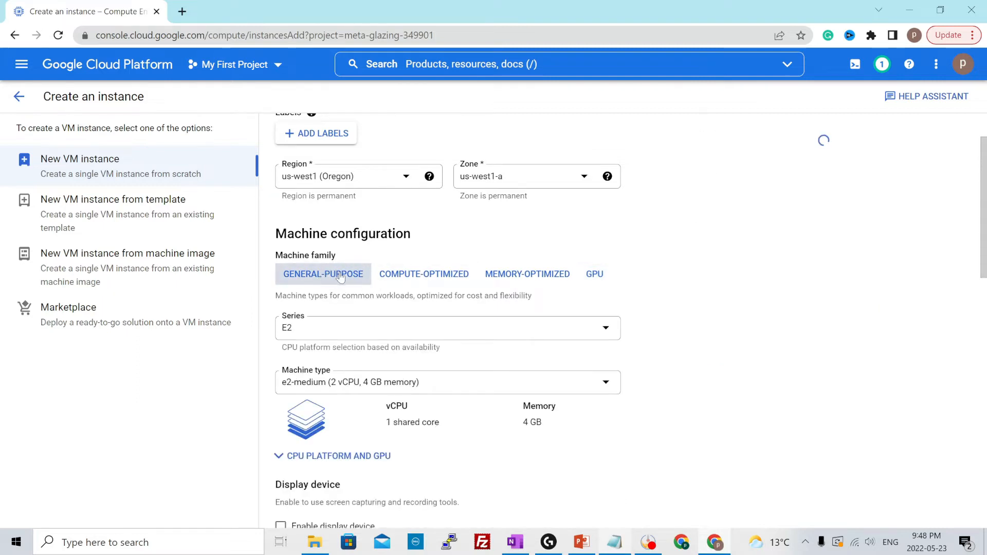
pyautogui.click(331, 329)
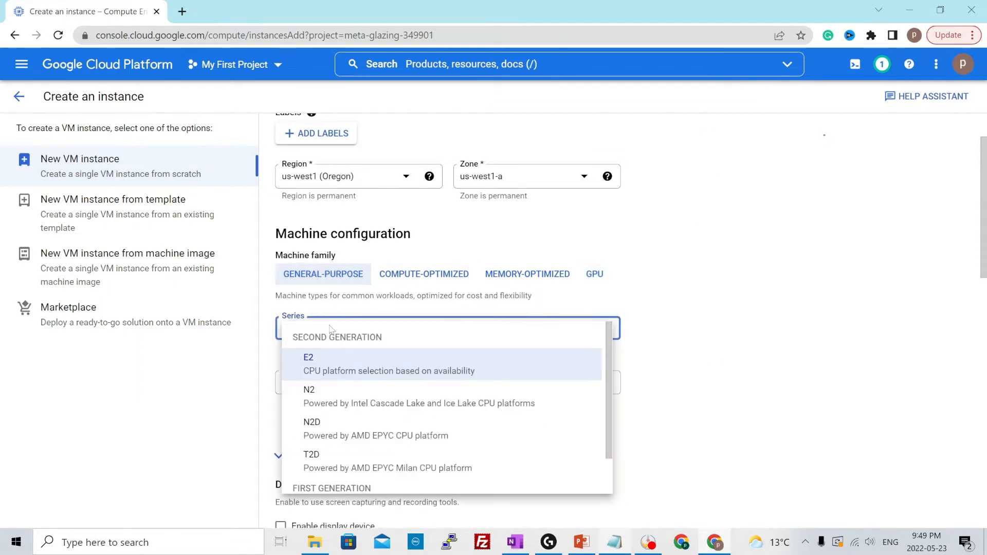
pyautogui.click(354, 371)
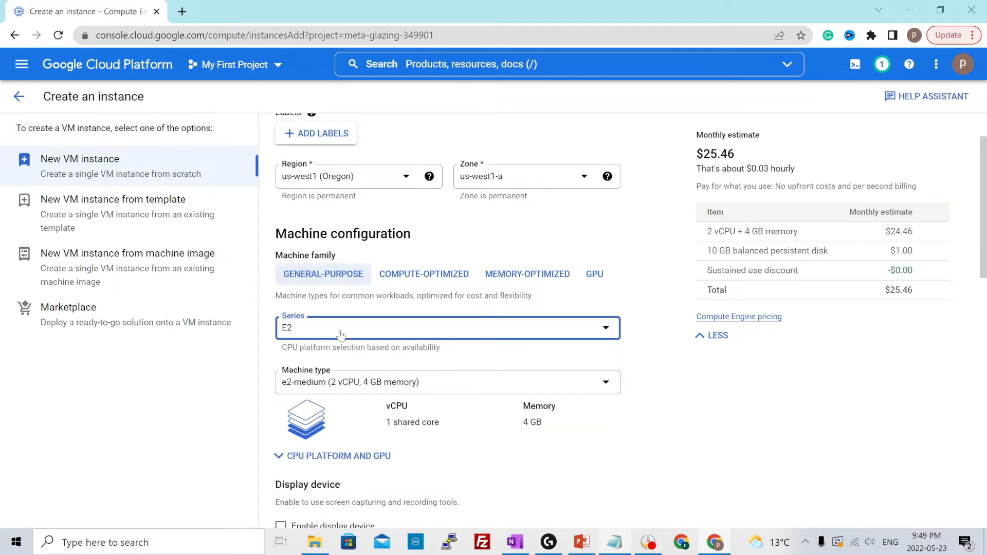
pyautogui.click(337, 388)
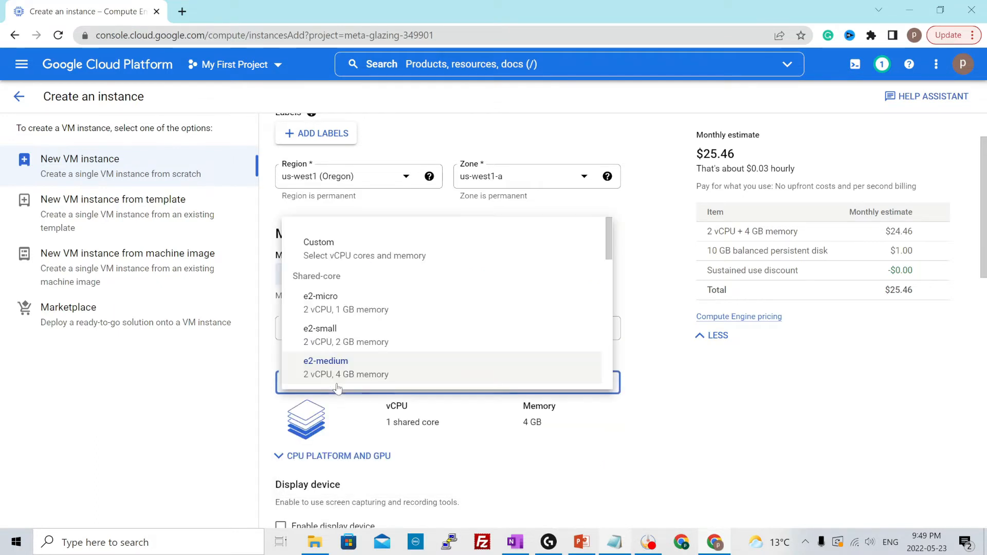
pyautogui.click(350, 315)
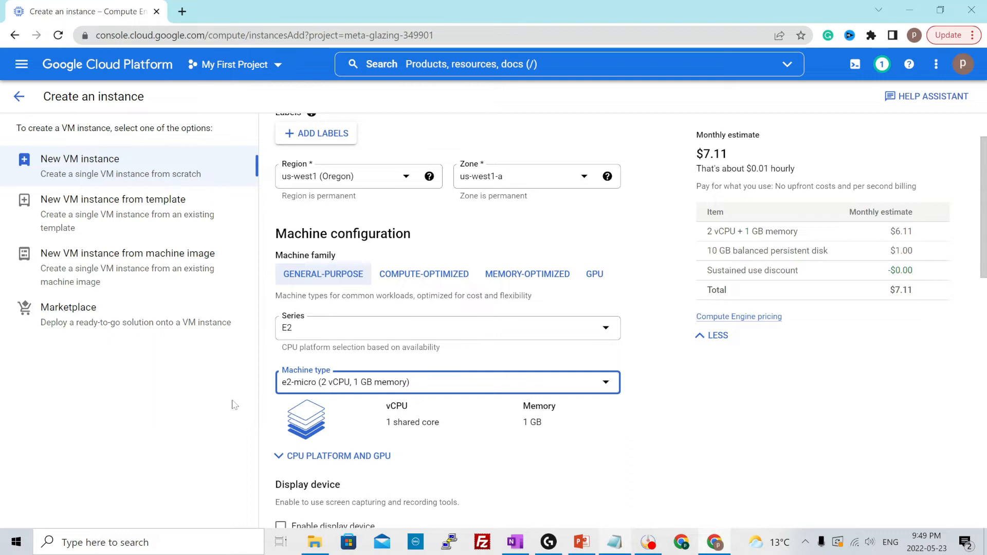
# Review the chosen machine's vCPU allocation, its monthly cost estimate and the free trial credit note below the firewall options
pyautogui.moveTo(391, 422); pyautogui.dragTo(449, 426)
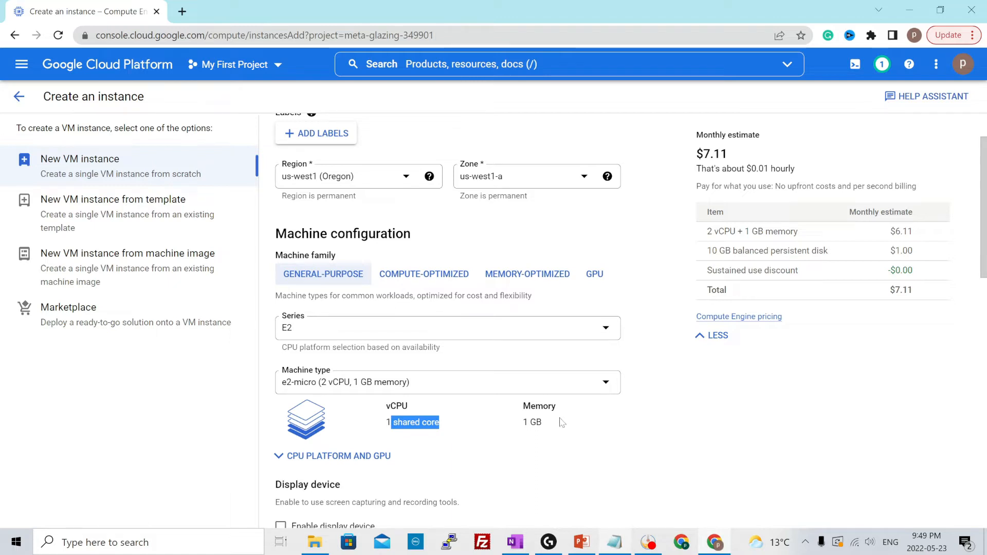
pyautogui.moveTo(695, 155); pyautogui.dragTo(750, 157)
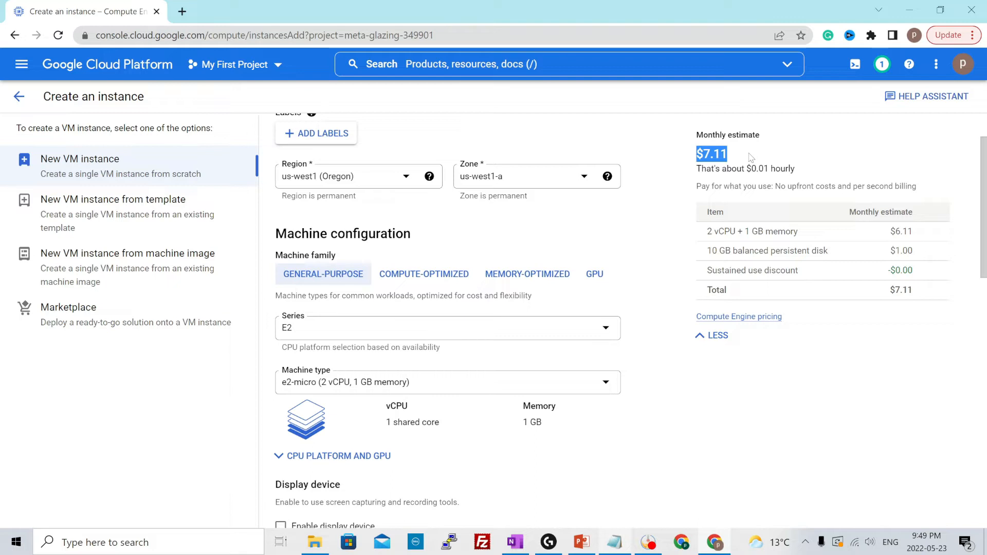
pyautogui.click(741, 164)
pyautogui.moveTo(698, 158); pyautogui.dragTo(747, 152)
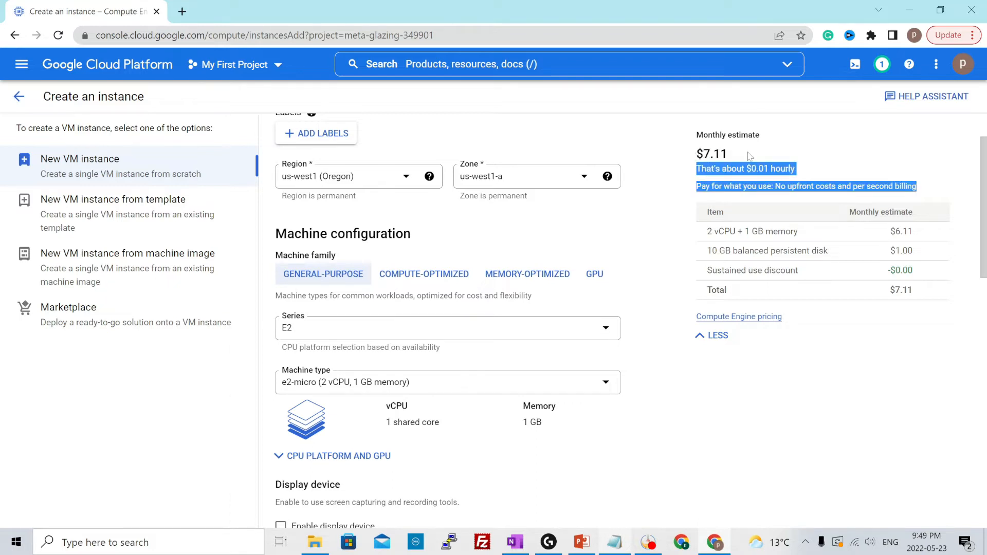
pyautogui.click(756, 156)
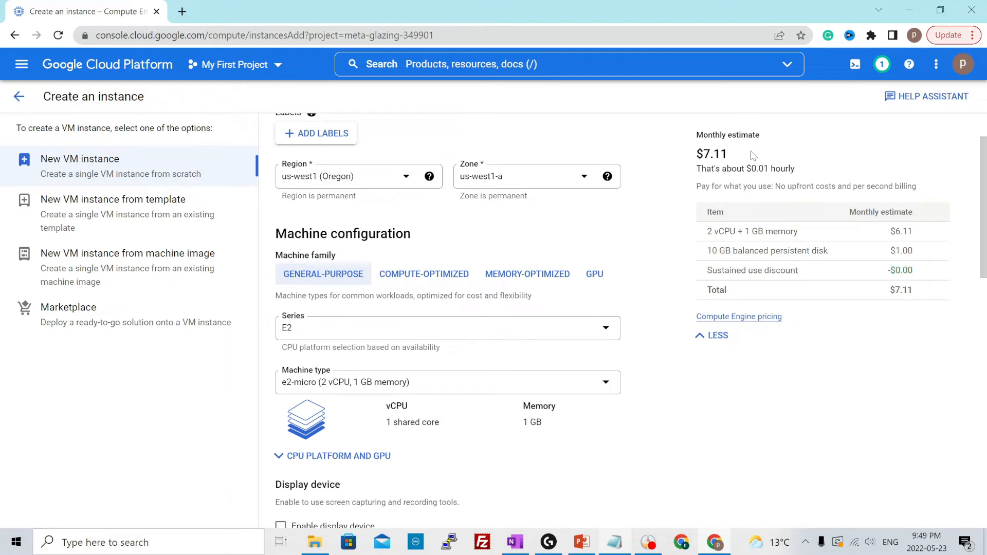
pyautogui.scroll(-10, 697, 238)
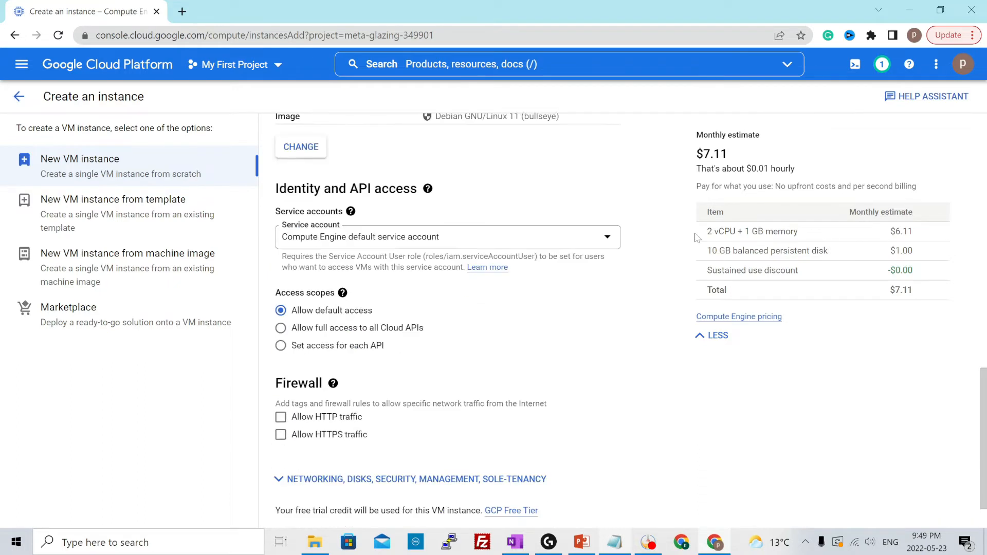
pyautogui.moveTo(276, 456); pyautogui.dragTo(449, 456)
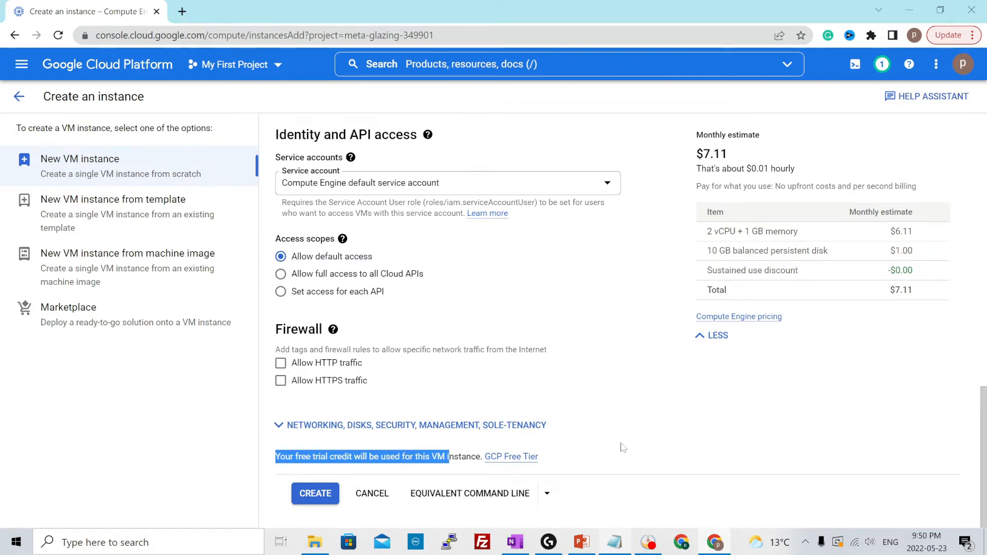
# Choose Ubuntu as the boot disk's operating system, with the Ubuntu 18.04 LTS version
pyautogui.scroll(10, 621, 447)
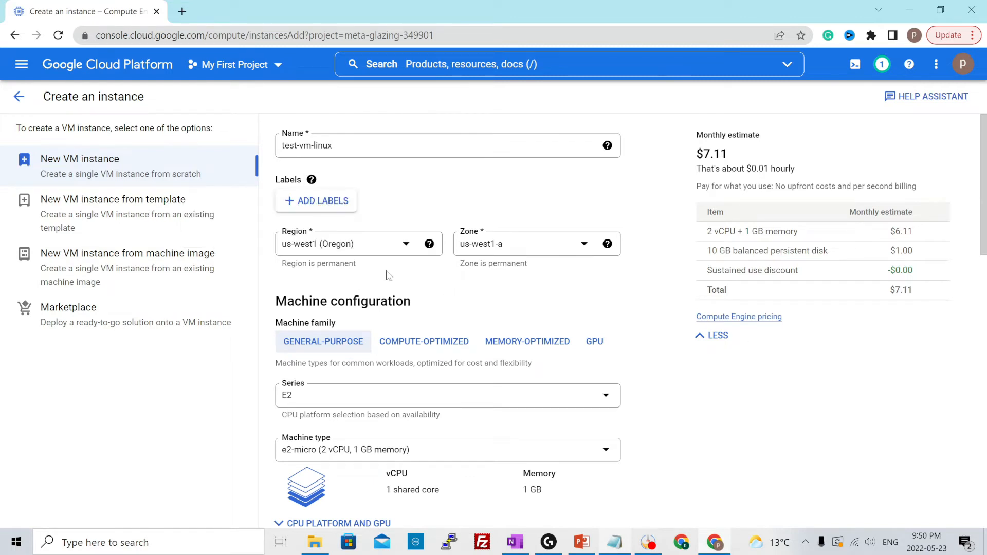
pyautogui.scroll(-3, 655, 329)
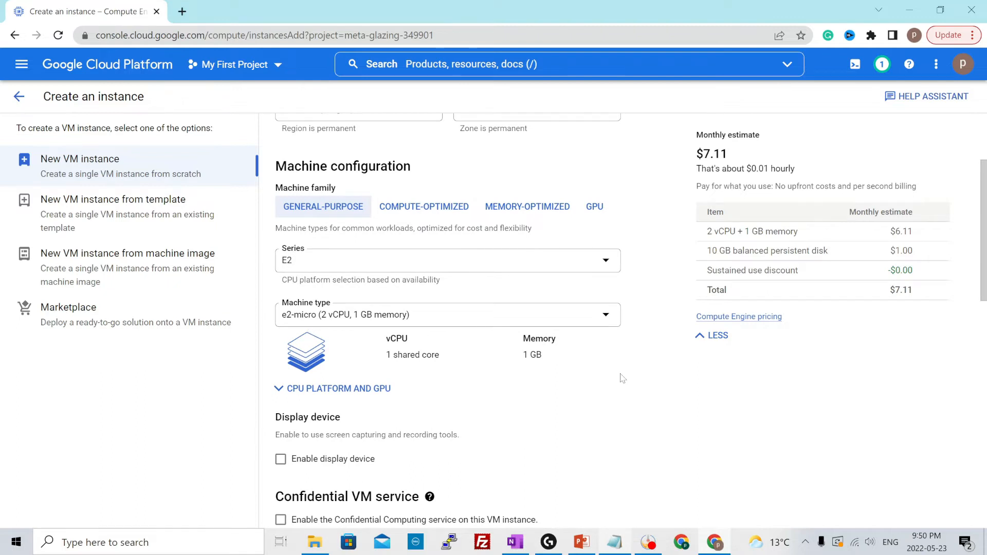
pyautogui.scroll(-3, 622, 379)
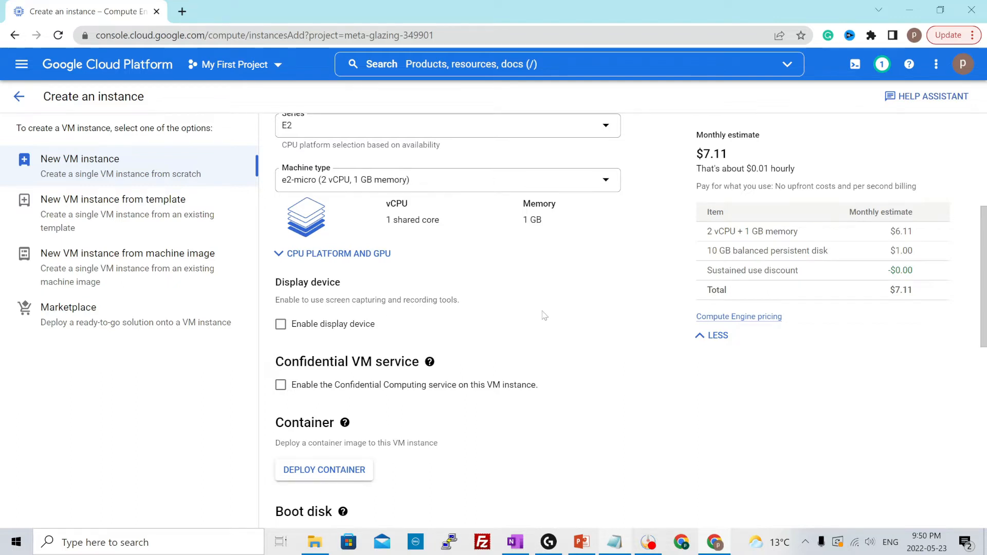
pyautogui.scroll(-1, 545, 329)
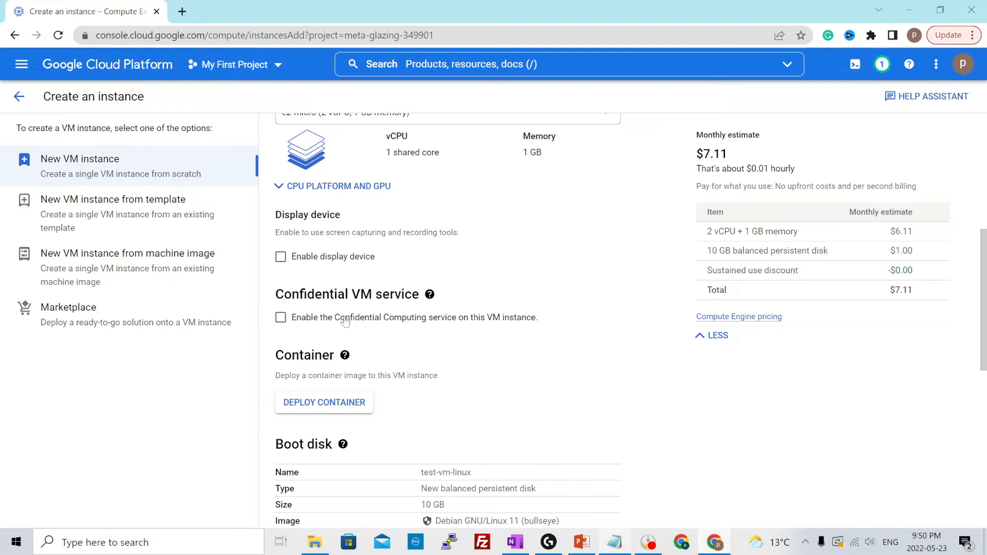
pyautogui.scroll(-2, 595, 342)
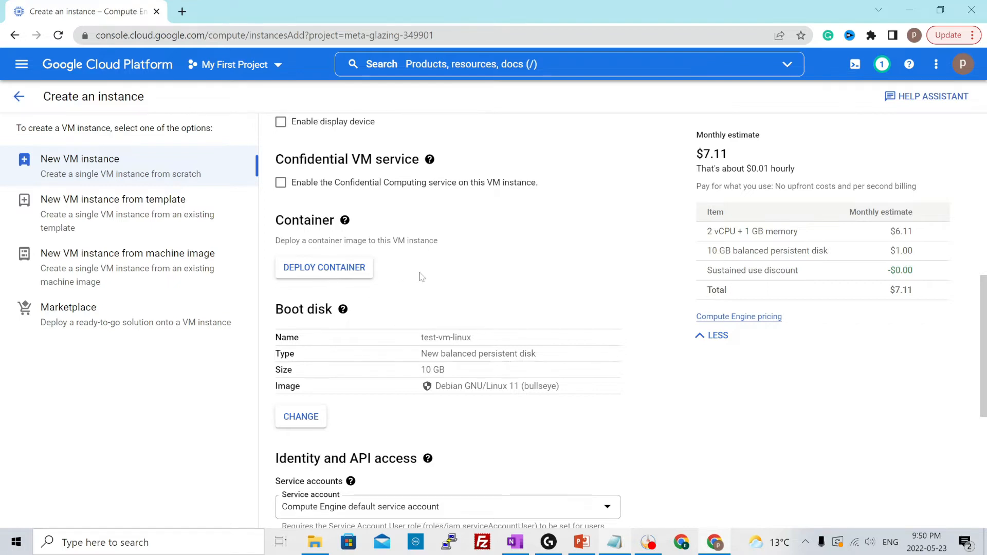
pyautogui.scroll(-2, 523, 299)
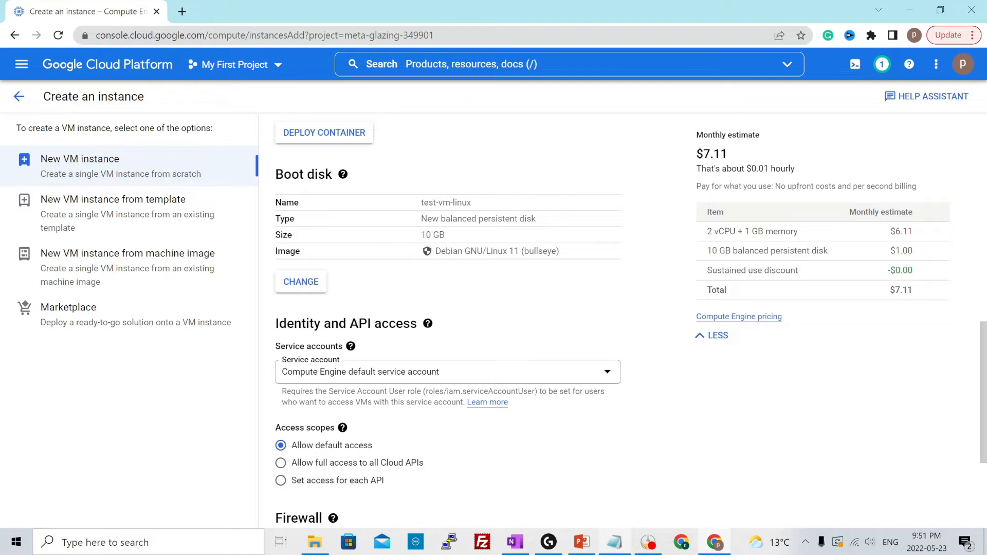
pyautogui.click(301, 288)
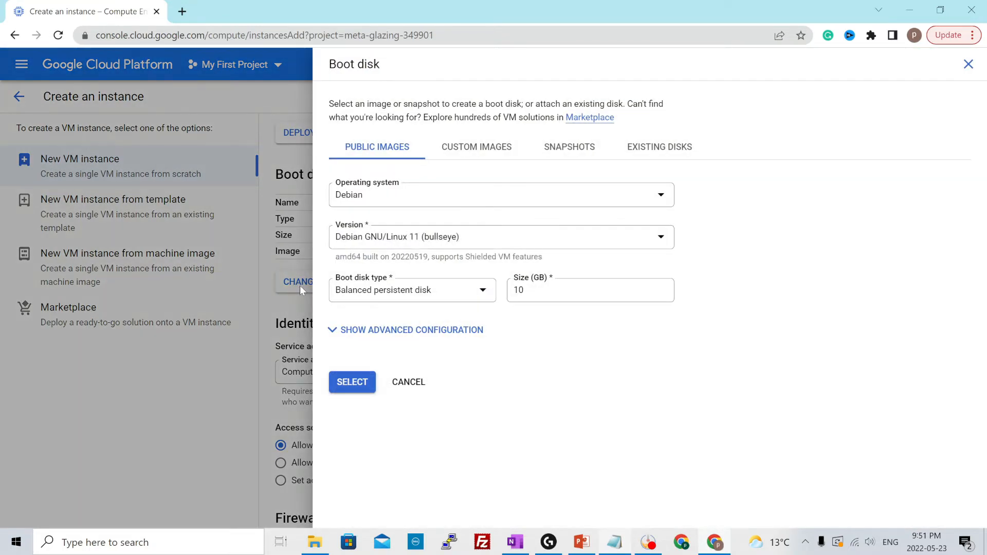
pyautogui.click(409, 201)
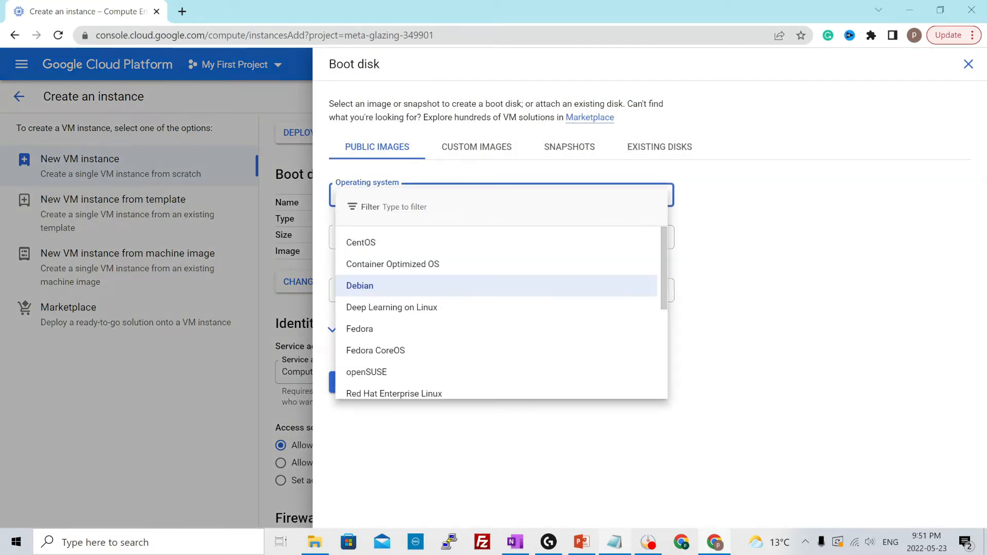
pyautogui.scroll(-3, 519, 306)
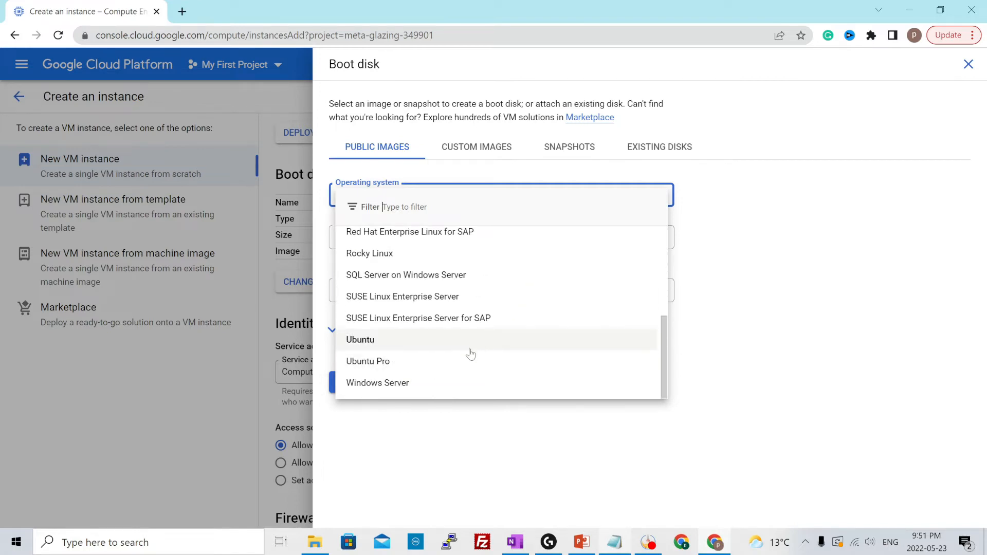
pyautogui.click(372, 344)
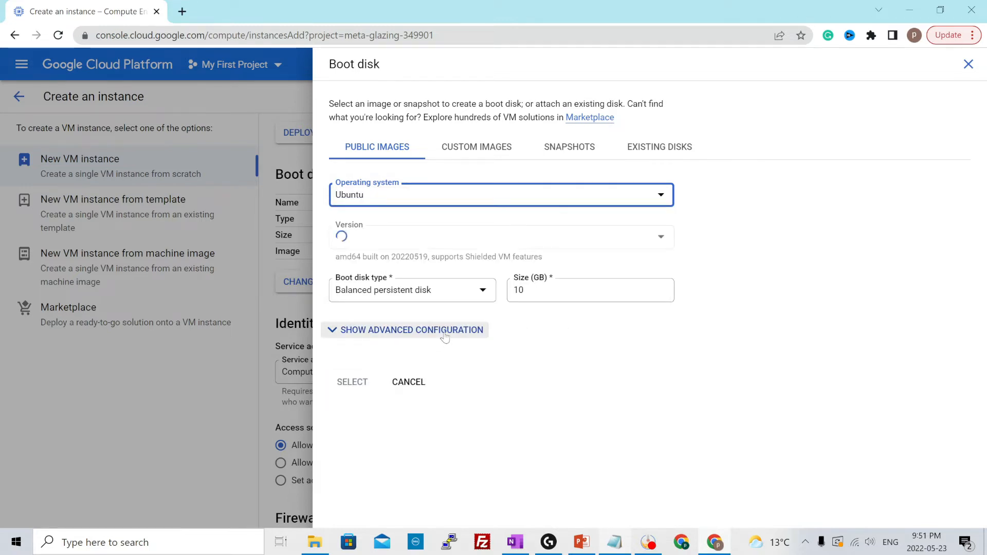
pyautogui.click(416, 242)
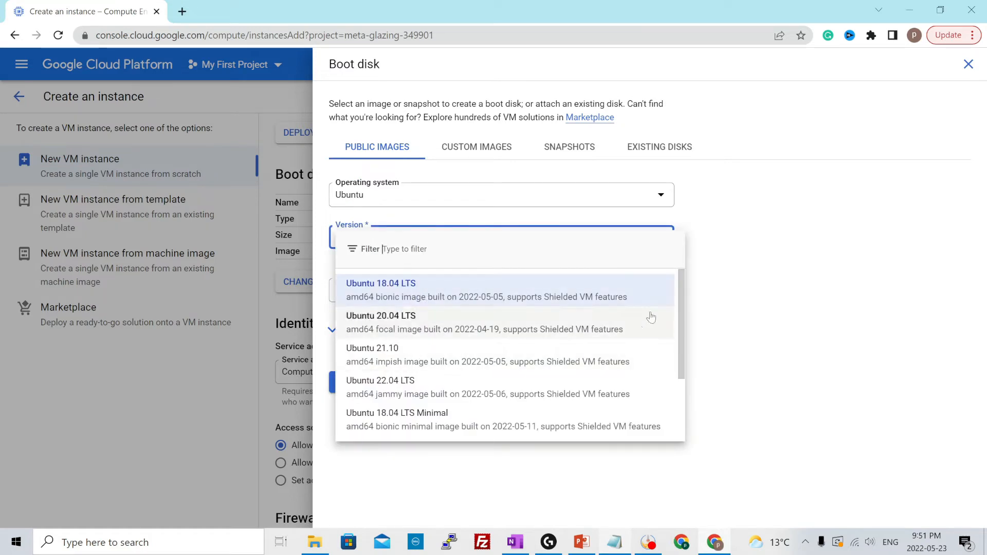
pyautogui.click(740, 281)
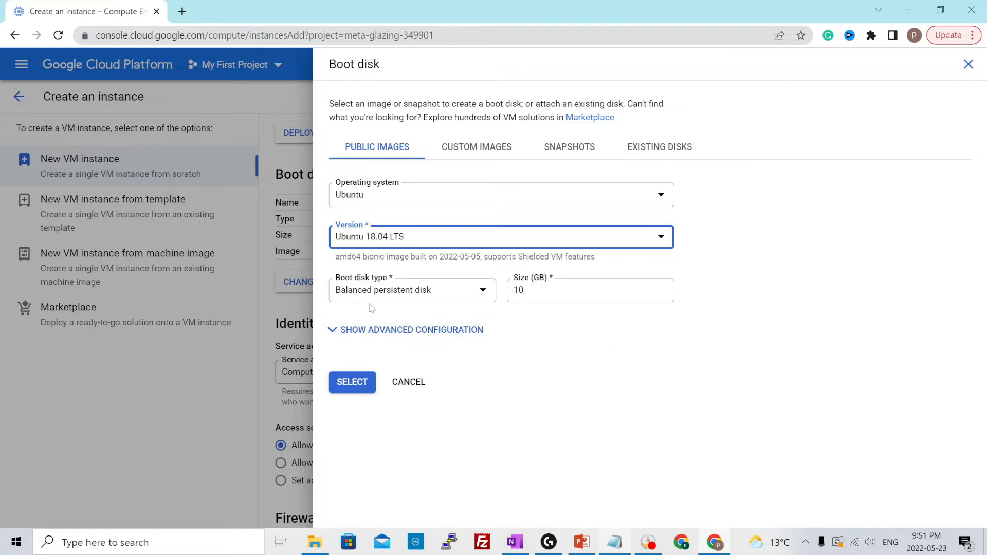
# Look through the boot disk types available for the instance
pyautogui.click(421, 292)
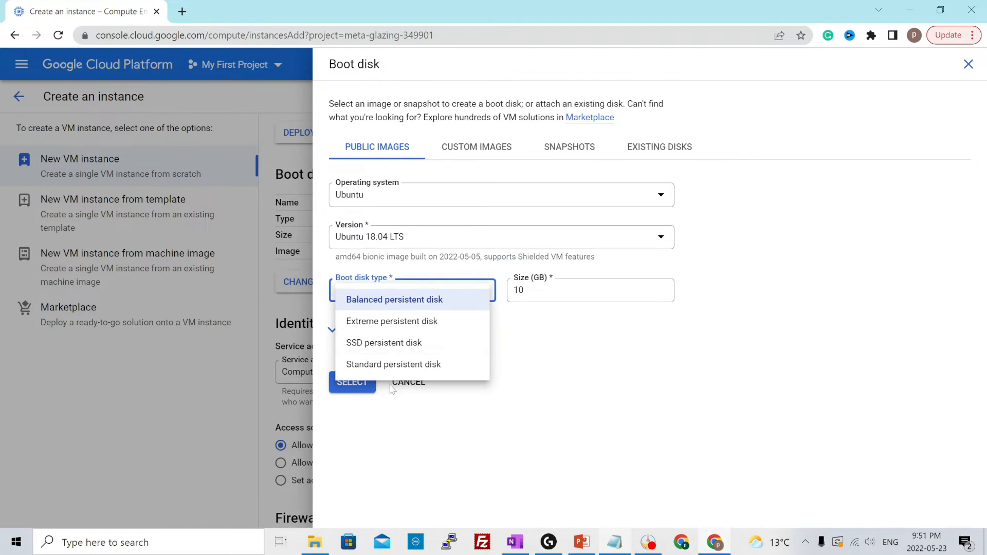
pyautogui.click(546, 343)
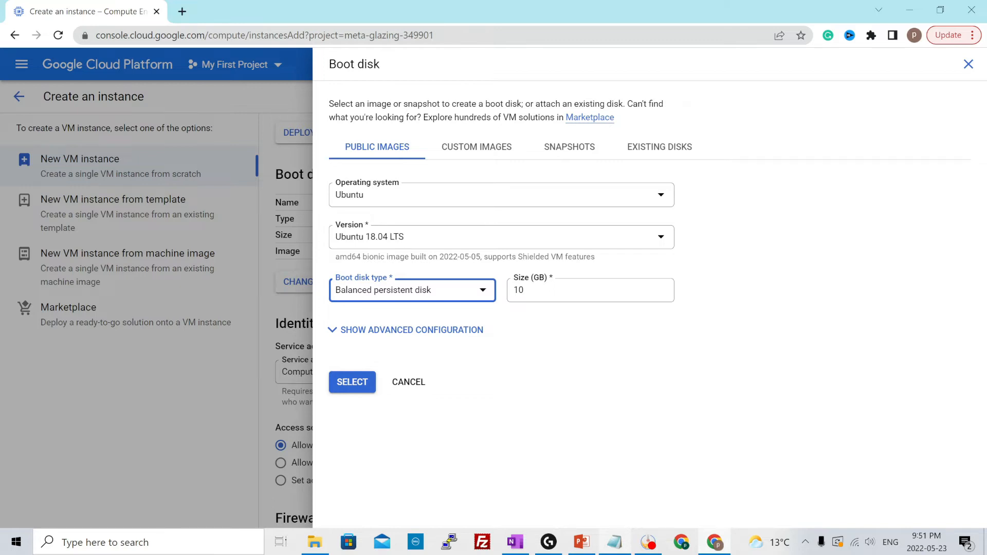
pyautogui.click(541, 337)
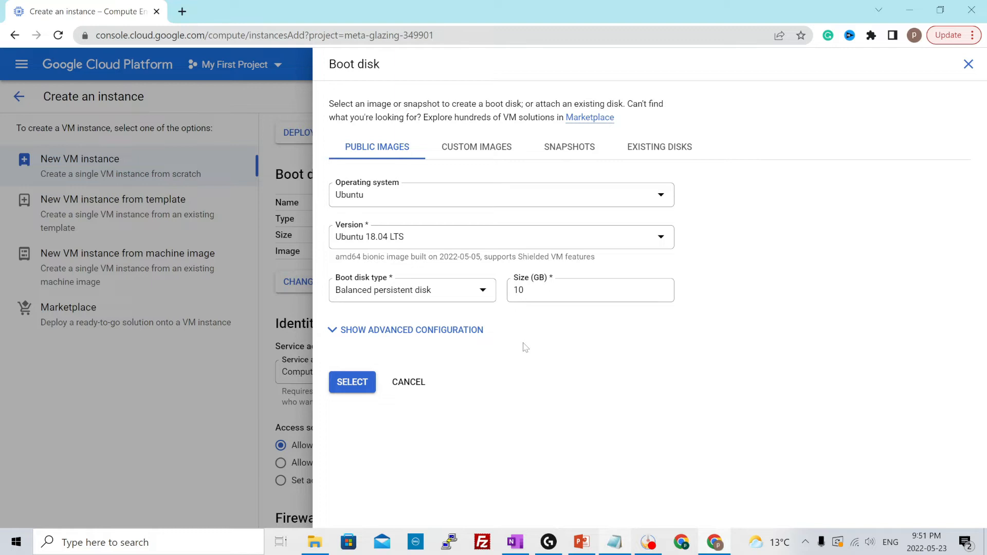
# Check the custom image and snapshot sources, and apply the Ubuntu 18.04 LTS public image as the boot disk
pyautogui.click(472, 152)
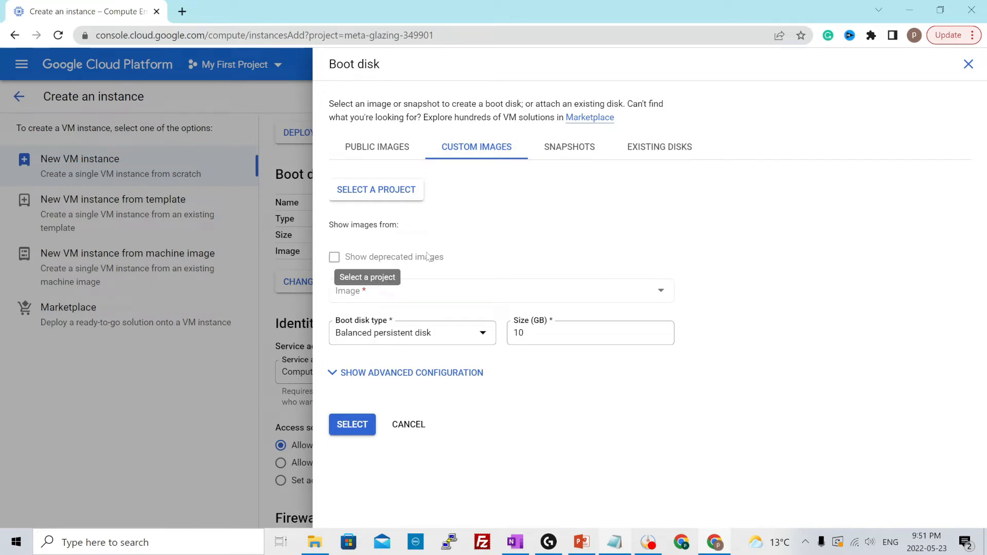
pyautogui.click(576, 157)
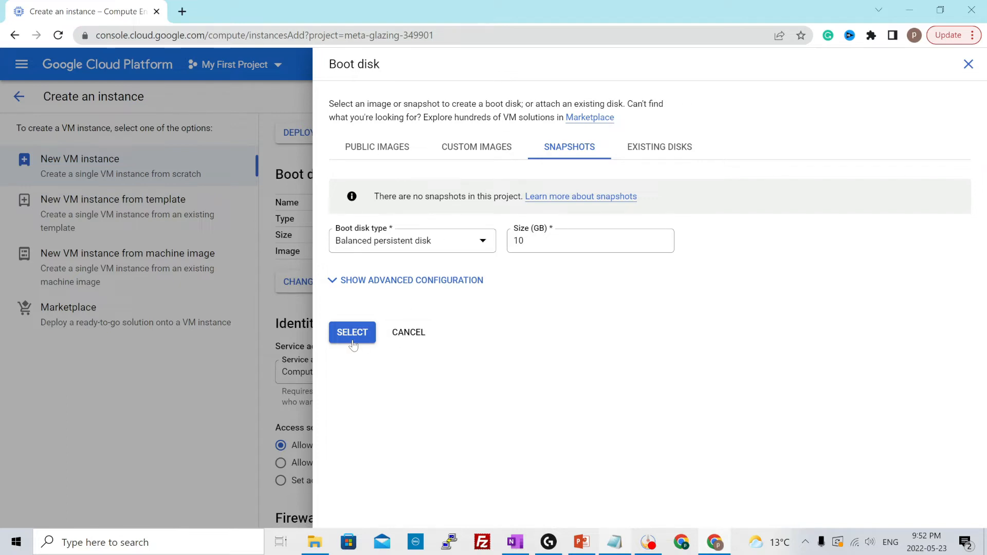
pyautogui.click(388, 149)
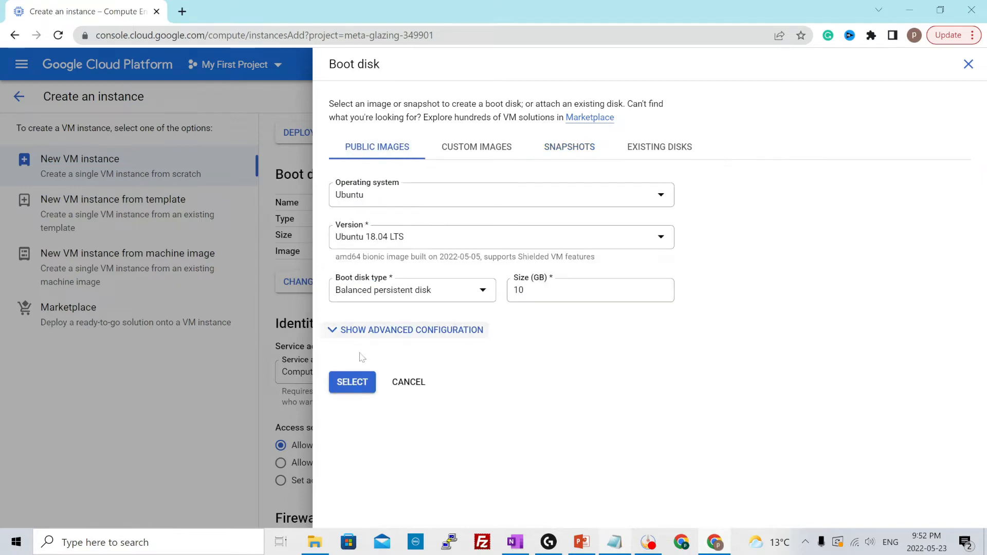
pyautogui.click(349, 394)
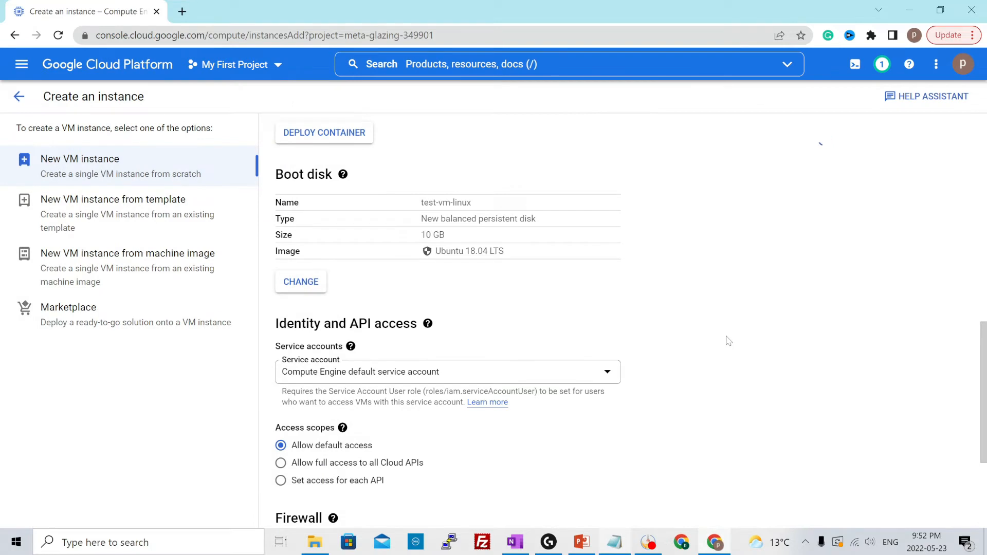
# Try running the instance with the No service account option under Identity and API access
pyautogui.scroll(-3, 727, 340)
pyautogui.click(342, 292)
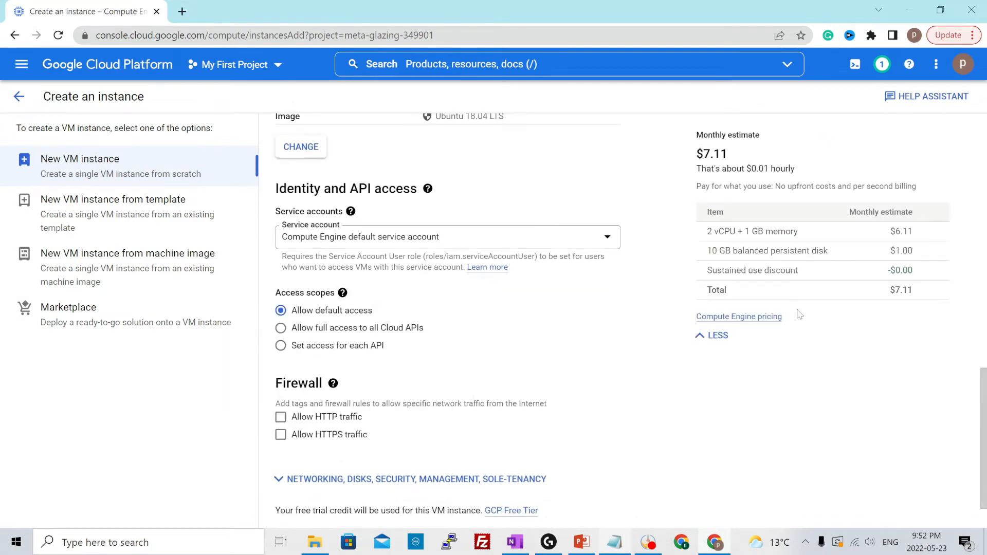
pyautogui.click(401, 241)
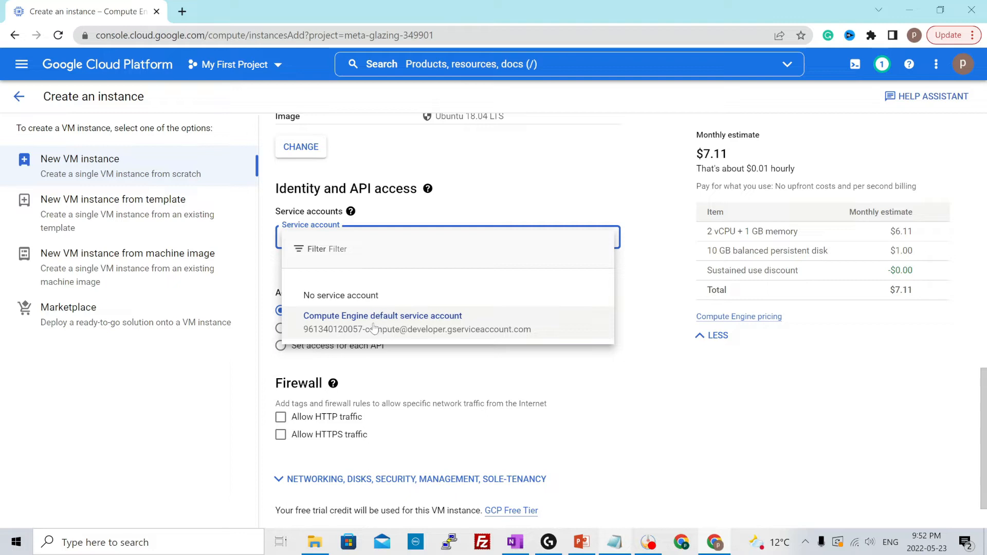
pyautogui.click(327, 297)
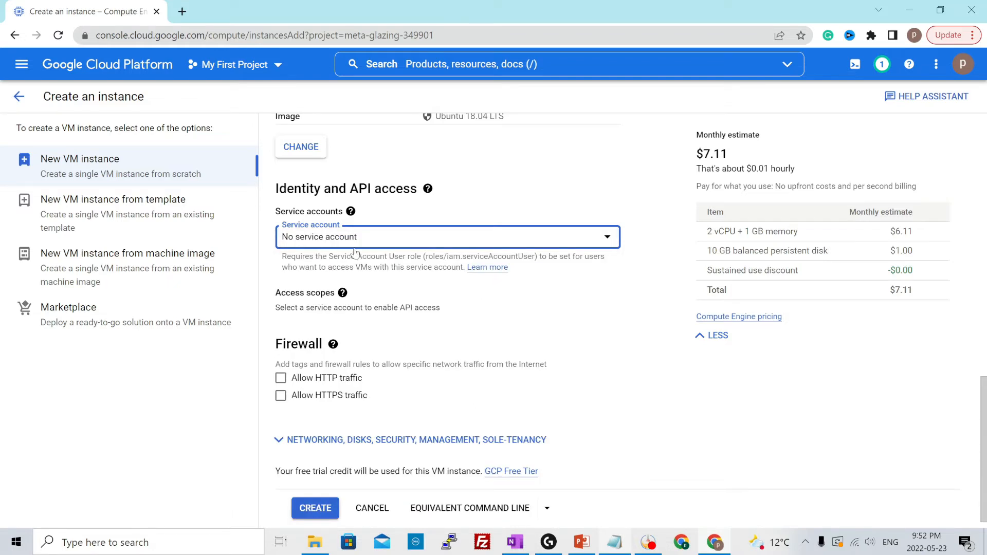
# Switch back to the Compute Engine default service account and set its access scopes to Allow default access
pyautogui.click(368, 238)
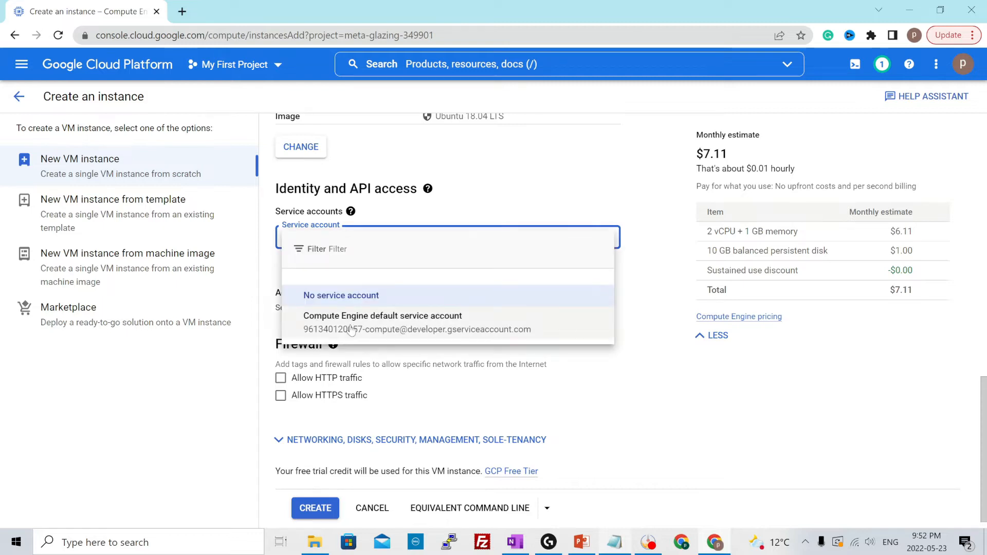
pyautogui.click(417, 314)
pyautogui.click(460, 298)
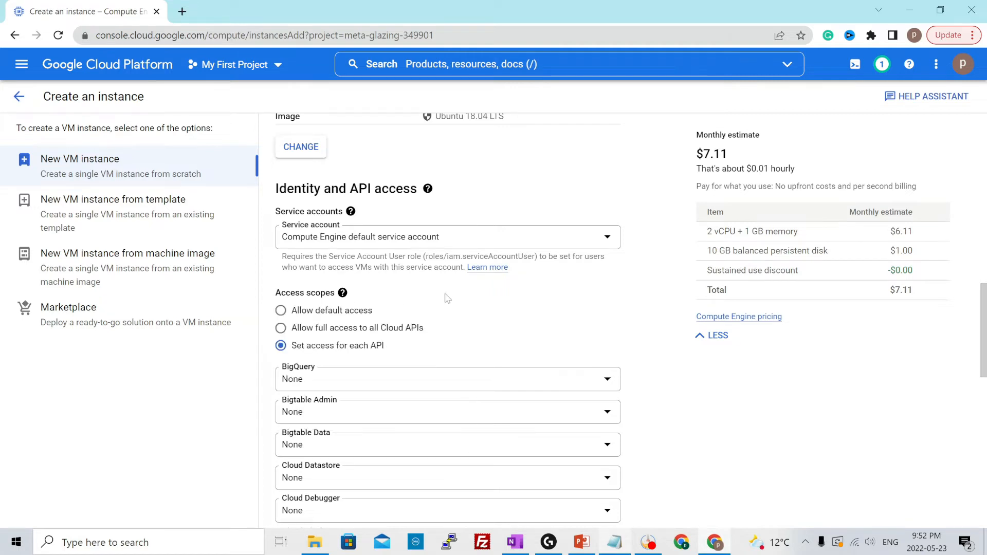
pyautogui.scroll(-1, 447, 298)
pyautogui.click(314, 253)
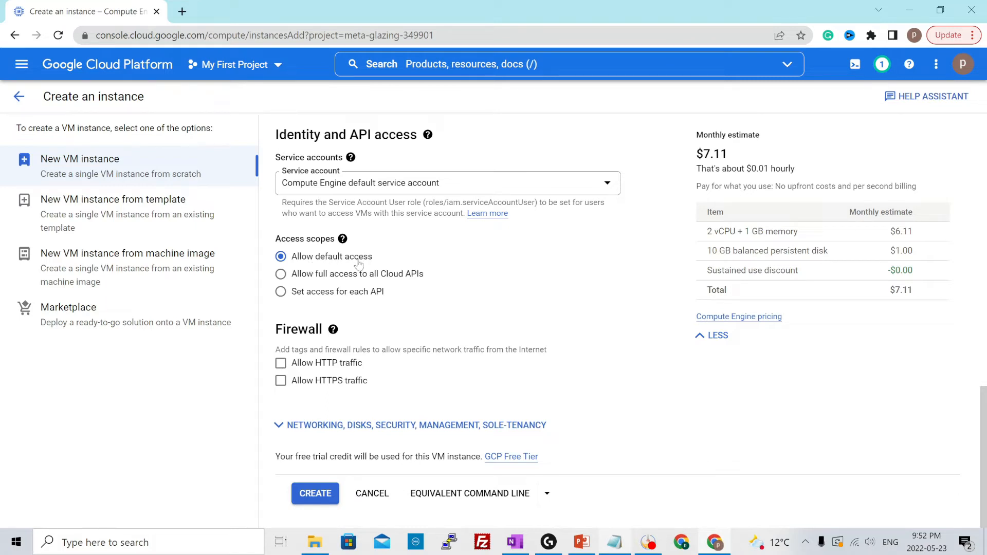
# Assign the Compute Engine default service account to the instance
pyautogui.click(337, 278)
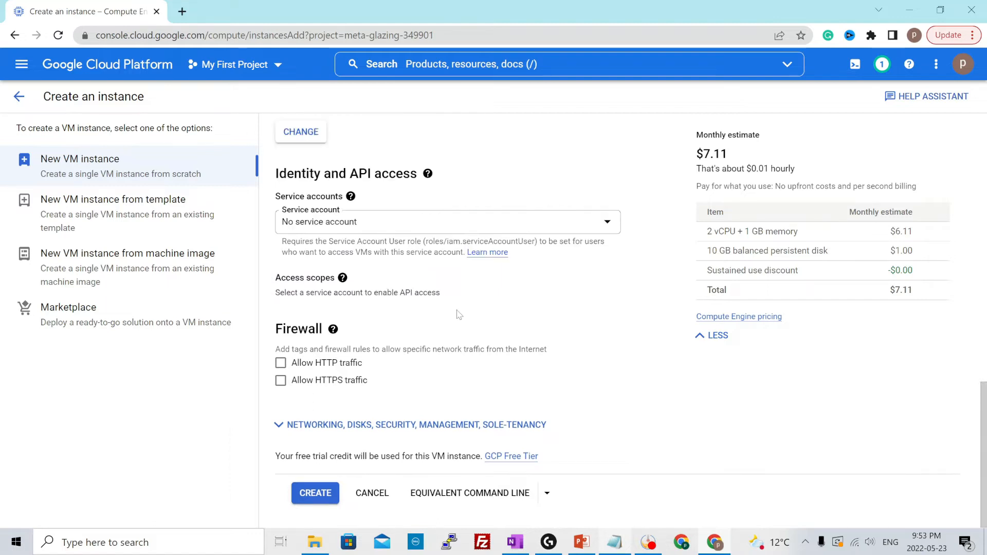
pyautogui.click(401, 232)
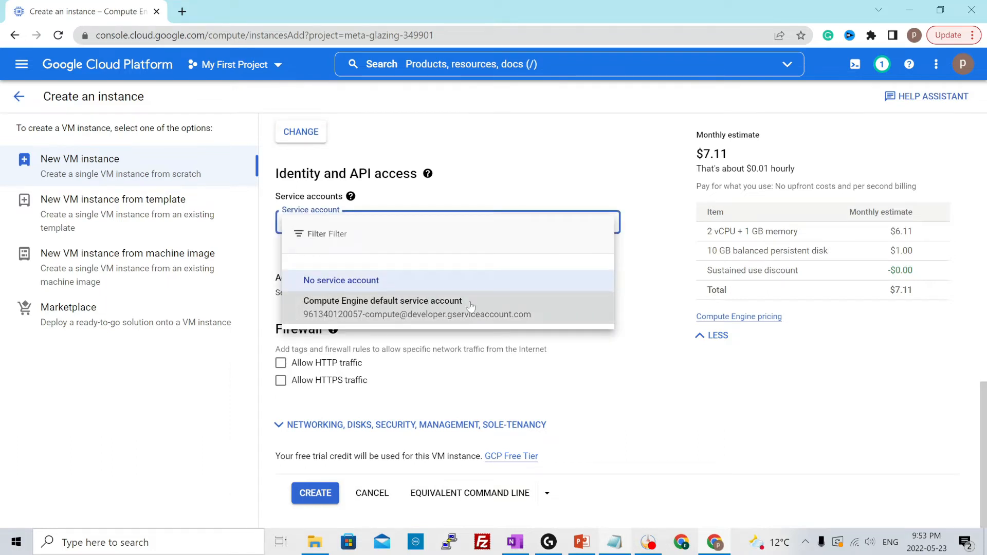
pyautogui.click(507, 303)
# Examine the per-API access scope settings, including the access levels offered for Cloud SQL and Storage
pyautogui.scroll(-3, 506, 303)
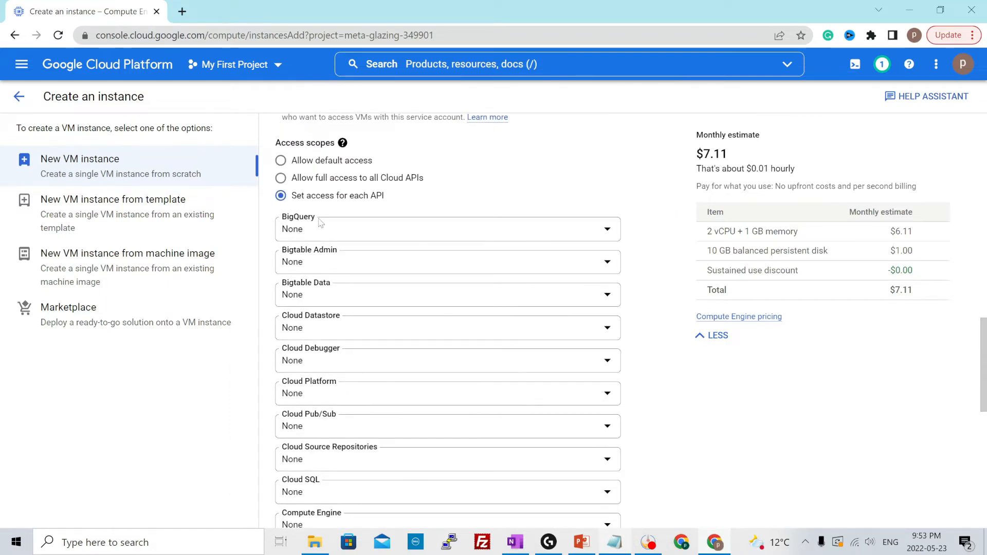
pyautogui.scroll(-1, 321, 222)
pyautogui.scroll(-4, 355, 372)
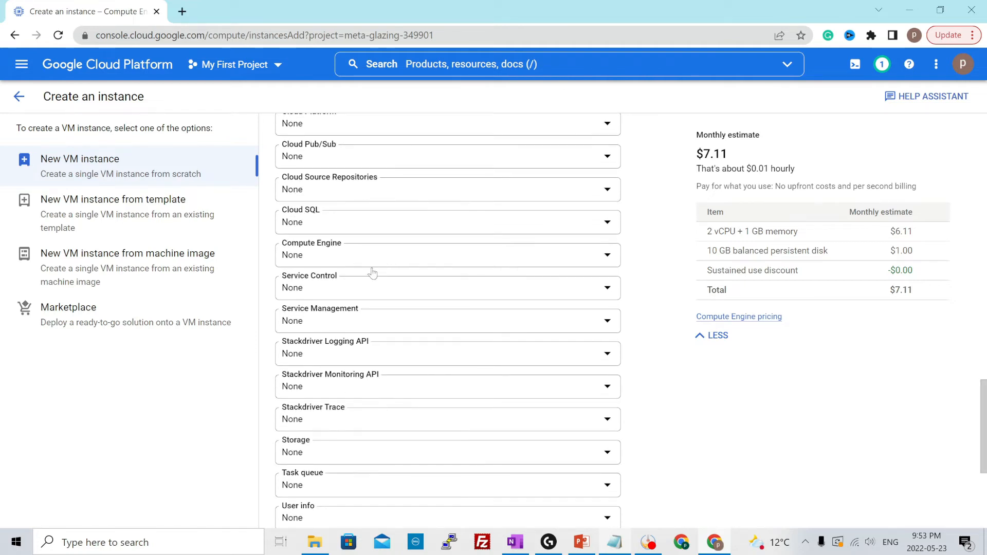
pyautogui.click(369, 232)
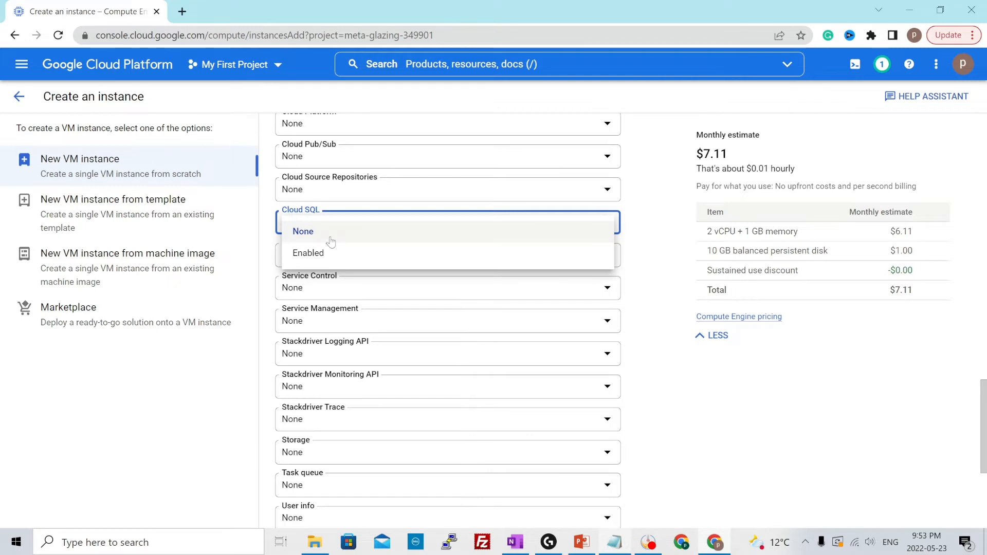
pyautogui.click(204, 400)
pyautogui.scroll(-1, 298, 381)
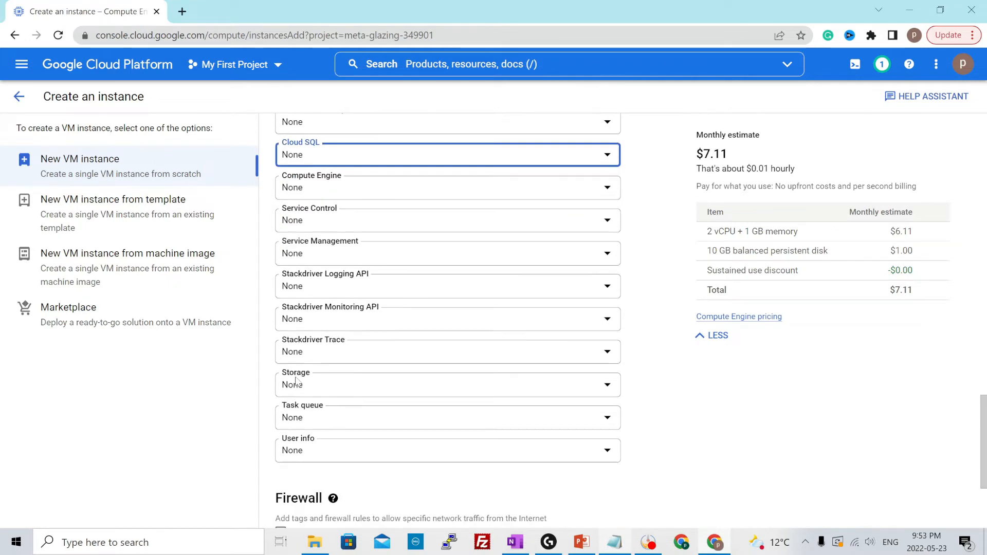
pyautogui.click(331, 387)
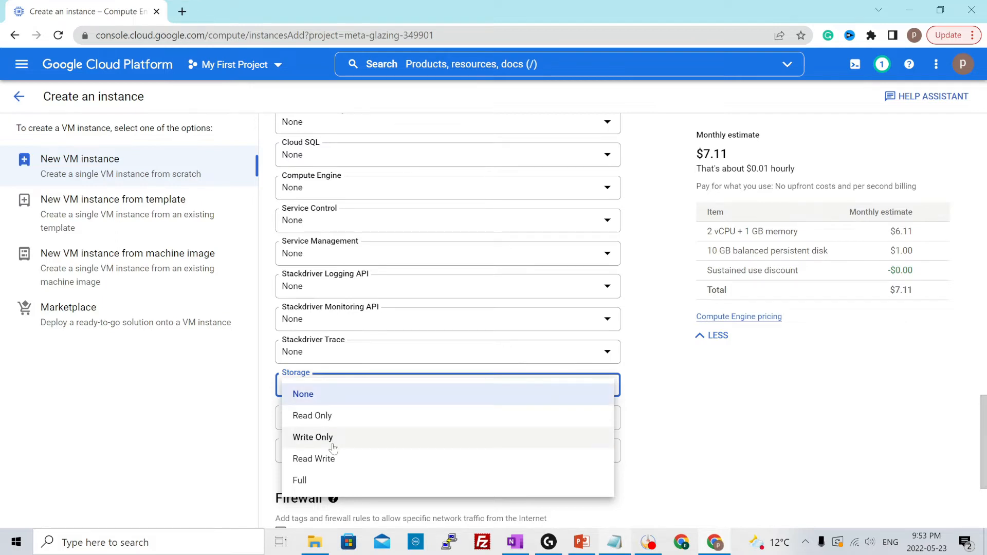
pyautogui.click(174, 425)
# Set the service account's access scopes to Allow default access
pyautogui.scroll(15, 337, 379)
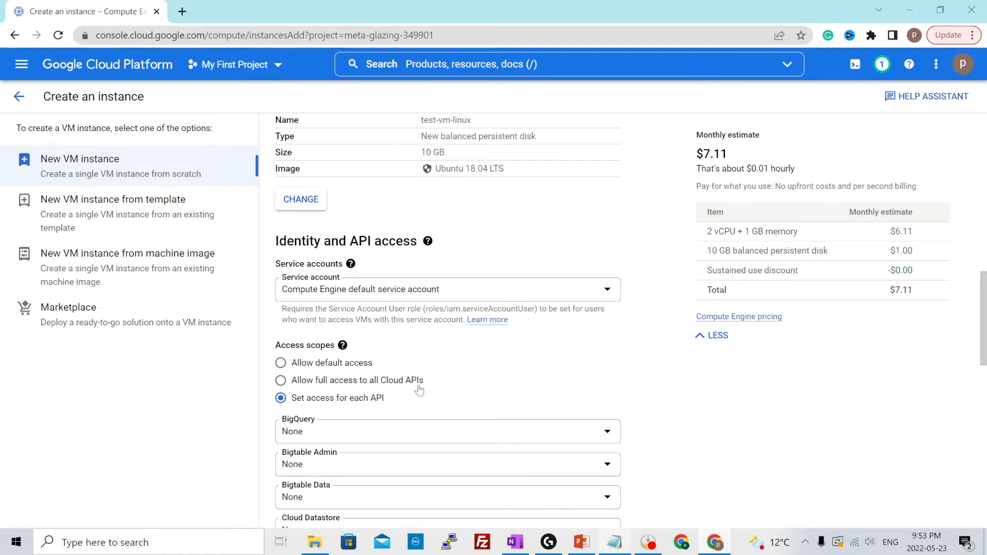
pyautogui.click(304, 367)
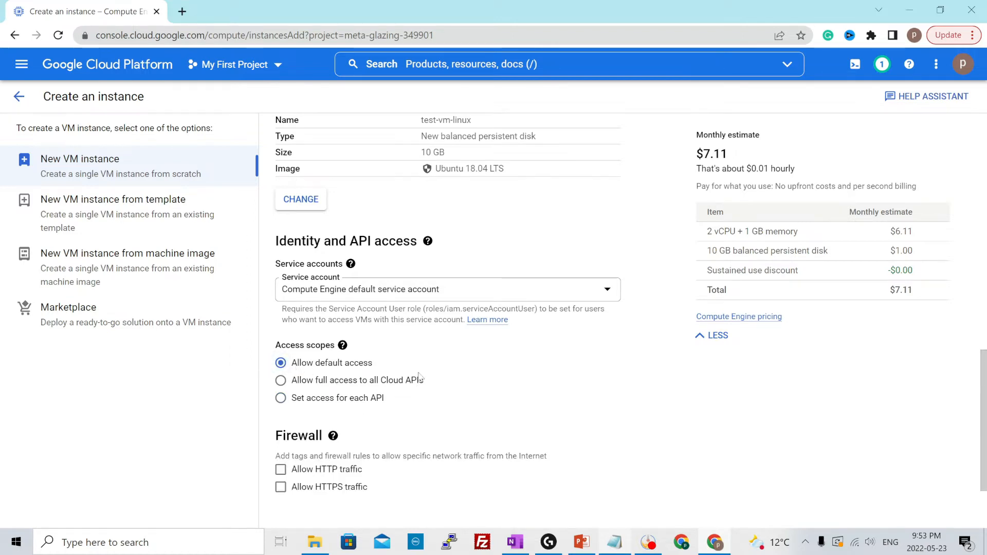
pyautogui.scroll(-2, 437, 375)
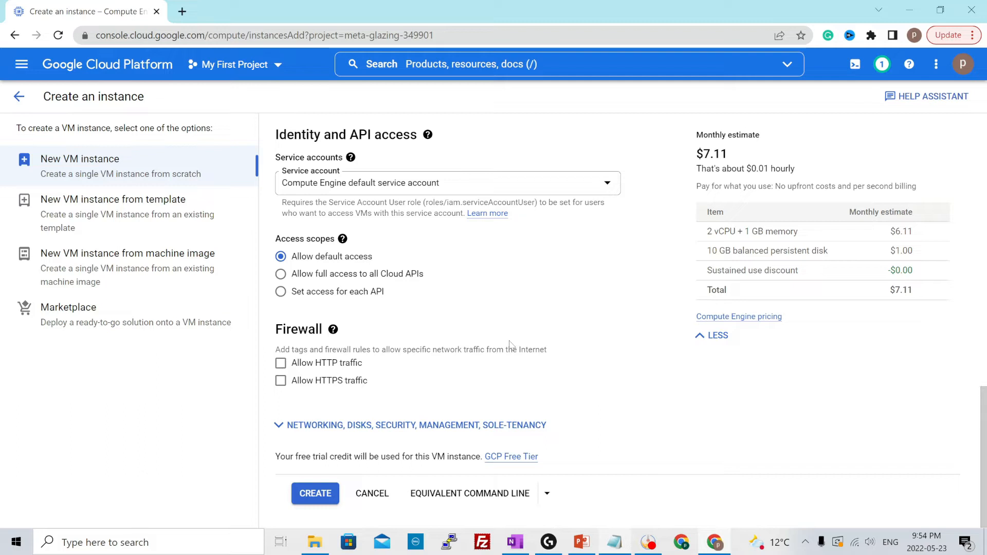
# Allow HTTP and HTTPS traffic in the firewall settings and expand the advanced networking, disks, security, management and sole-tenancy options
pyautogui.click(280, 363)
pyautogui.click(281, 381)
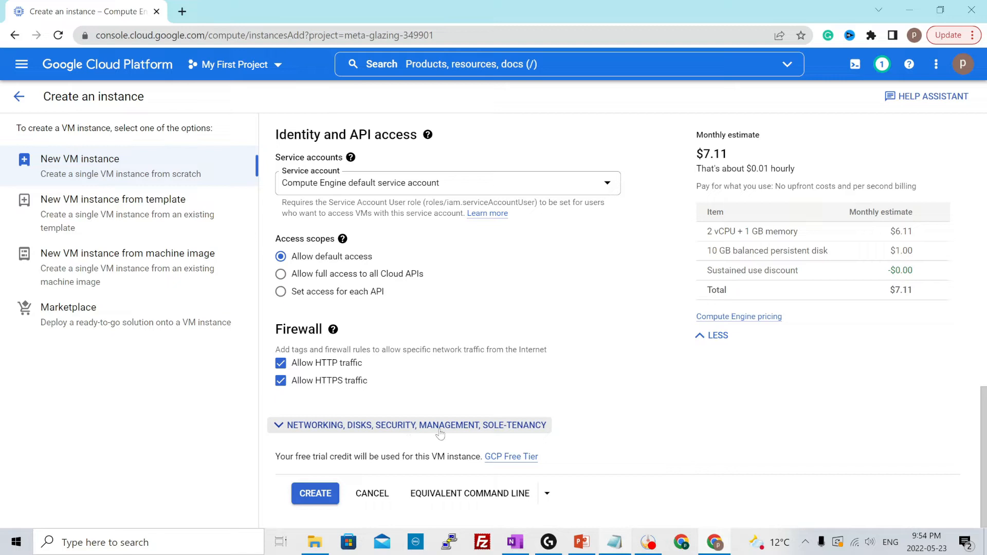
pyautogui.click(279, 426)
pyautogui.scroll(-4, 320, 419)
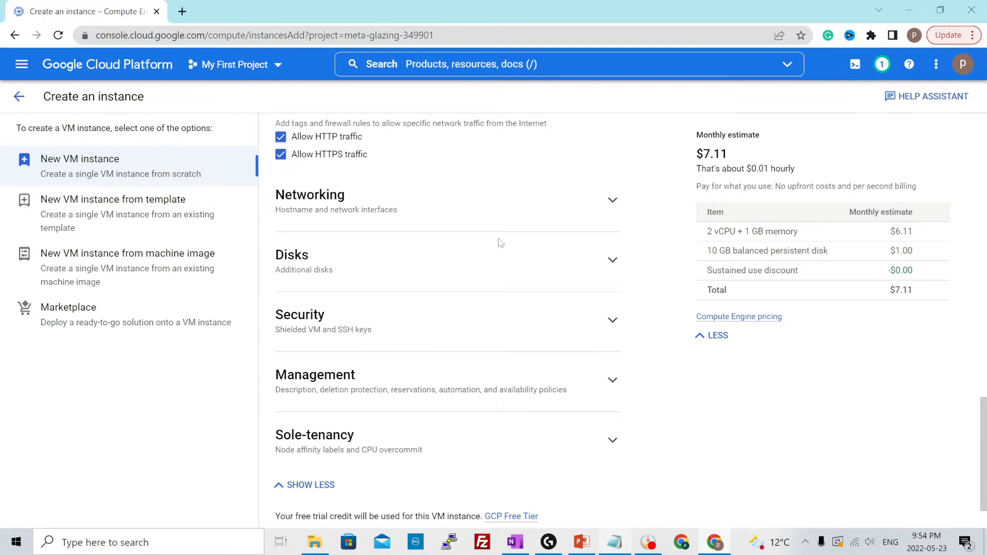
pyautogui.scroll(-1, 502, 243)
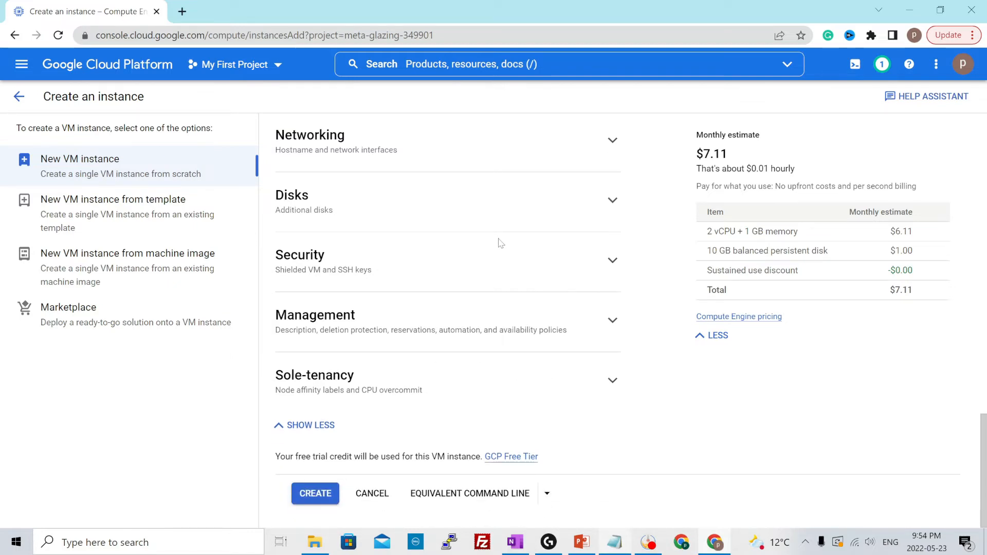
# Start adding a new disk to the instance and review the available disk source types and disk types
pyautogui.click(312, 202)
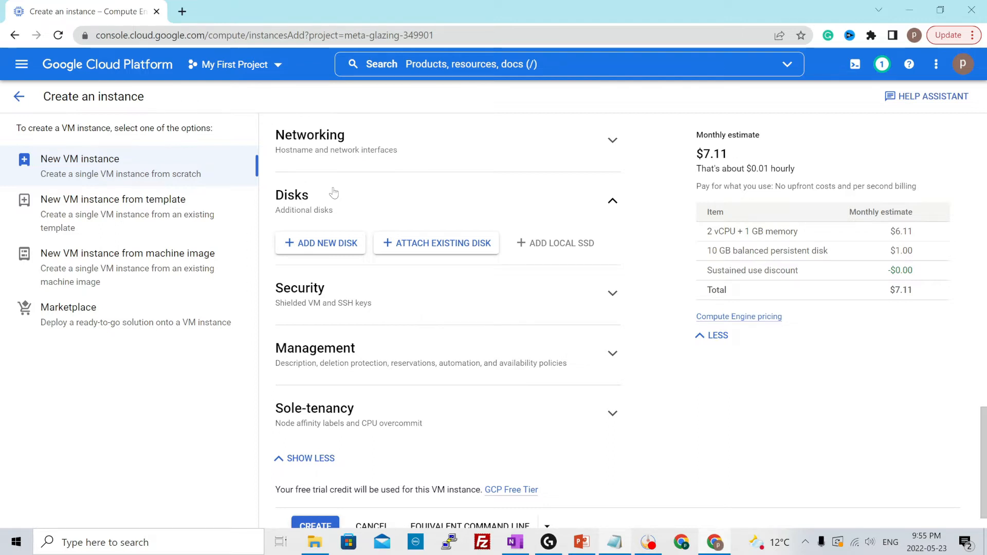
pyautogui.click(324, 246)
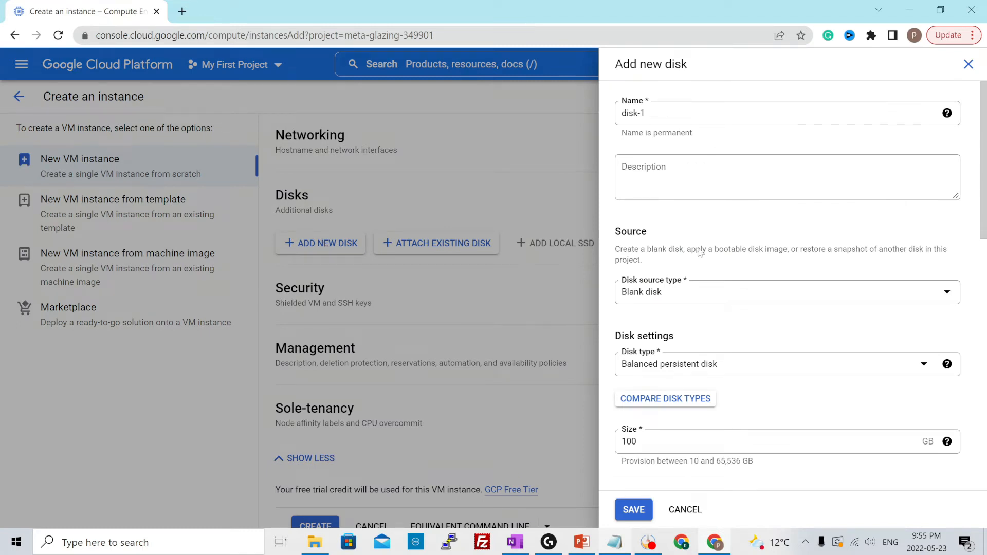
pyautogui.scroll(-1, 700, 252)
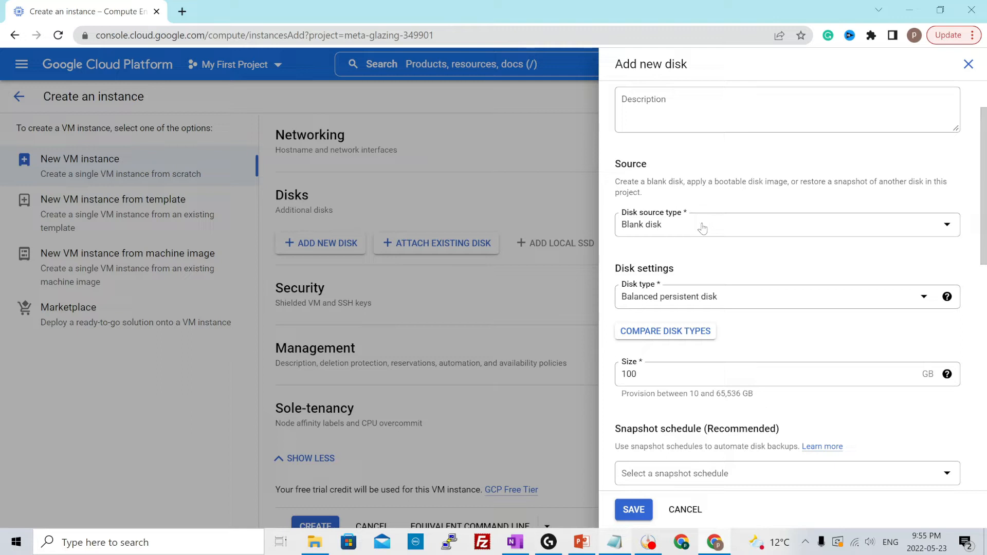
pyautogui.click(702, 228)
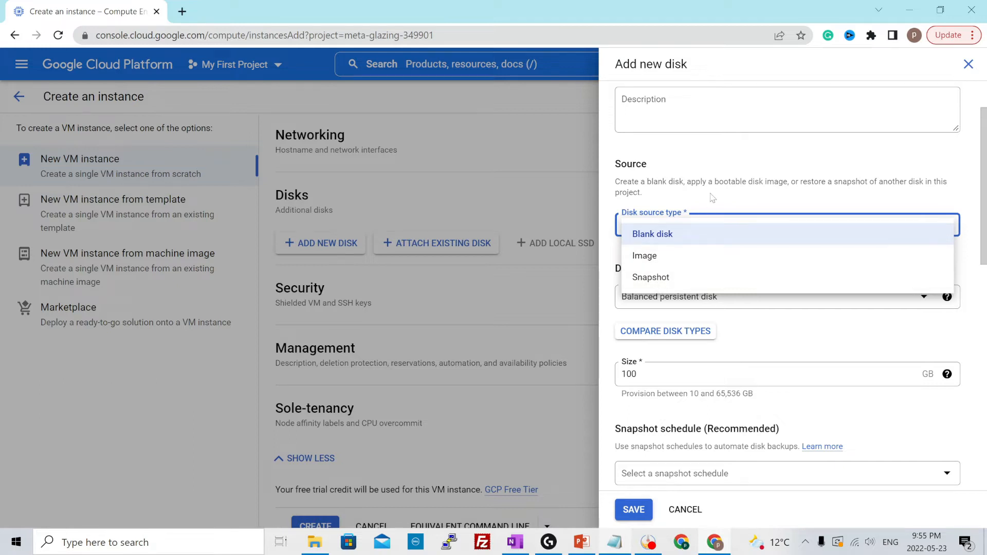
pyautogui.click(717, 226)
pyautogui.scroll(-3, 717, 227)
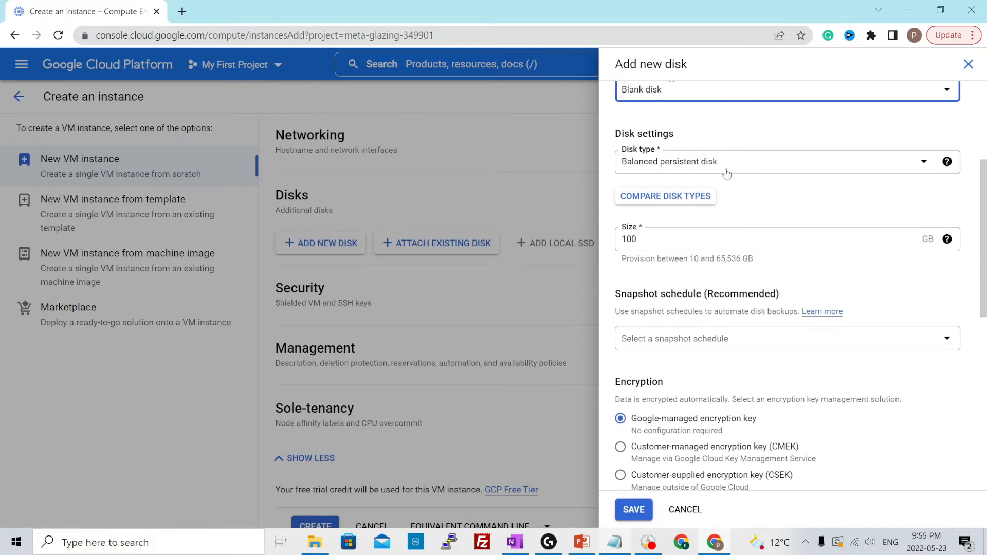
pyautogui.click(730, 172)
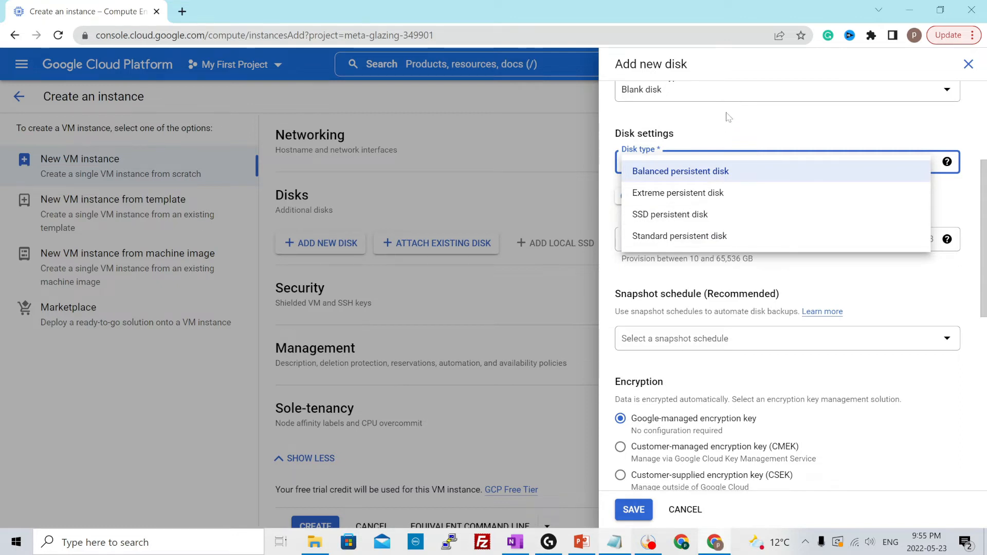
pyautogui.click(723, 145)
# Review the new disk's size, snapshot schedule, encryption, labels and attachment settings
pyautogui.scroll(-1, 724, 145)
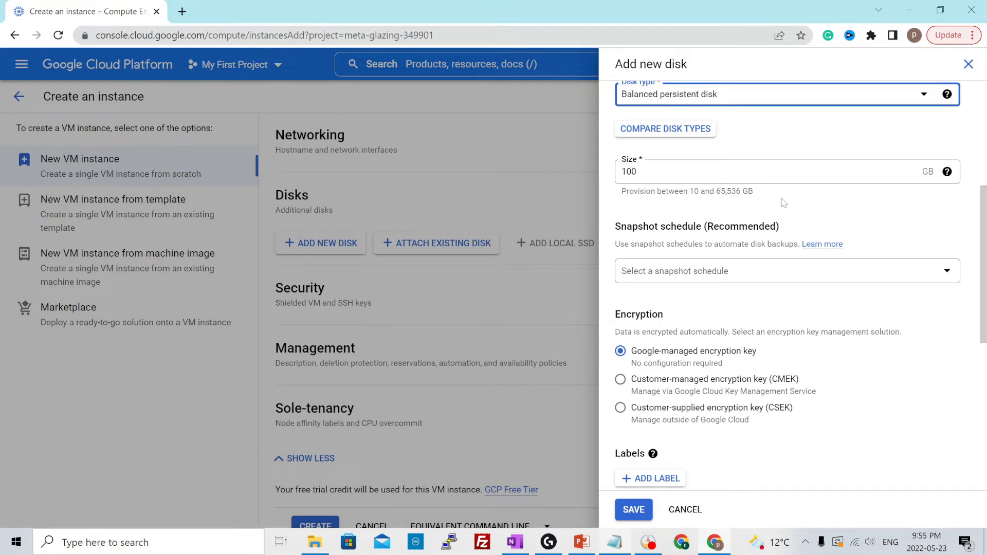
pyautogui.scroll(-1, 783, 203)
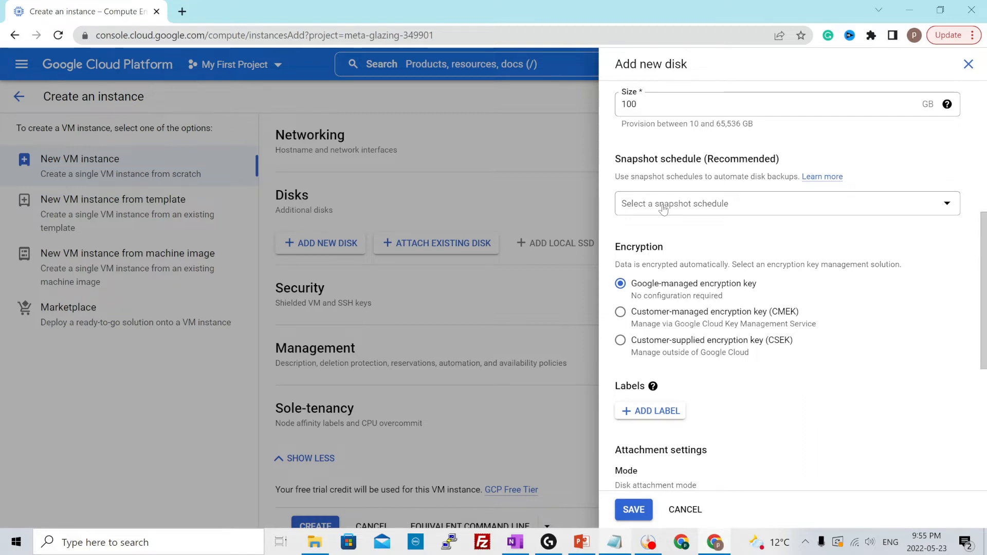
pyautogui.scroll(-1, 867, 253)
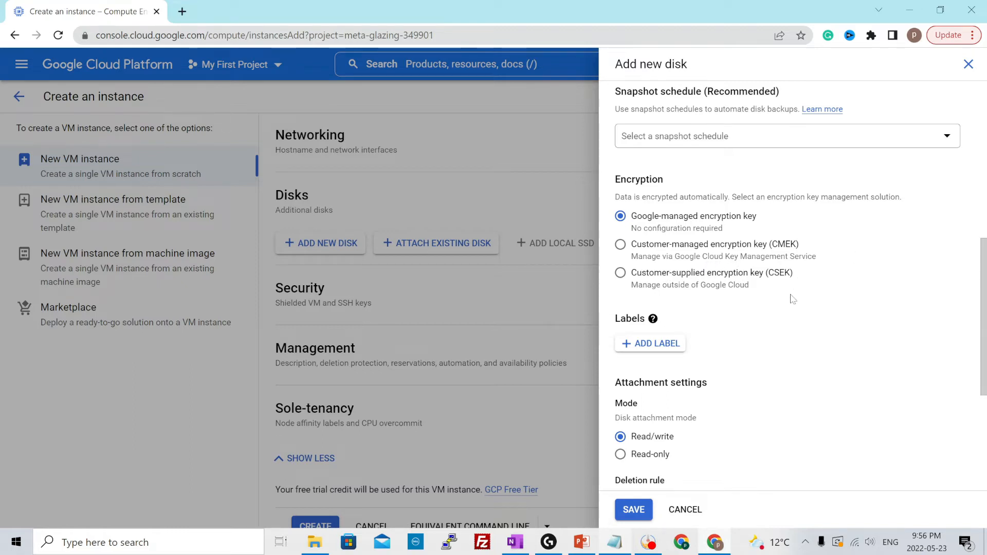
pyautogui.scroll(-1, 793, 298)
pyautogui.scroll(-2, 793, 299)
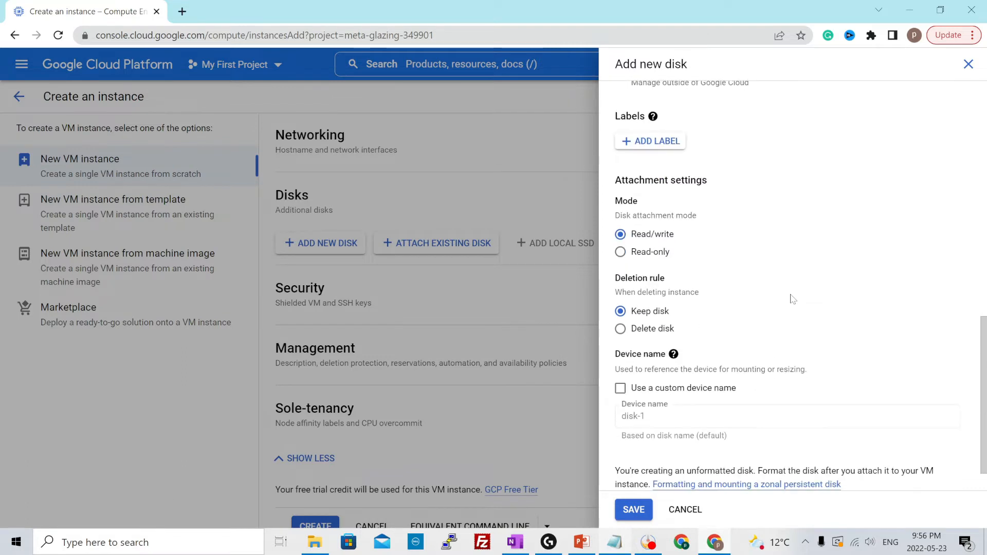
pyautogui.scroll(-1, 793, 299)
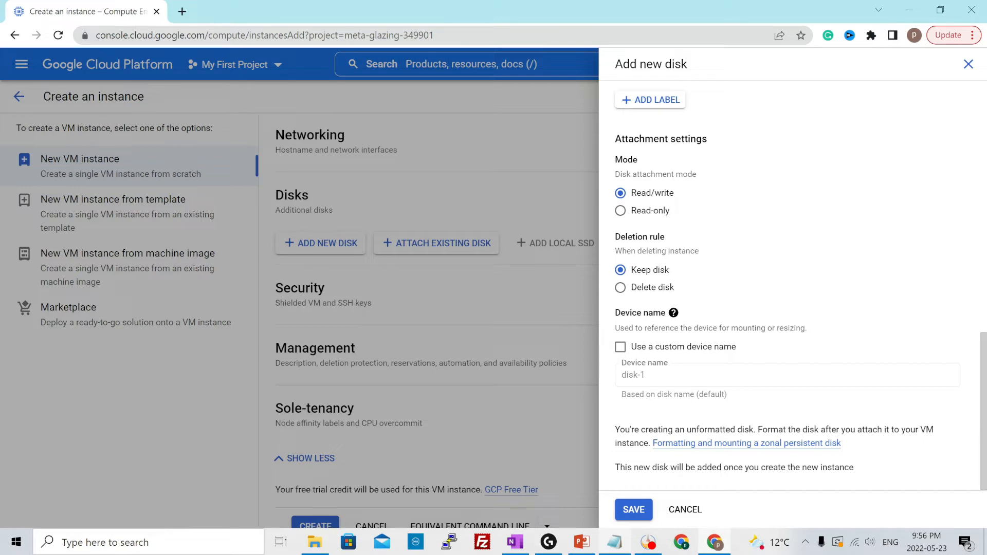
# Try the Delete disk deletion rule, switch back to Keep disk, and discard the new disk without saving
pyautogui.click(641, 293)
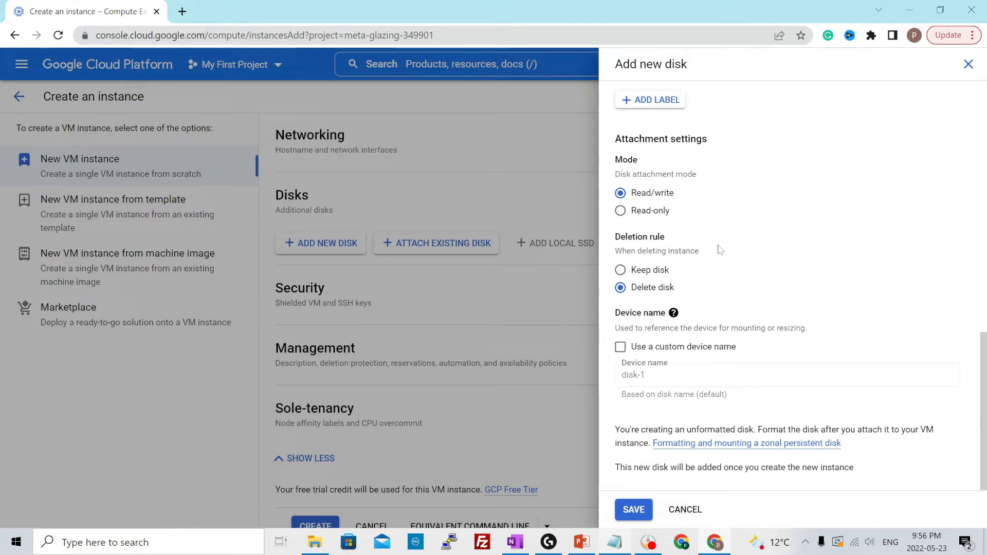
pyautogui.moveTo(614, 238); pyautogui.dragTo(684, 240)
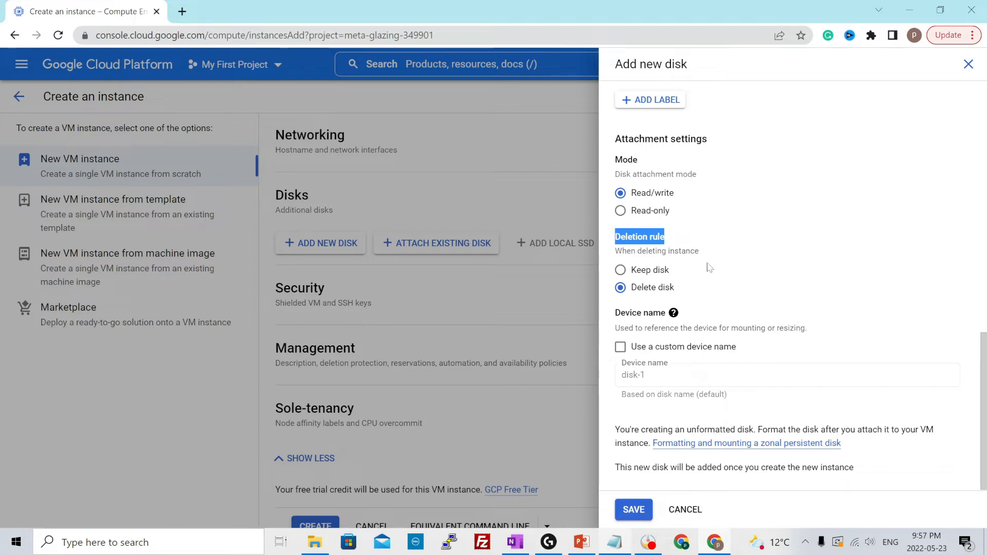
pyautogui.click(649, 271)
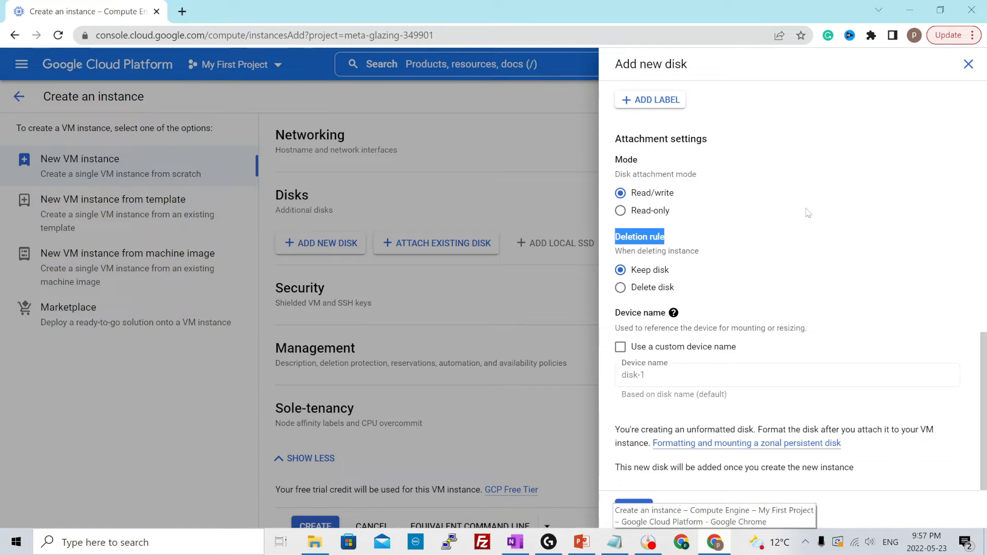
pyautogui.scroll(4, 879, 191)
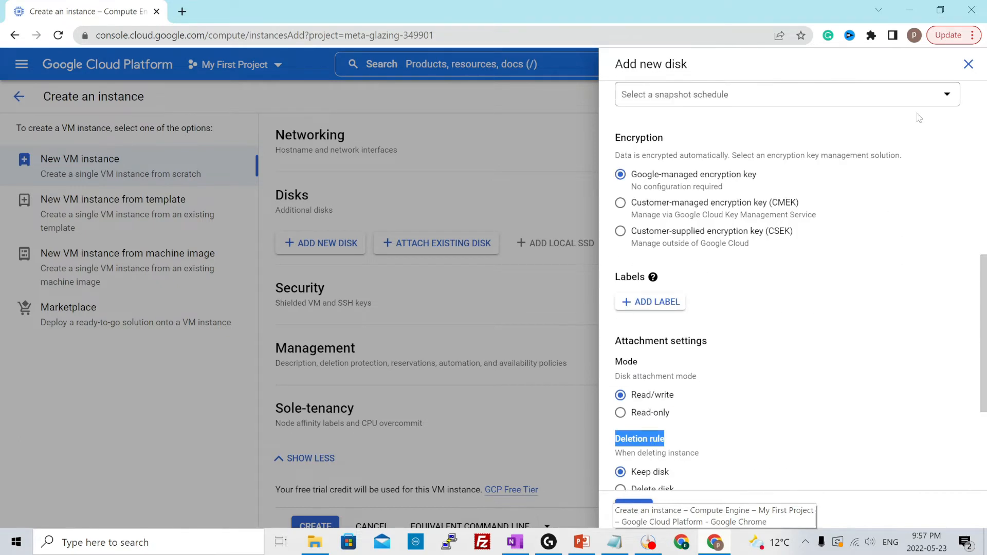
pyautogui.click(966, 65)
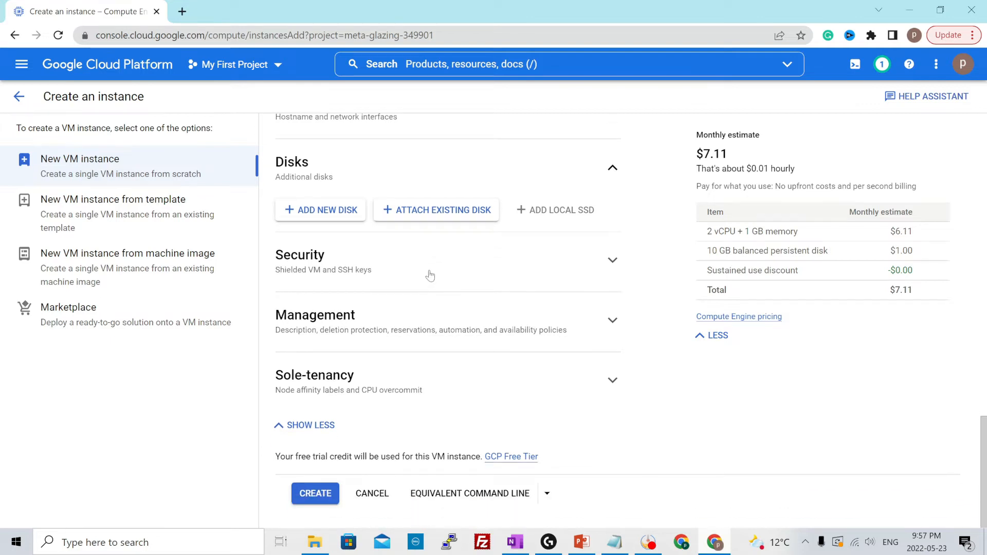
# Examine the instance's Security settings, including the Shielded VM options, IAM-based access control and manually generated SSH keys
pyautogui.click(382, 270)
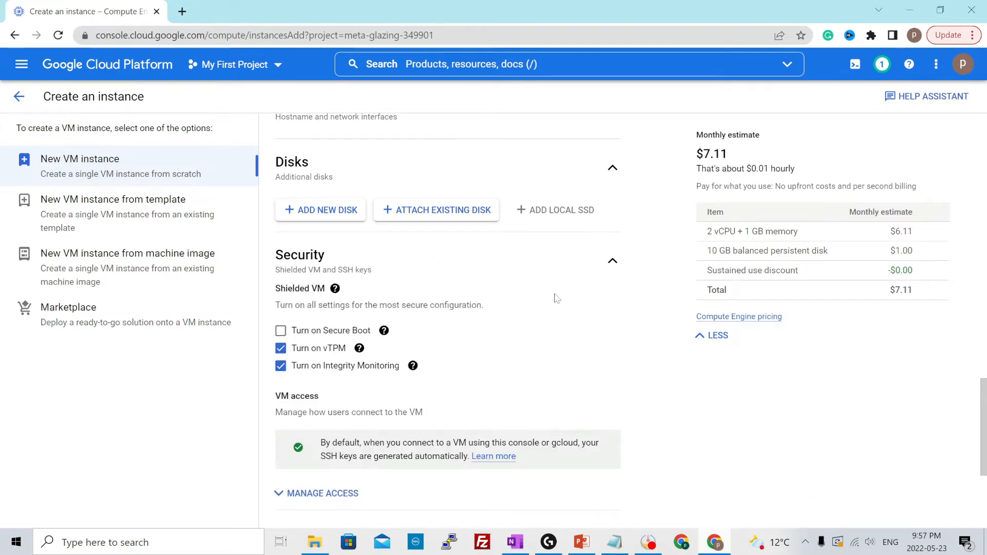
pyautogui.scroll(-3, 329, 263)
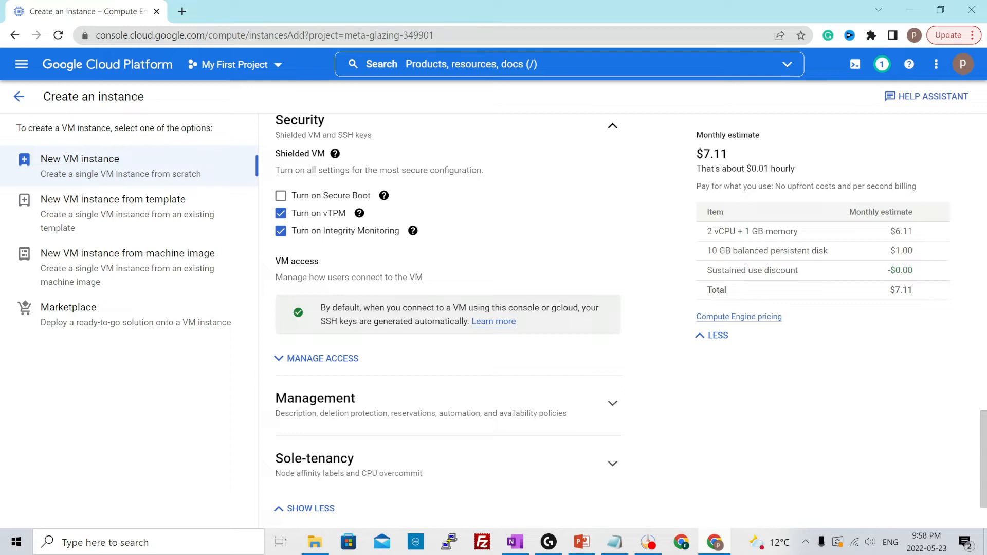
pyautogui.click(345, 357)
pyautogui.scroll(-1, 387, 354)
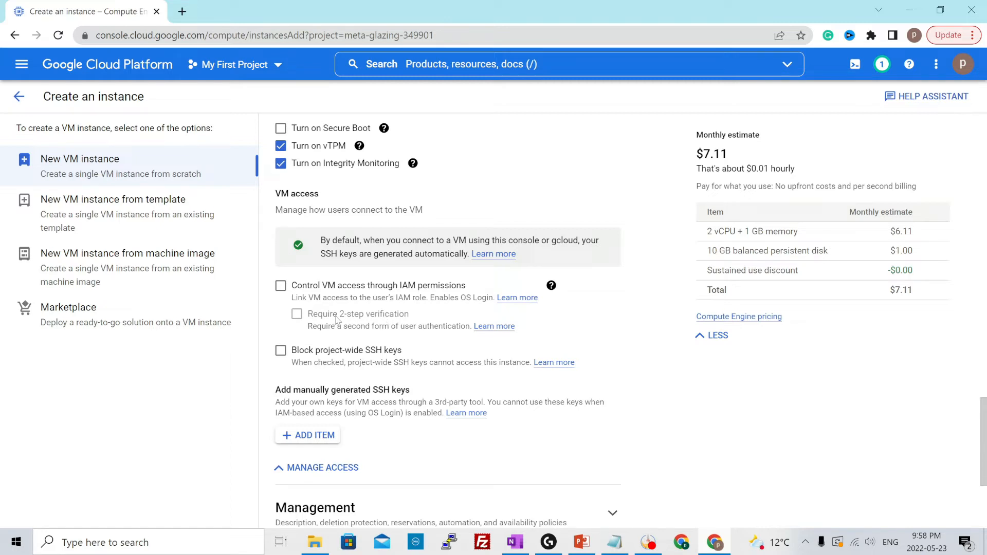
pyautogui.scroll(-1, 354, 324)
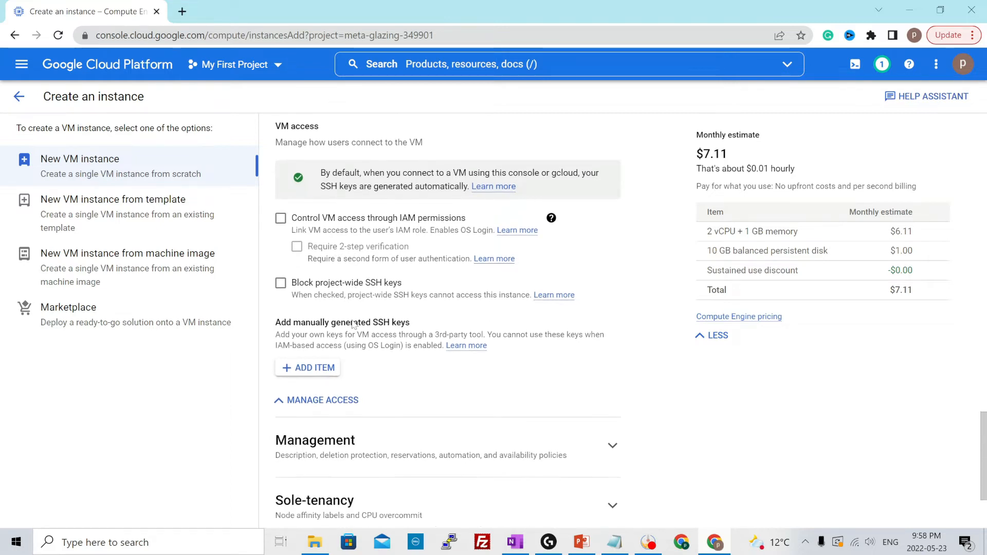
pyautogui.moveTo(287, 322); pyautogui.dragTo(401, 322)
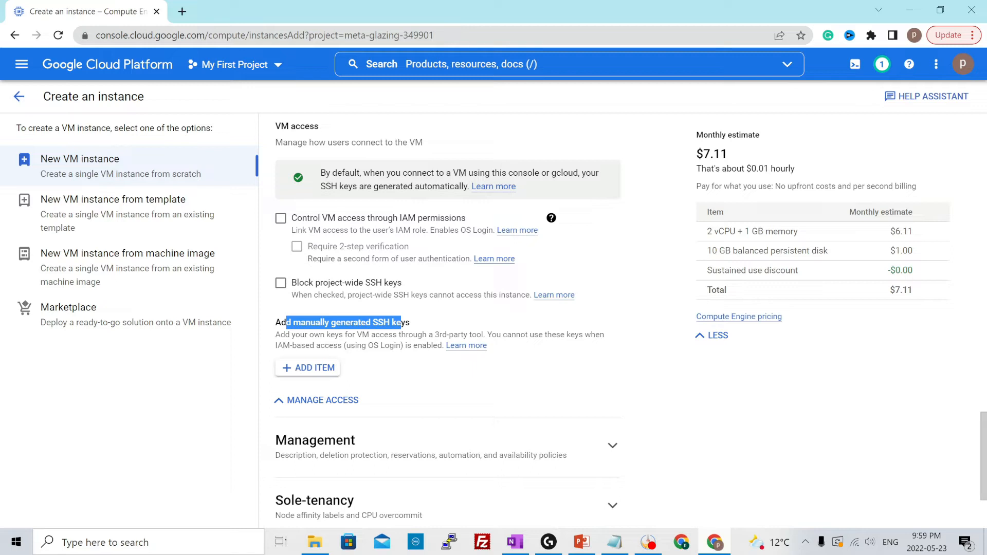
pyautogui.scroll(-2, 377, 352)
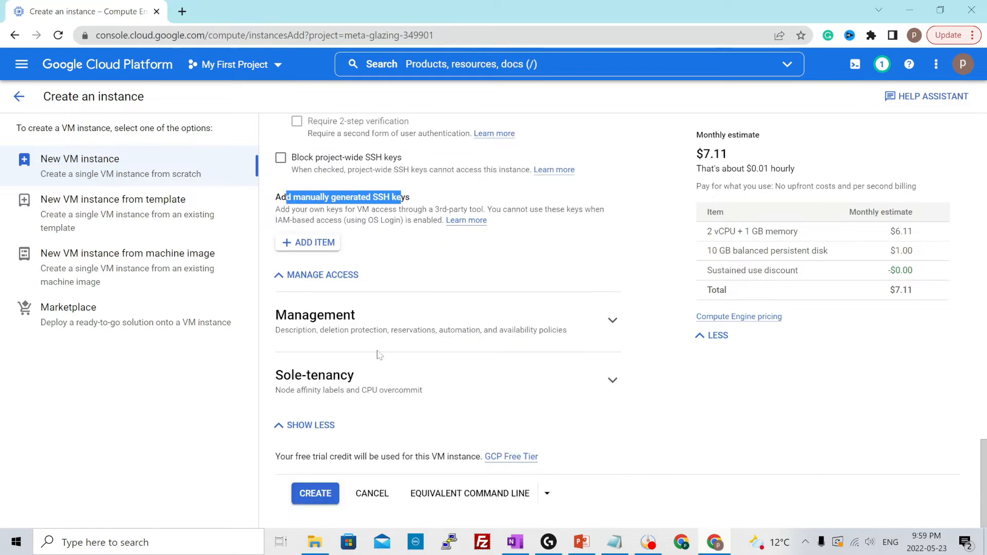
# Expand the instance's Management settings and go to the automation options
pyautogui.click(457, 333)
pyautogui.scroll(-1, 457, 333)
pyautogui.scroll(-3, 528, 350)
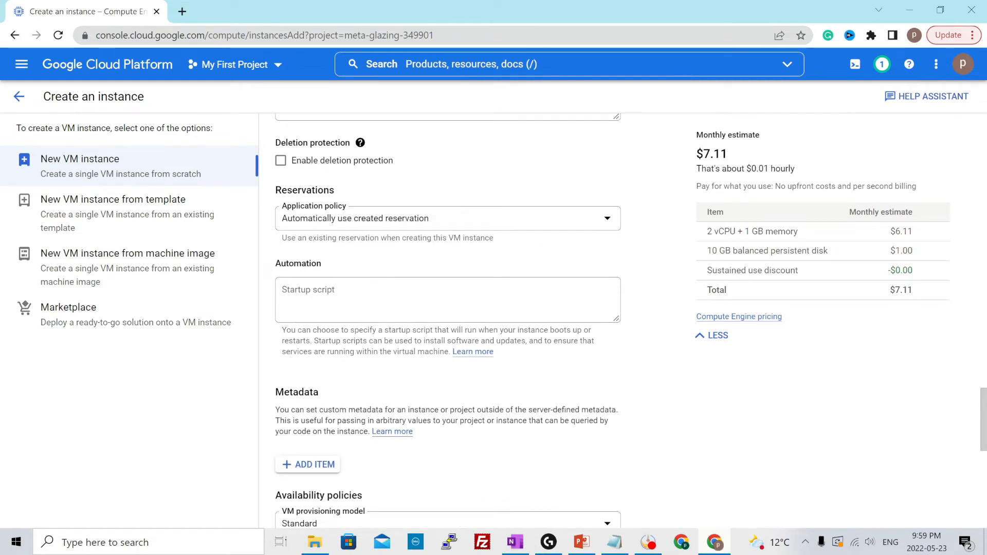
# Try a startup script containing "apt-get update" and "apt-get install nginx -y" on separate lines, and clear it again
pyautogui.click(447, 300)
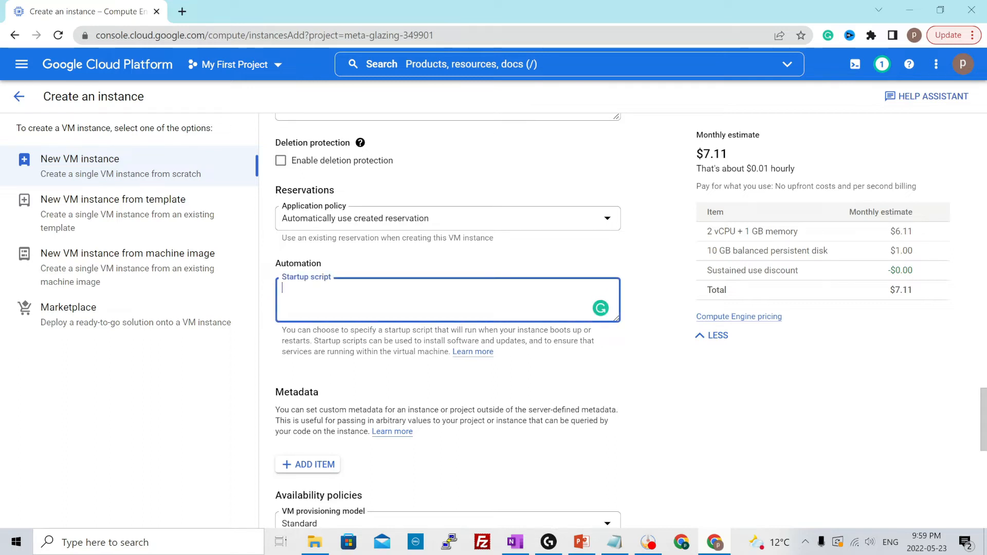
pyautogui.write('apt-get update')
pyautogui.press('Return')
pyautogui.write('apt-get install nging')
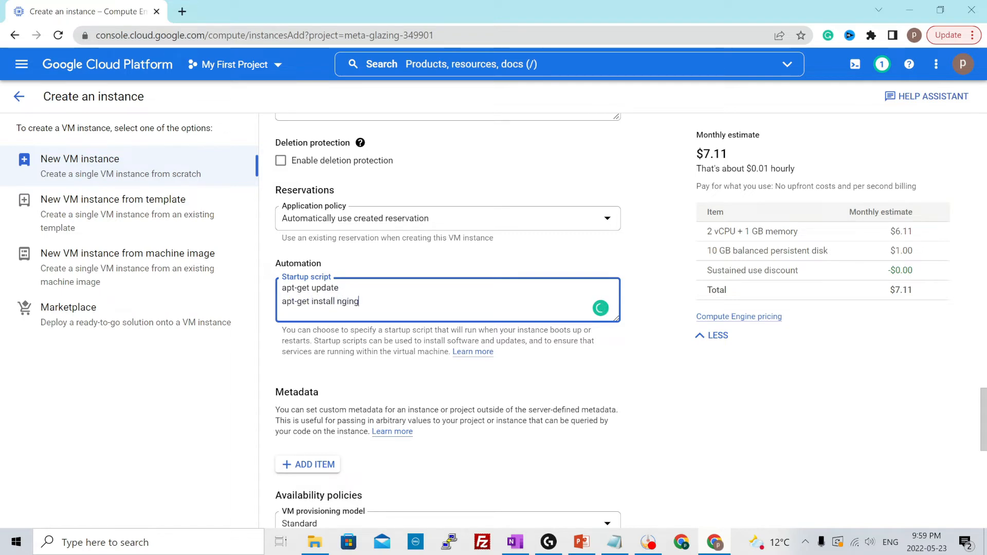
pyautogui.press('BackSpace')
pyautogui.write('x -y')
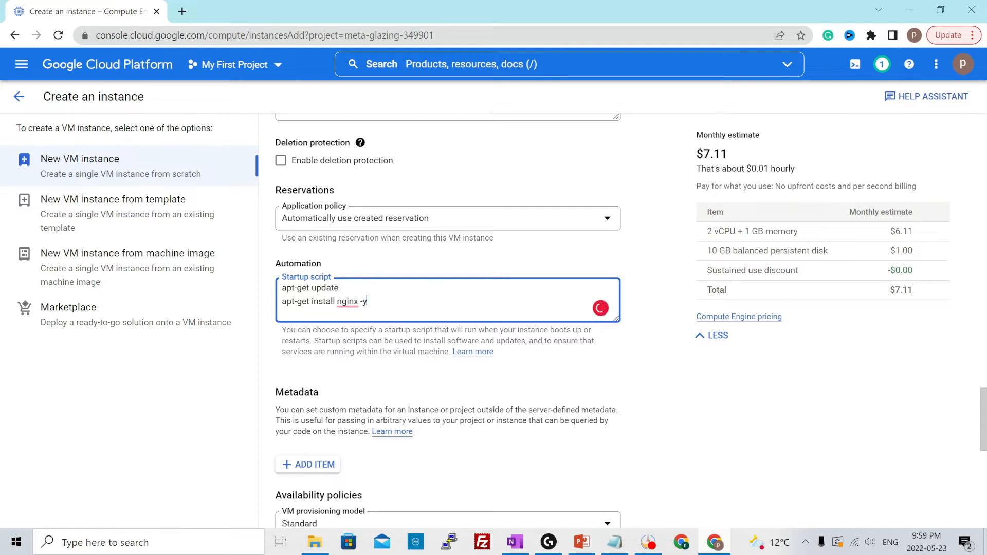
pyautogui.hotkey('ctrl', 'a')
pyautogui.press('BackSpace')
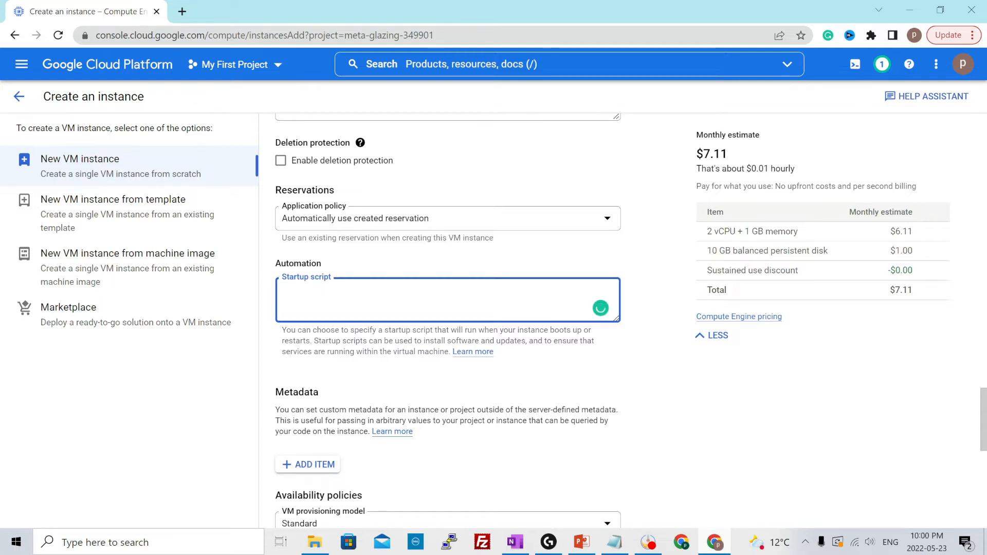
# Set the VM provisioning model to Spot in the instance's availability policies
pyautogui.scroll(-2, 447, 308)
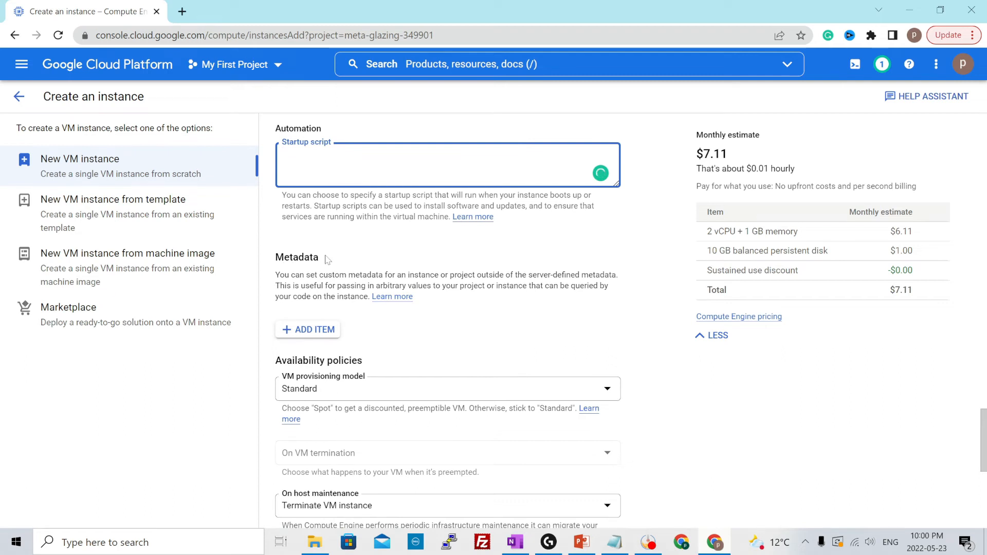
pyautogui.click(306, 332)
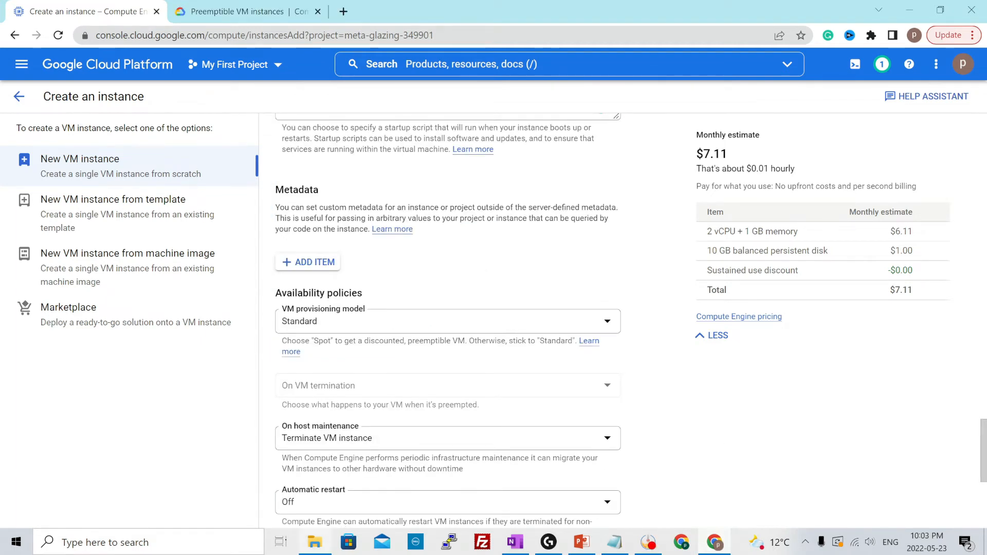
pyautogui.scroll(-1, 417, 270)
pyautogui.scroll(-1, 417, 271)
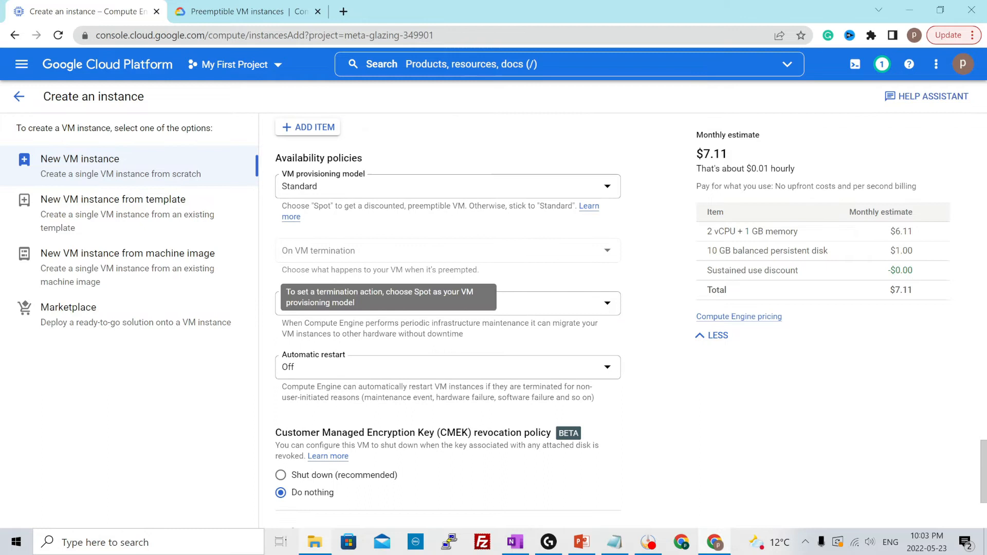
pyautogui.click(360, 192)
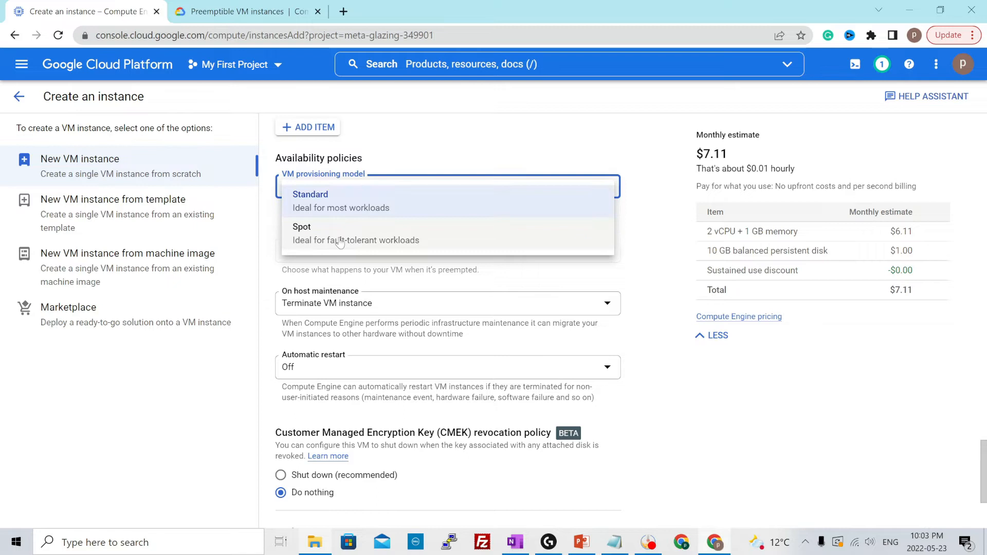
pyautogui.click(358, 228)
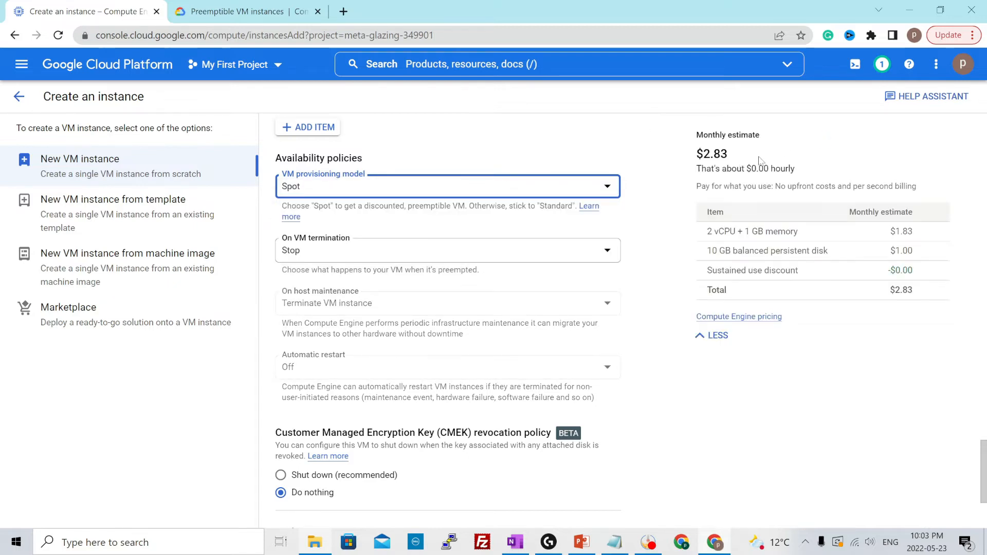
# Check the monthly cost estimate for the instance with the Spot provisioning model
pyautogui.moveTo(693, 153); pyautogui.dragTo(737, 153)
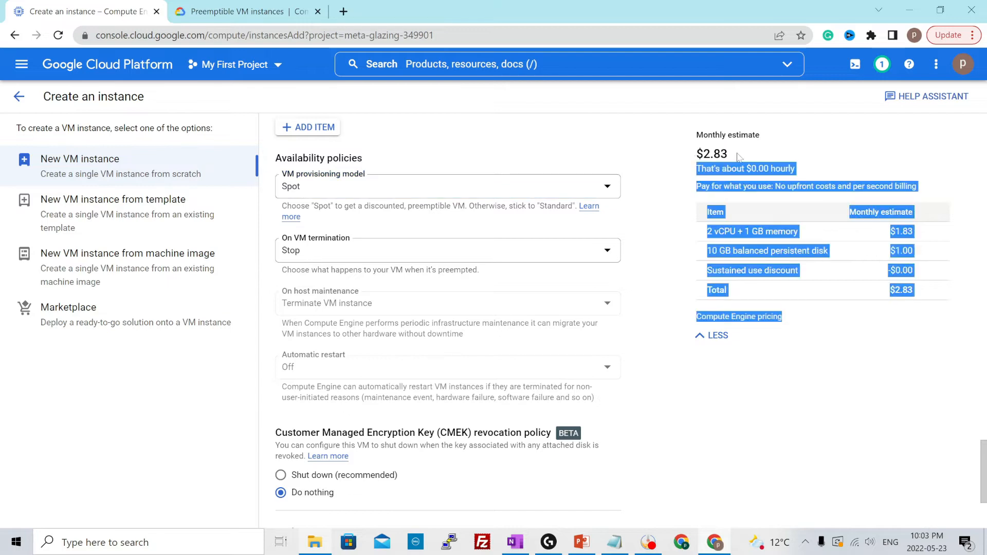
pyautogui.click(769, 155)
pyautogui.moveTo(692, 154); pyautogui.dragTo(662, 152)
pyautogui.click(662, 152)
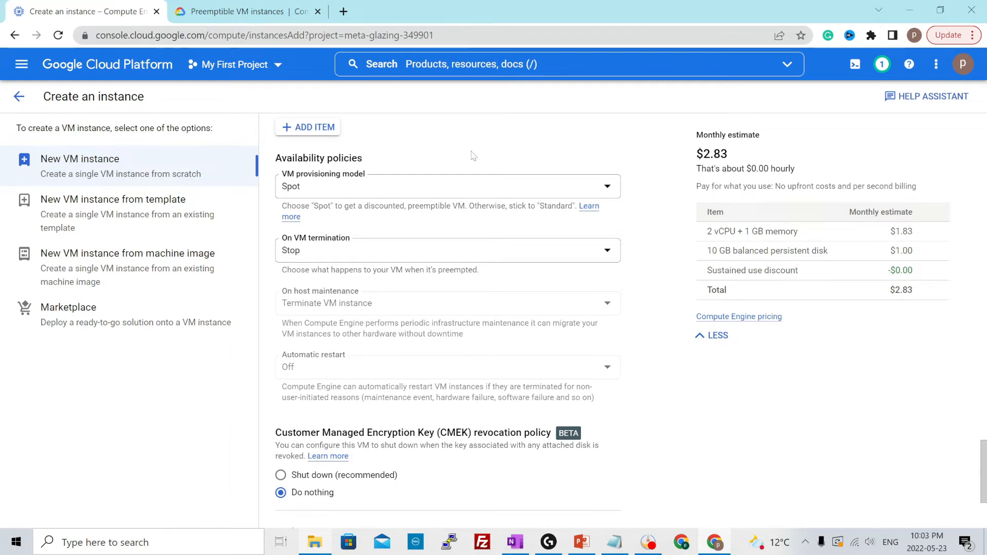
# Read the preemptible instance limitations in the Compute Engine documentation, covering system-event stops, runtime limit, availability, SLA coverage and Free Tier credits
pyautogui.hotkey('ctrl', 'Tab')
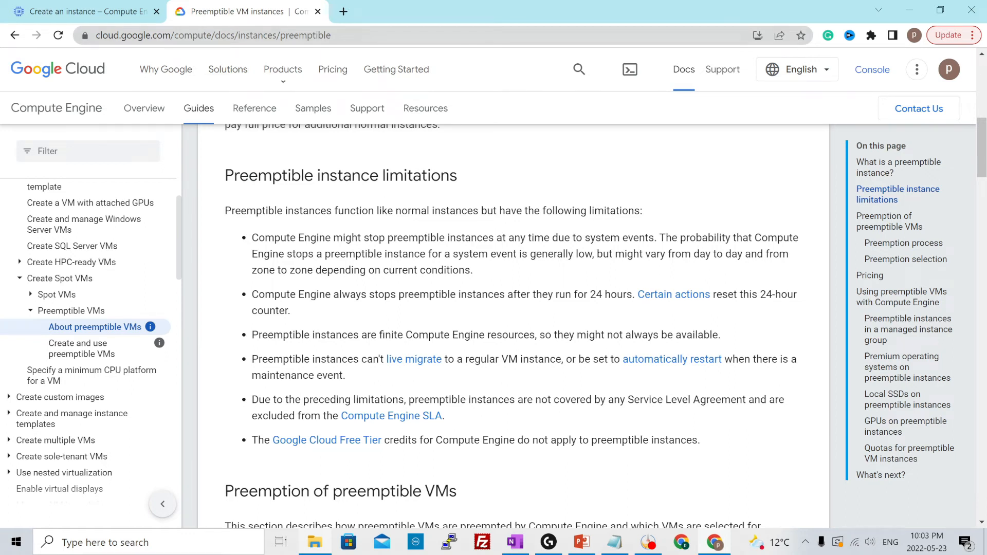
pyautogui.moveTo(224, 176); pyautogui.dragTo(463, 173)
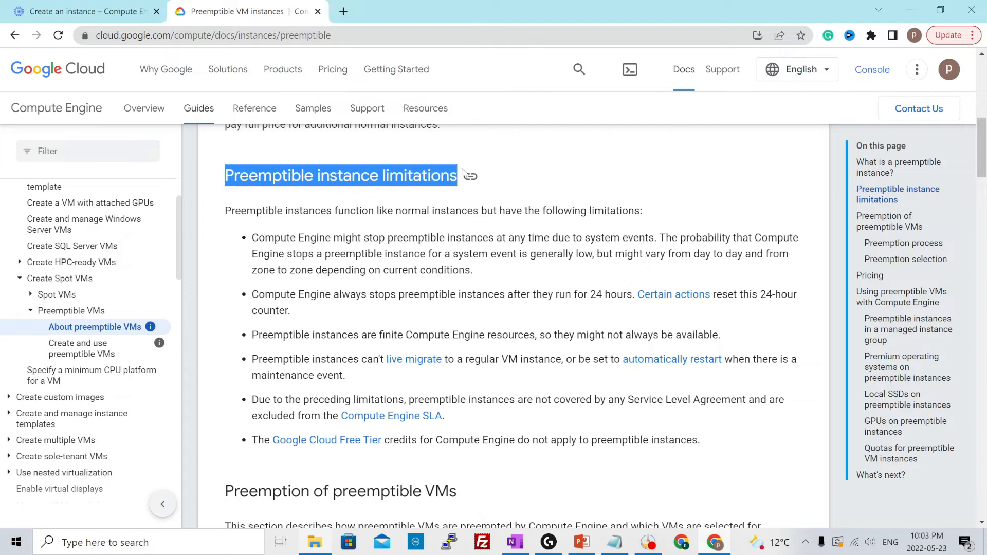
pyautogui.click(468, 197)
pyautogui.moveTo(252, 238); pyautogui.dragTo(660, 240)
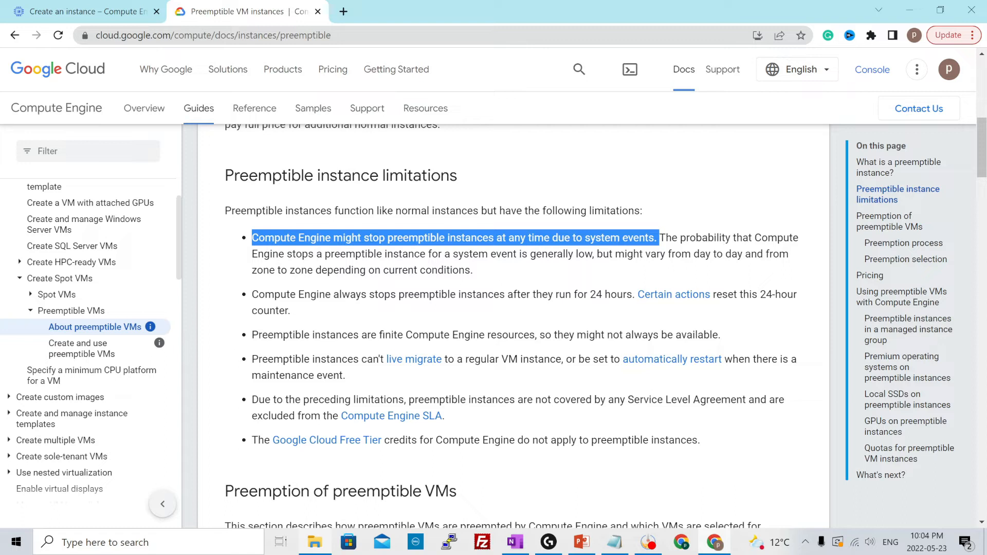
pyautogui.click(381, 318)
pyautogui.moveTo(252, 294); pyautogui.dragTo(632, 294)
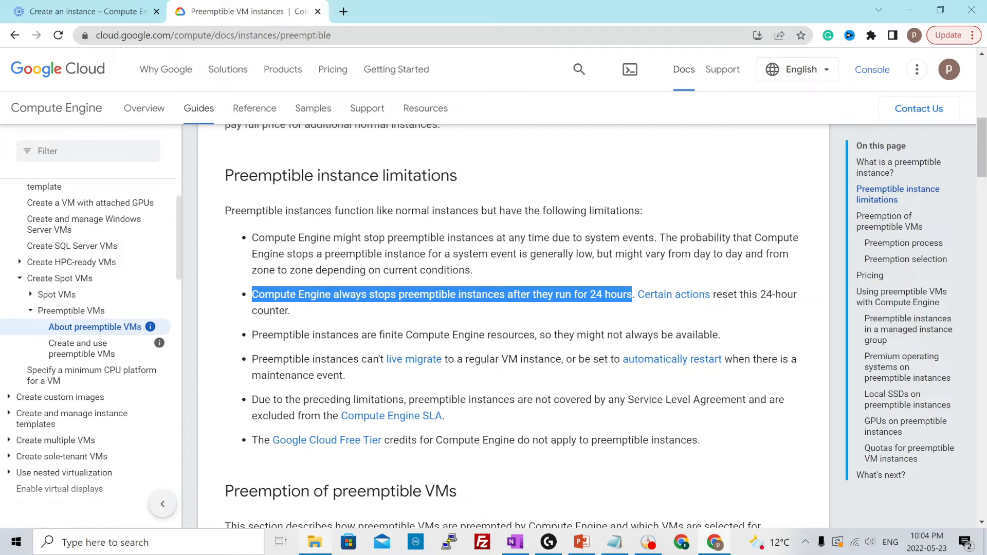
pyautogui.moveTo(267, 335); pyautogui.dragTo(731, 347)
pyautogui.click(746, 341)
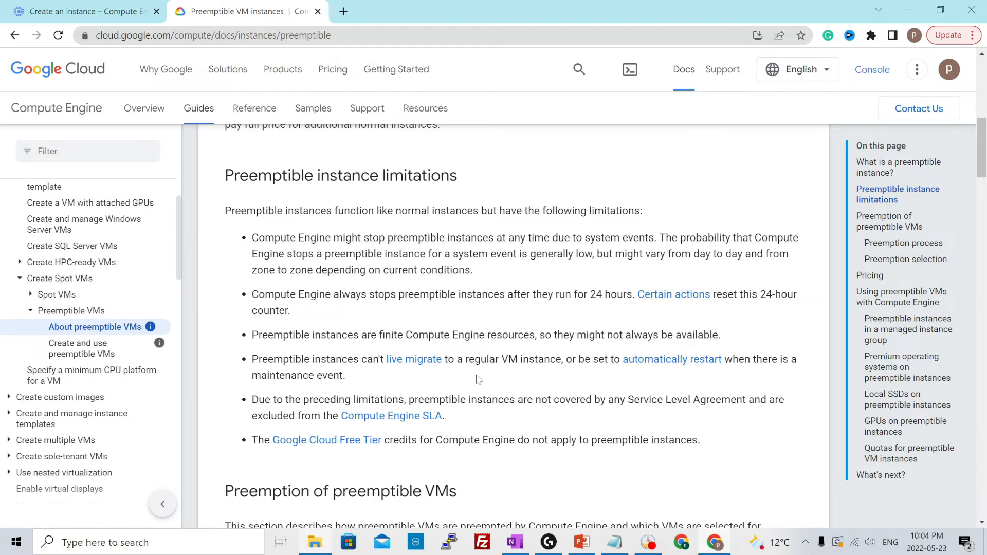
pyautogui.moveTo(380, 400); pyautogui.dragTo(768, 400)
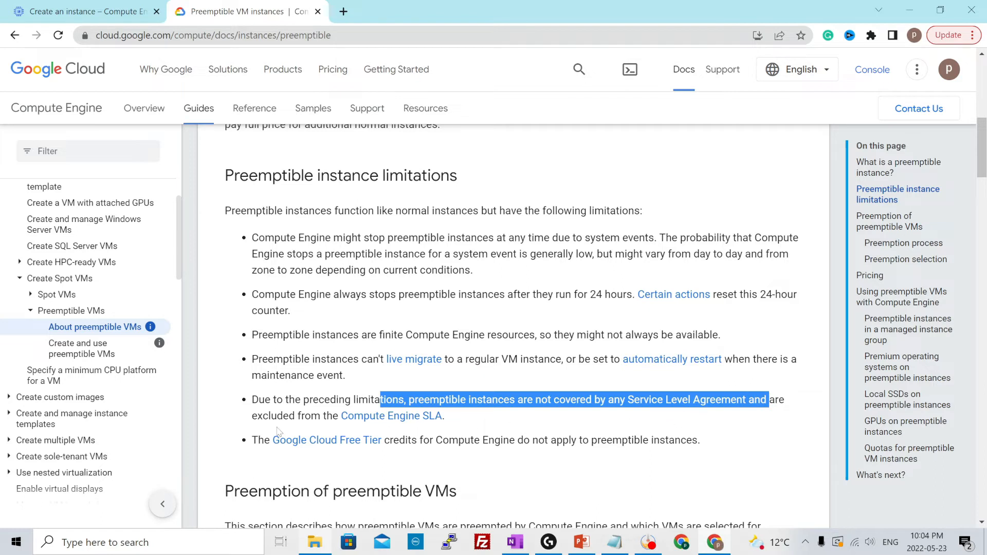
pyautogui.click(517, 419)
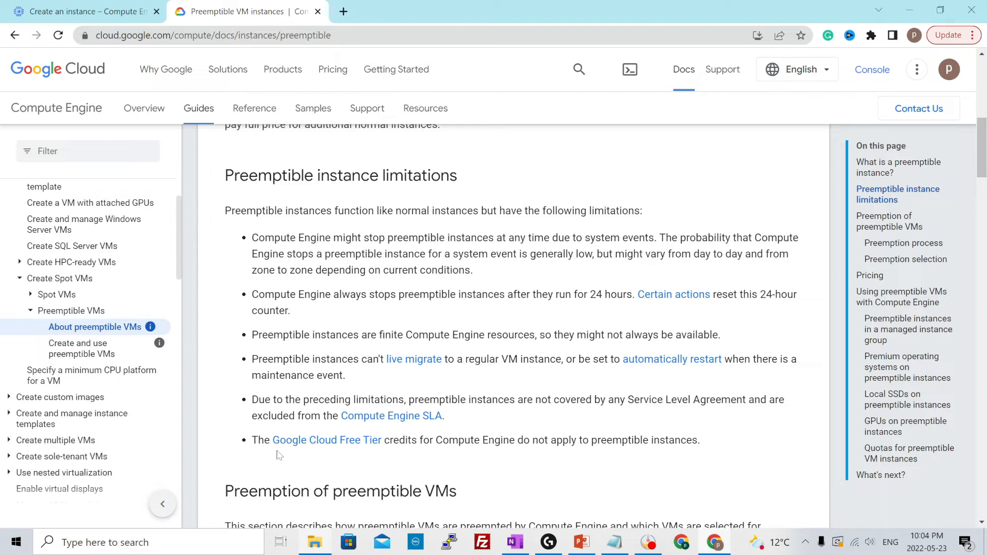
pyautogui.moveTo(407, 441); pyautogui.dragTo(694, 440)
pyautogui.click(708, 440)
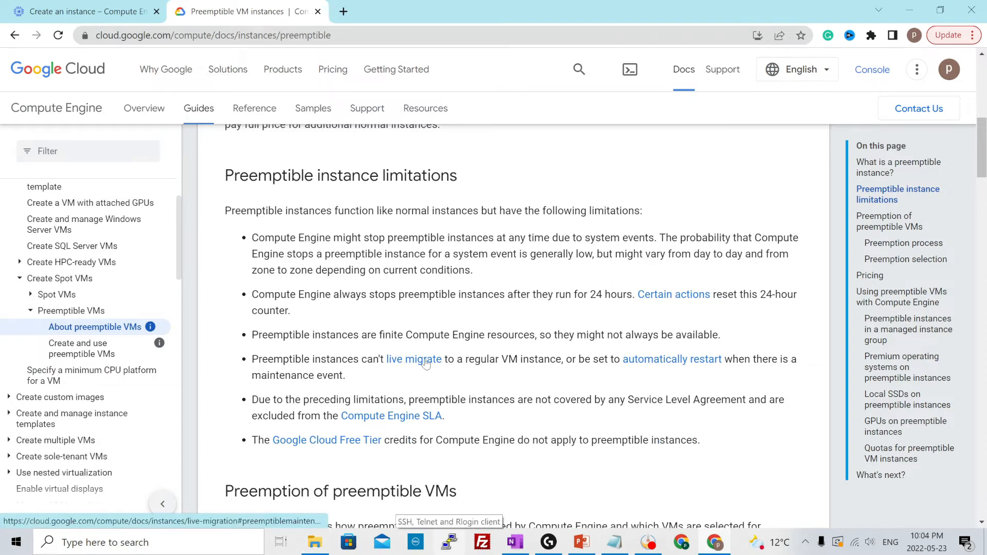
# Return to the instance creation form and set the VM provisioning model to Standard
pyautogui.click(47, 7)
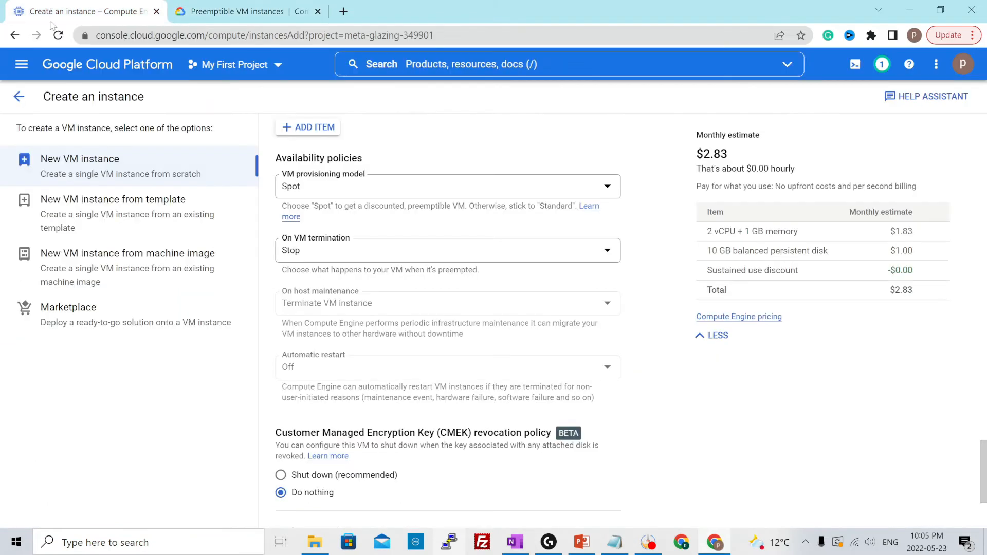
pyautogui.click(330, 192)
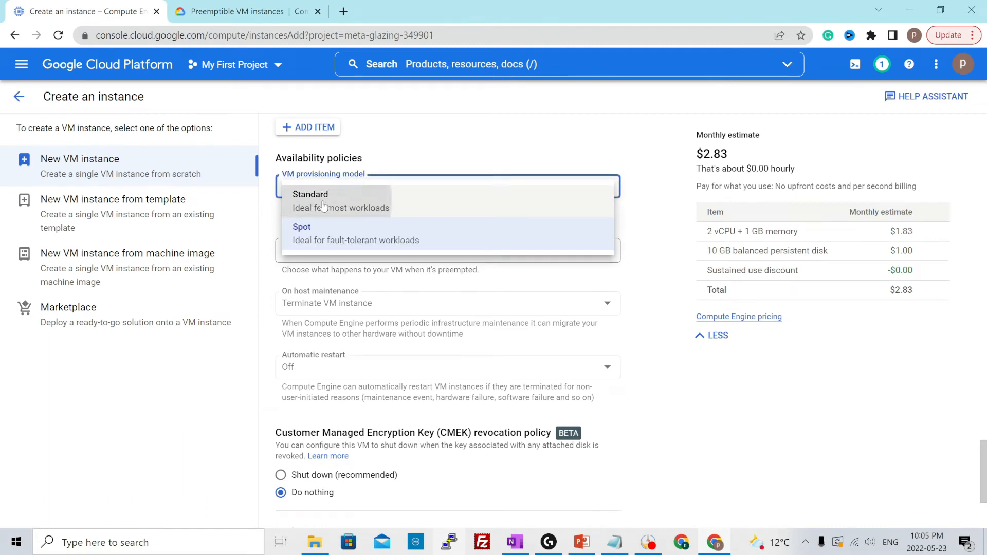
pyautogui.click(323, 206)
# Set the instance's host maintenance behaviour to Migrate VM instance (Recommended) after trying the Terminate VM instance option
pyautogui.scroll(-1, 411, 239)
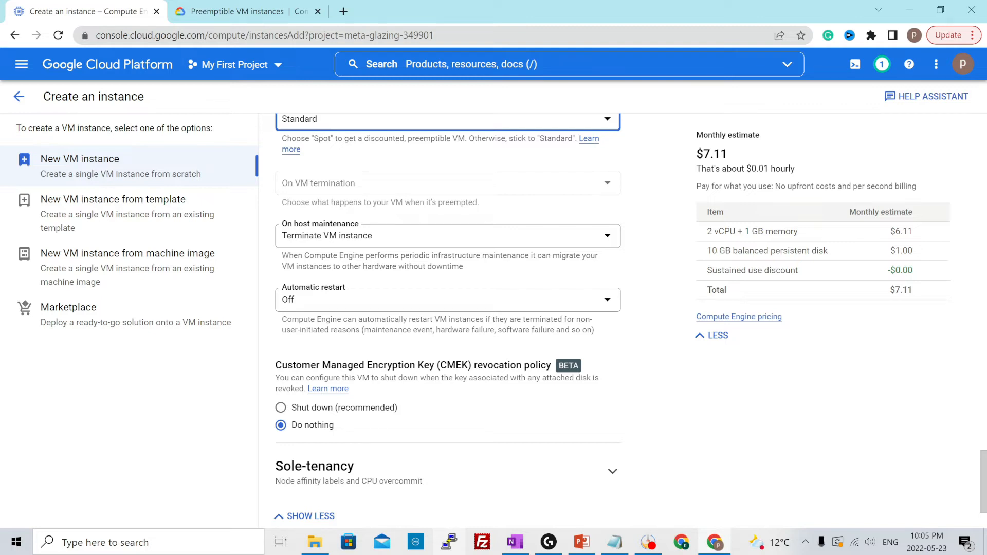
pyautogui.click(445, 241)
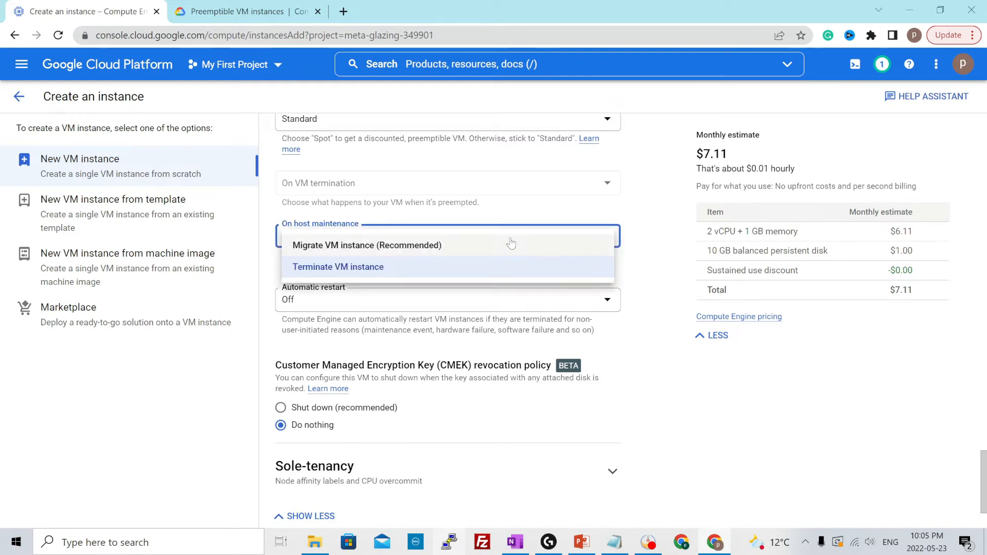
pyautogui.click(340, 251)
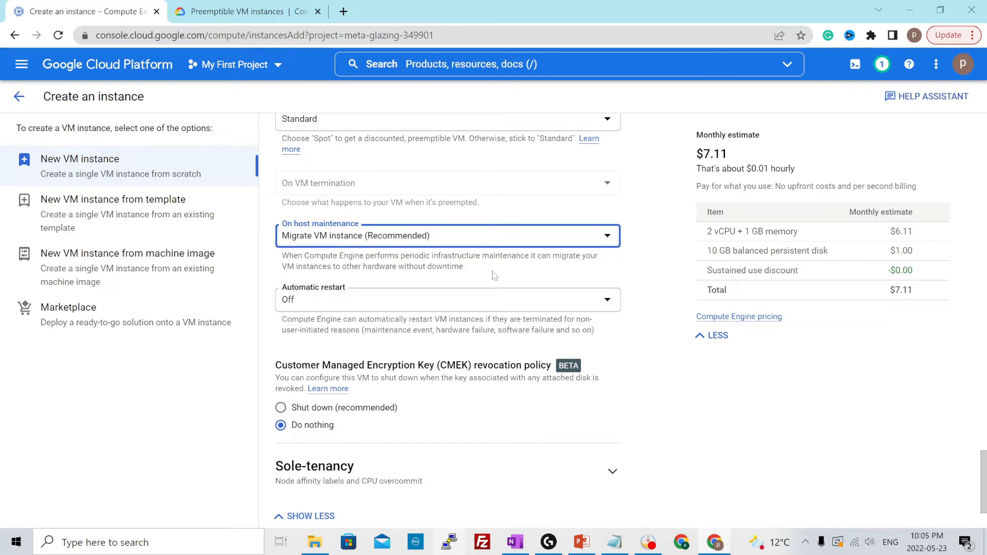
pyautogui.click(369, 237)
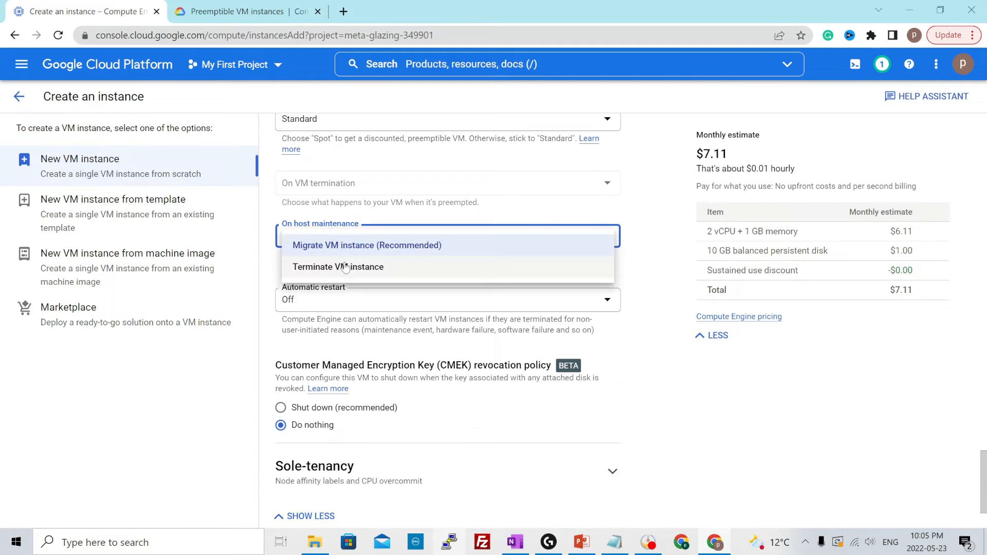
pyautogui.click(512, 267)
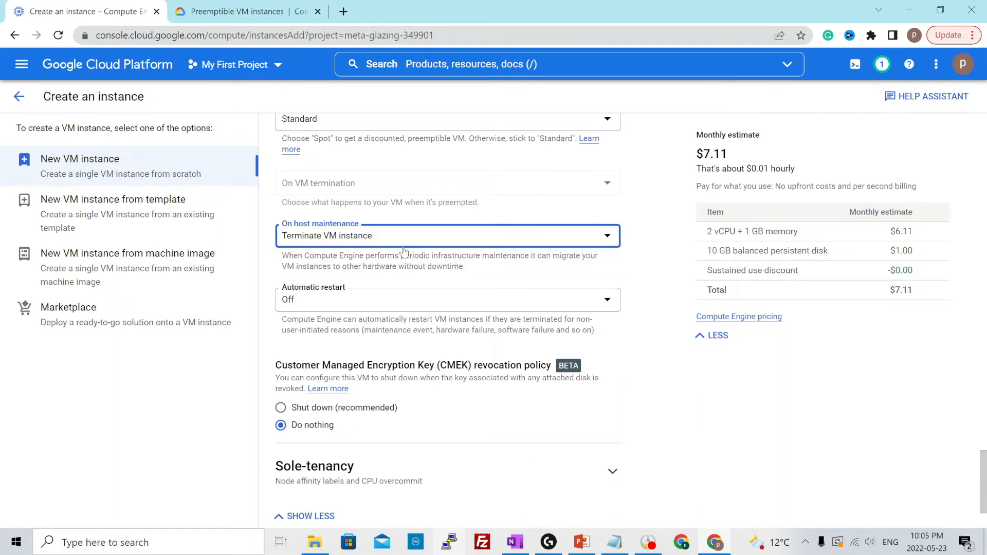
pyautogui.click(391, 239)
pyautogui.click(331, 250)
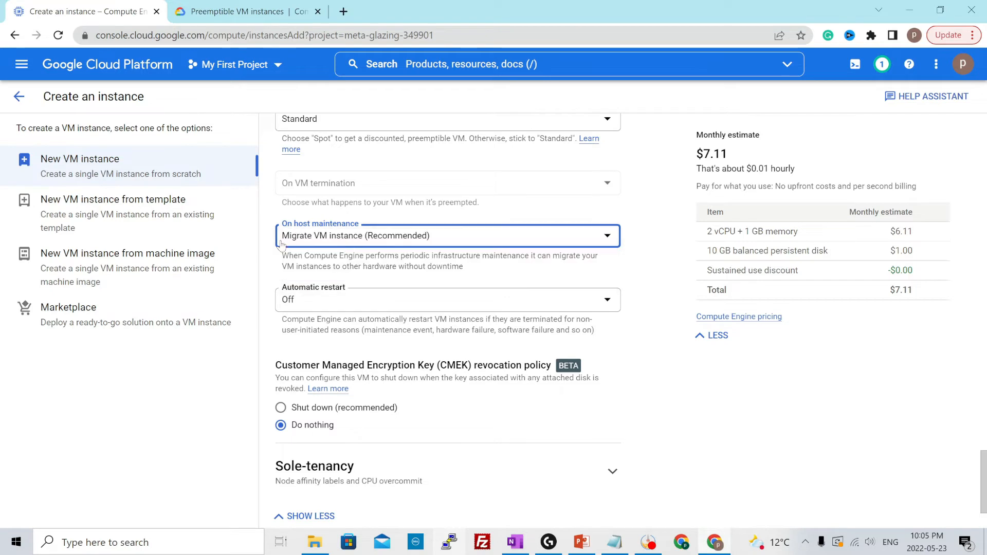
# Set the instance's automatic restart policy to On (recommended)
pyautogui.scroll(-2, 334, 250)
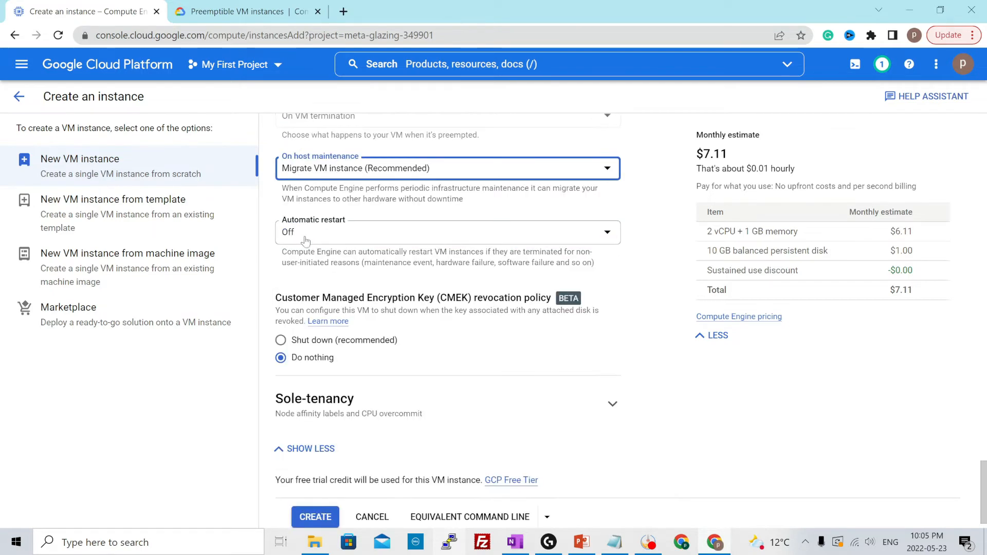
pyautogui.click(309, 233)
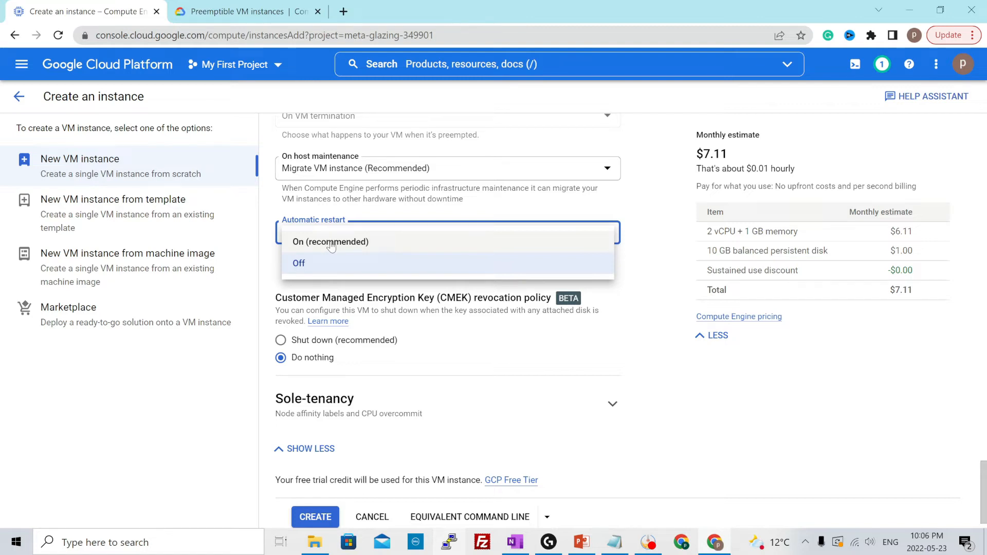
pyautogui.click(331, 243)
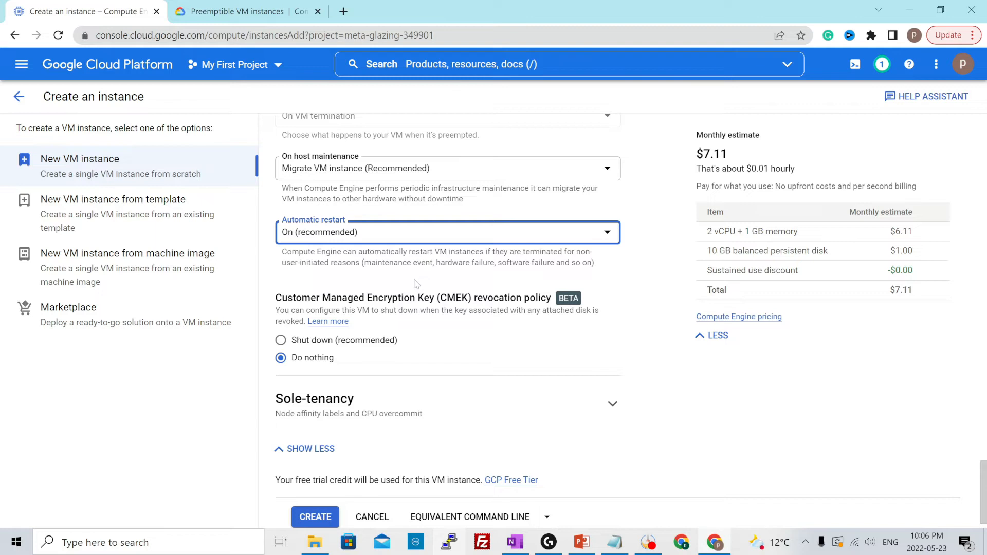
pyautogui.click(422, 240)
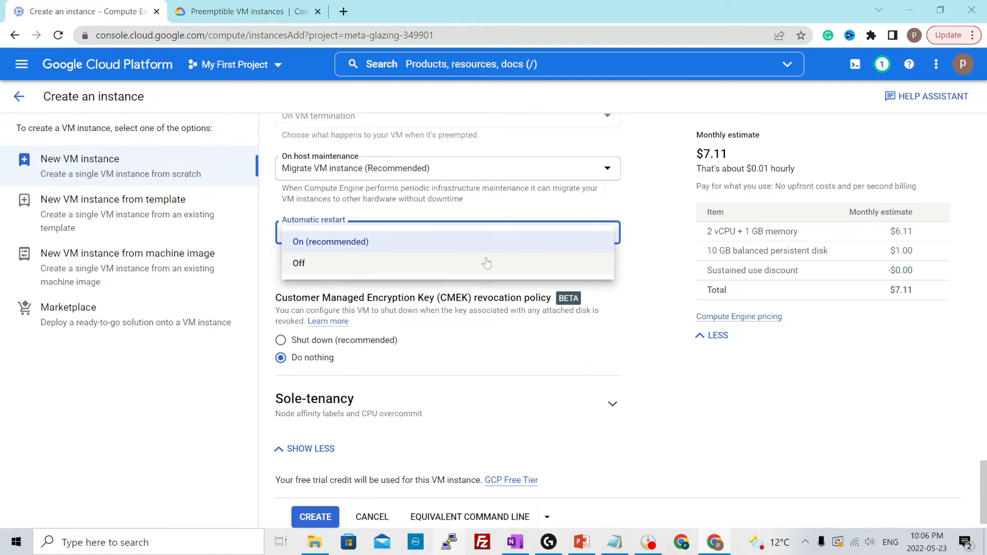
pyautogui.click(641, 269)
# Review the boot disk's advanced configuration, including its deletion rule and encryption options, and accept the existing selection
pyautogui.scroll(15, 497, 392)
pyautogui.scroll(10, 497, 392)
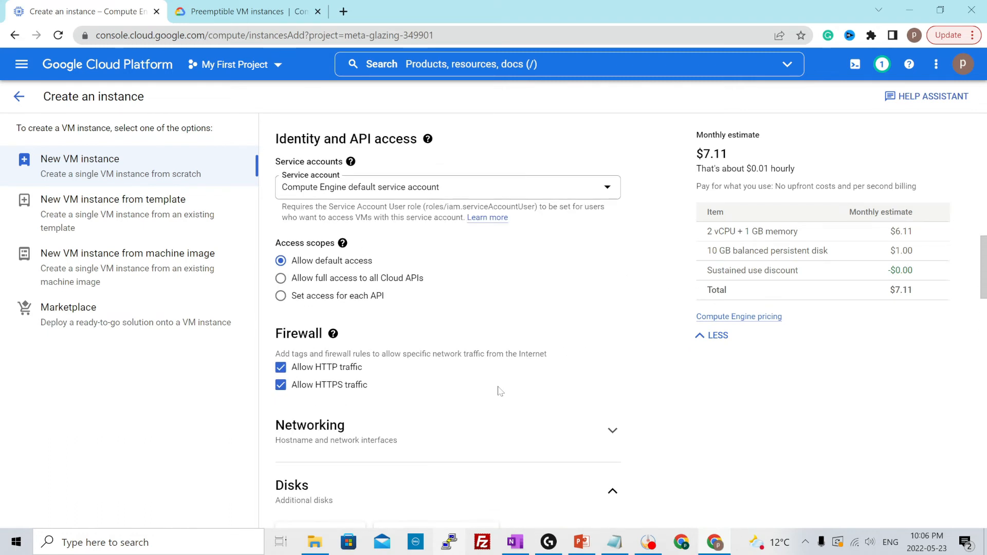
pyautogui.scroll(8, 498, 392)
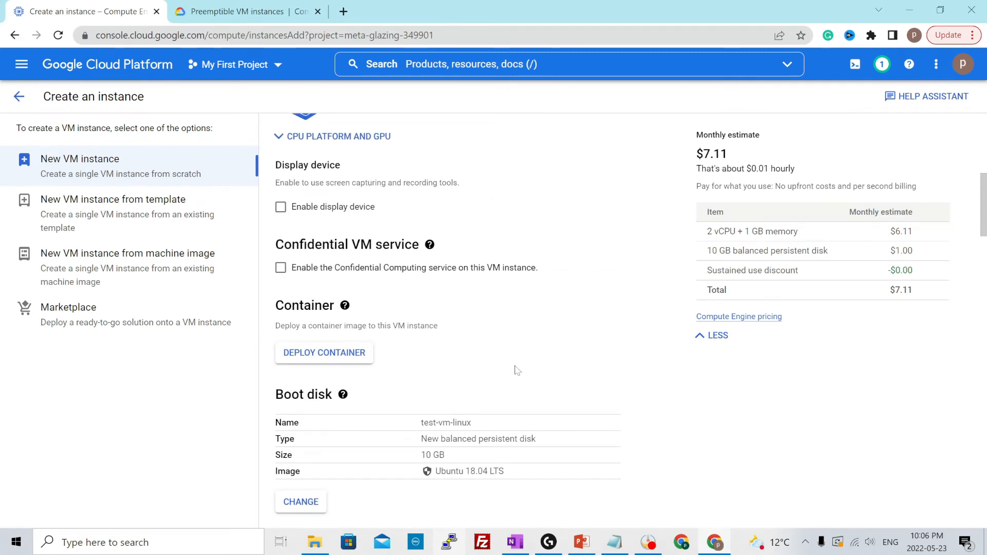
pyautogui.scroll(-3, 516, 370)
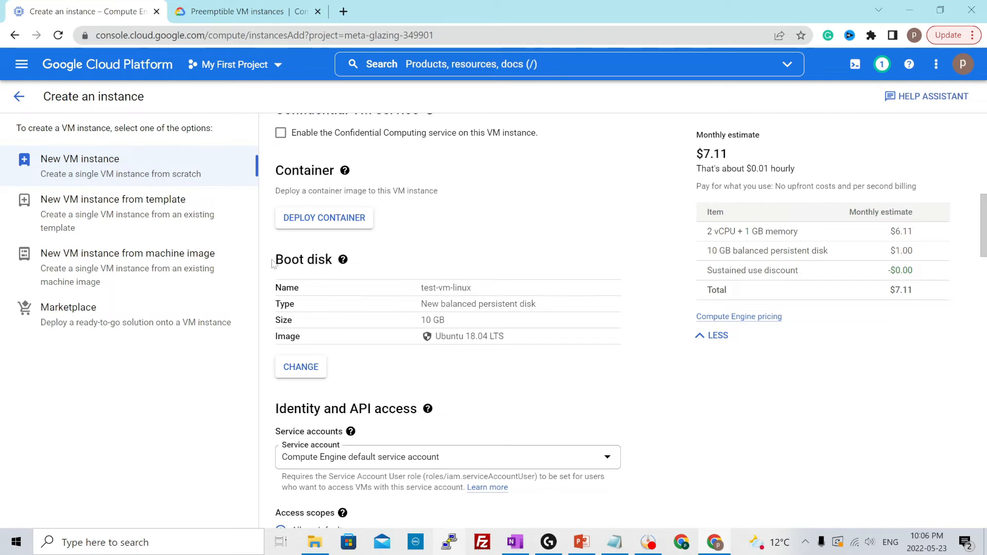
pyautogui.click(315, 367)
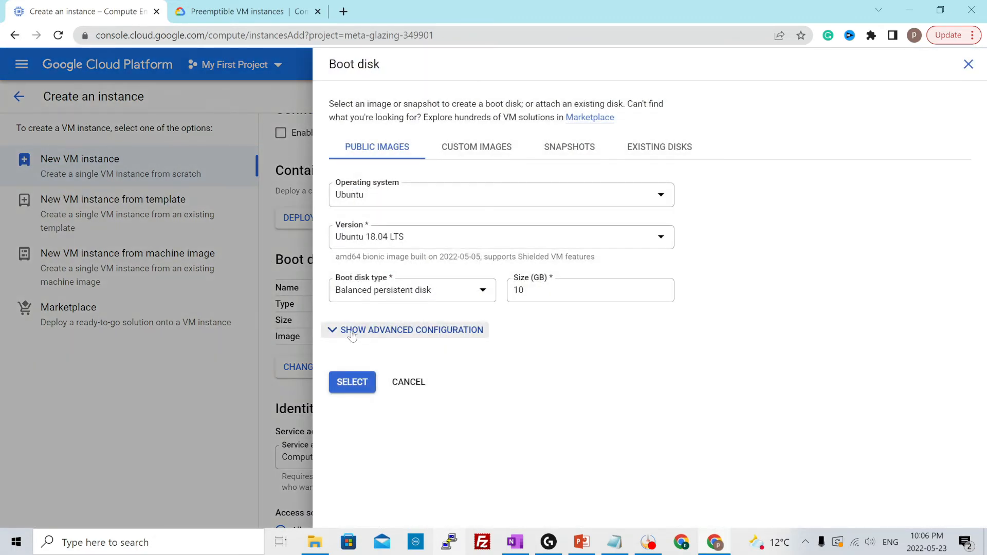
pyautogui.click(332, 330)
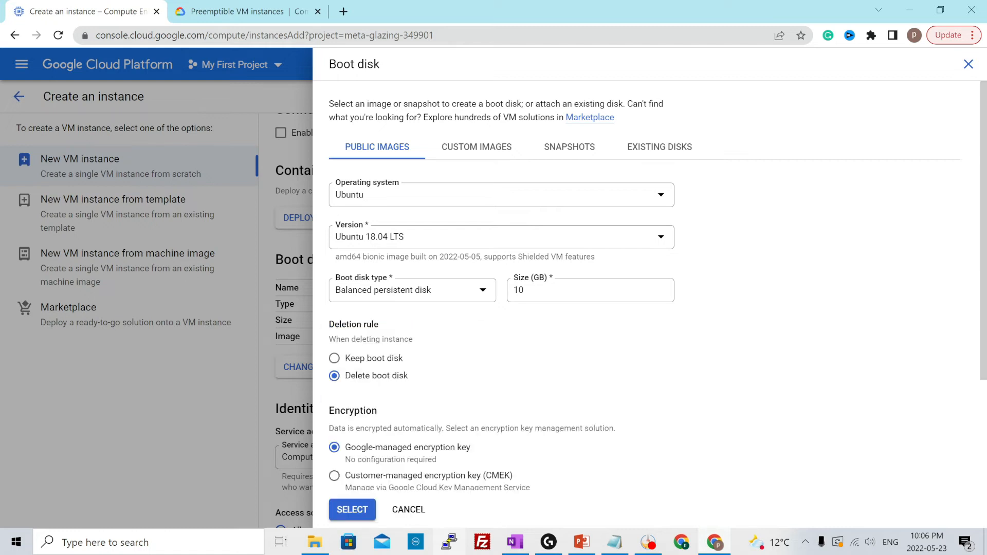
pyautogui.scroll(-5, 474, 343)
pyautogui.scroll(5, 490, 361)
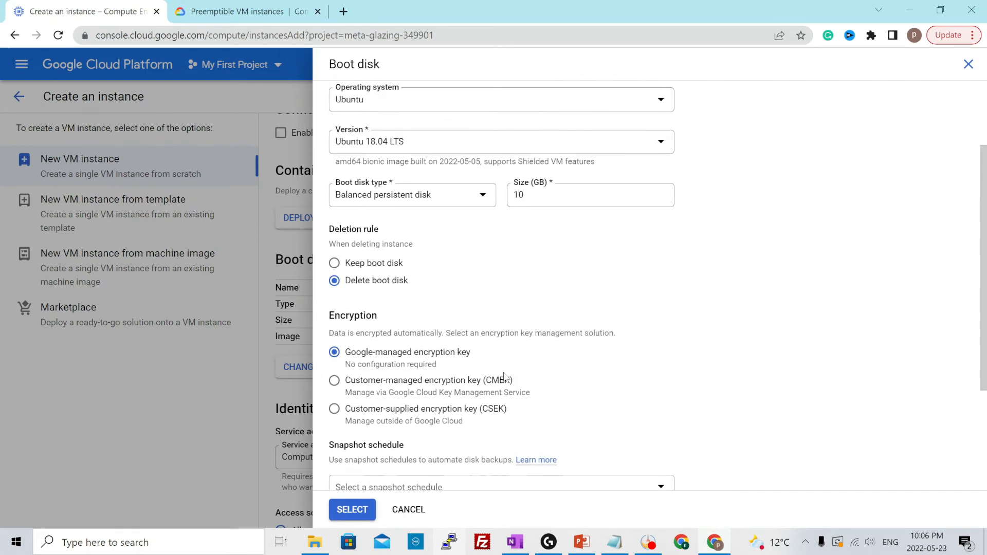
pyautogui.moveTo(327, 329); pyautogui.dragTo(392, 329)
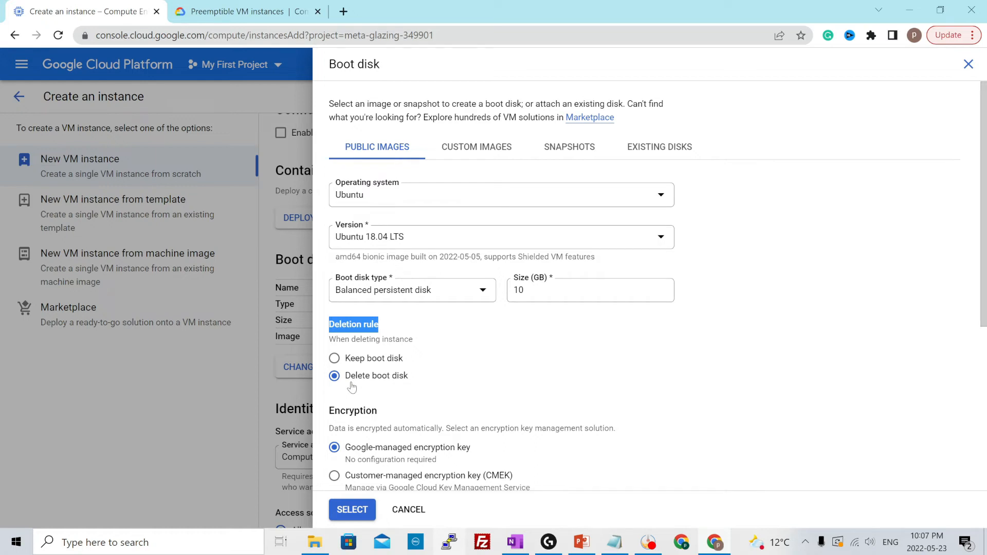
pyautogui.click(556, 384)
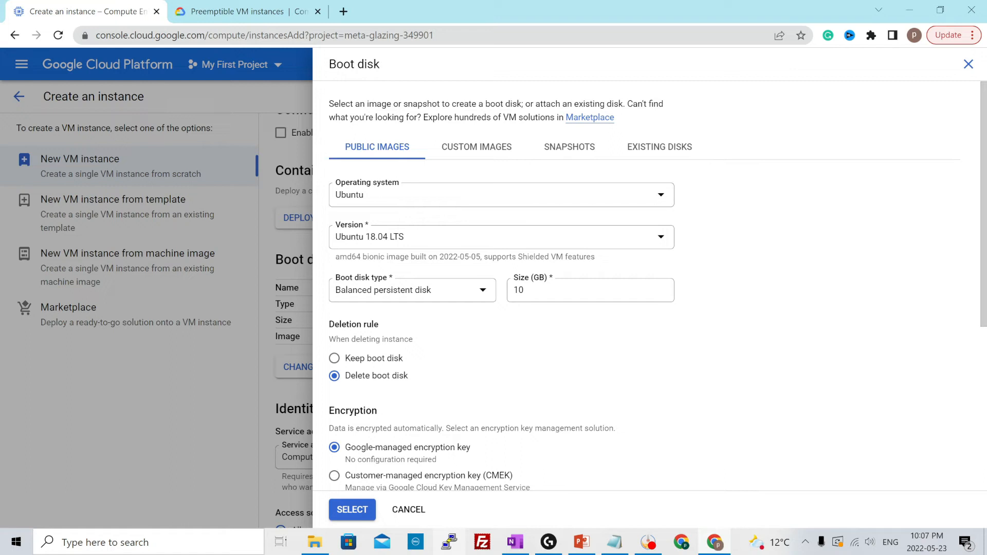
pyautogui.click(352, 509)
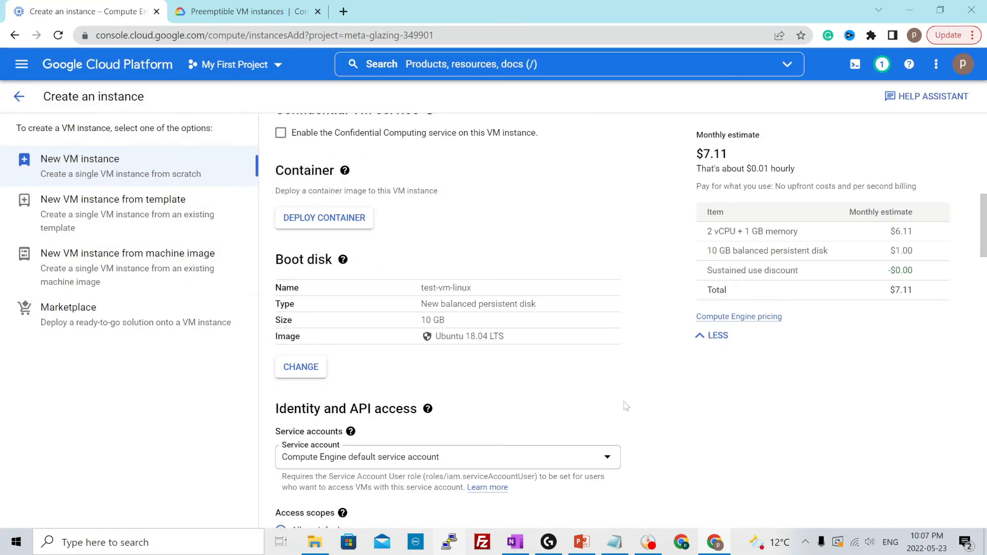
# Display the equivalent gcloud command line for the configured instance
pyautogui.scroll(-20, 621, 406)
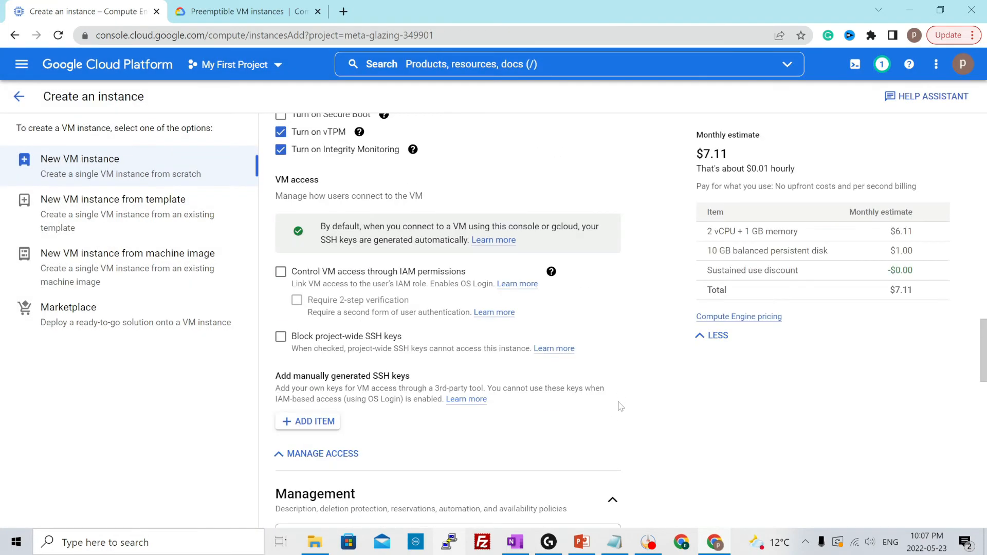
pyautogui.scroll(-10, 620, 407)
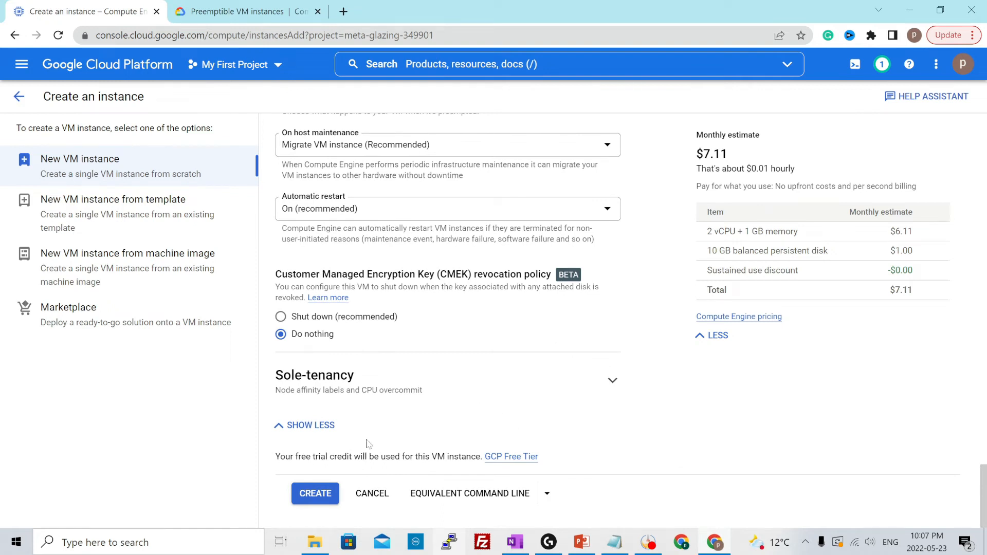
pyautogui.click(311, 495)
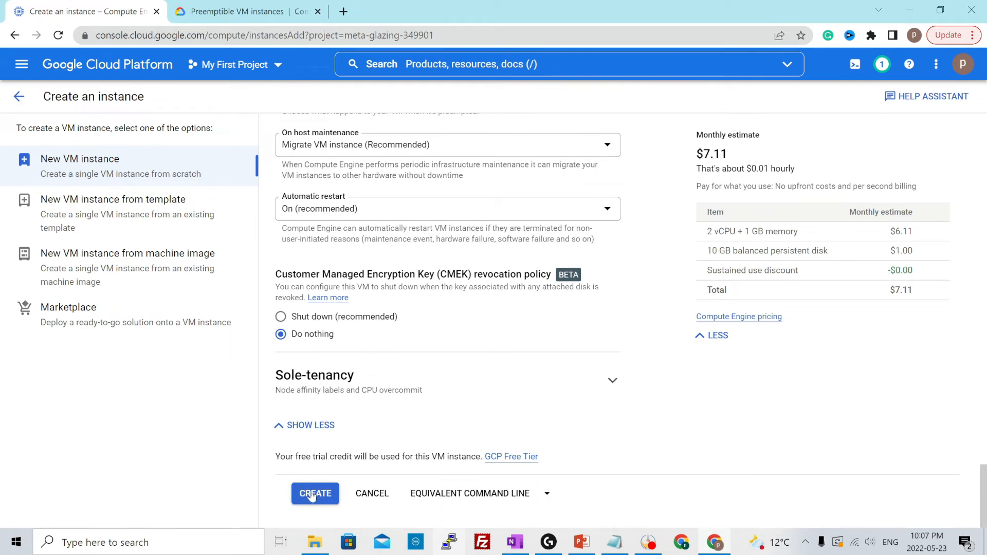
pyautogui.click(468, 498)
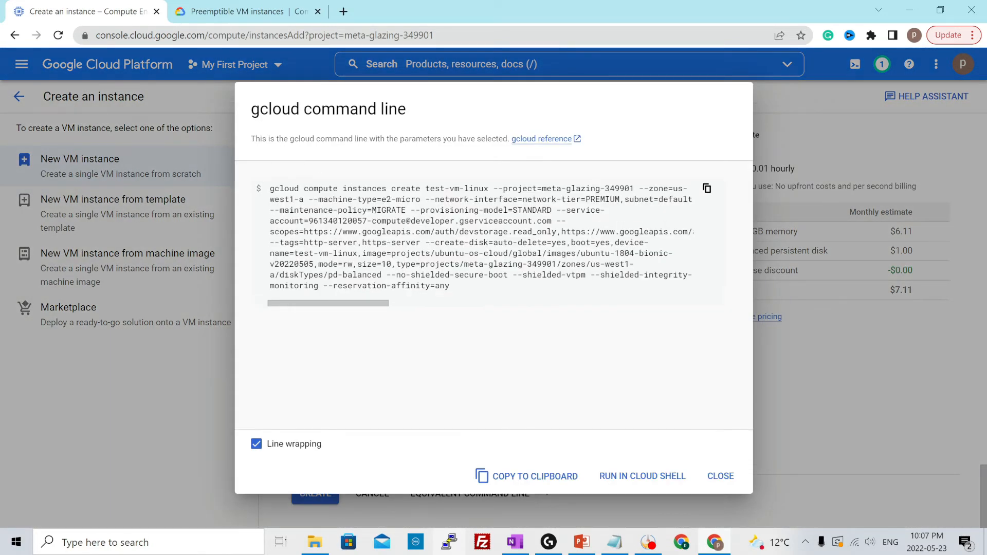
# Copy the full gcloud instance creation command and paste it into the empty Notepad document
pyautogui.click(481, 237)
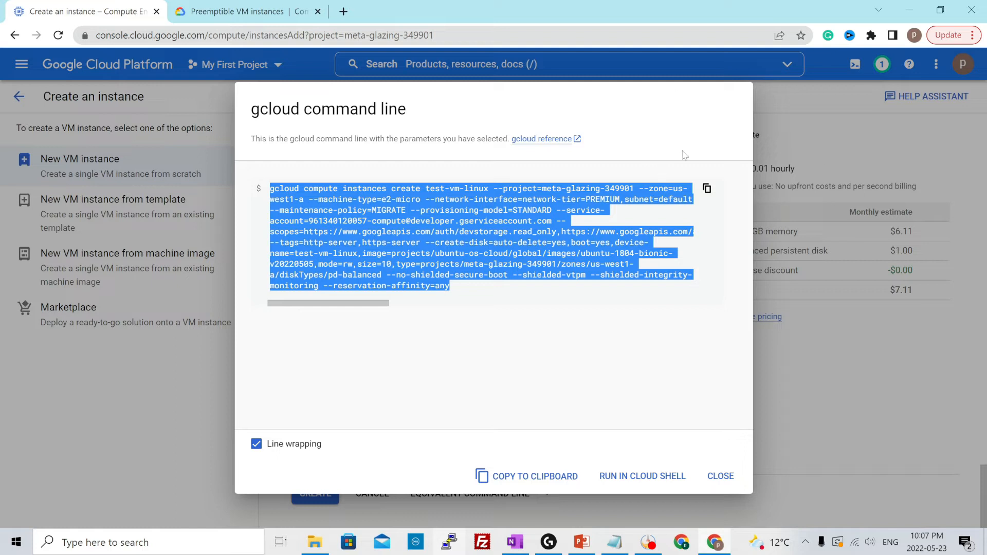
pyautogui.click(707, 190)
pyautogui.click(720, 476)
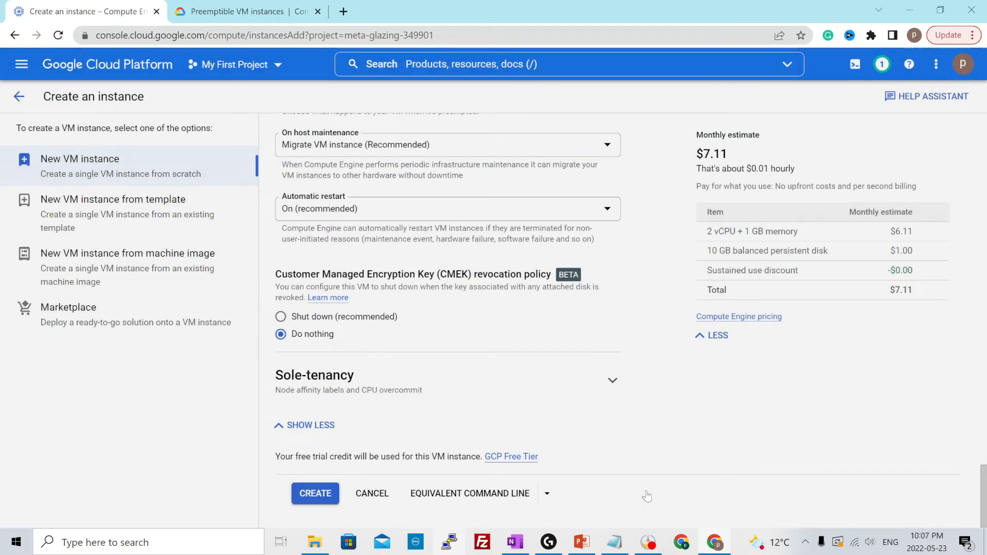
pyautogui.hotkey('alt', 'Tab')
pyautogui.hotkey('ctrl', 'v')
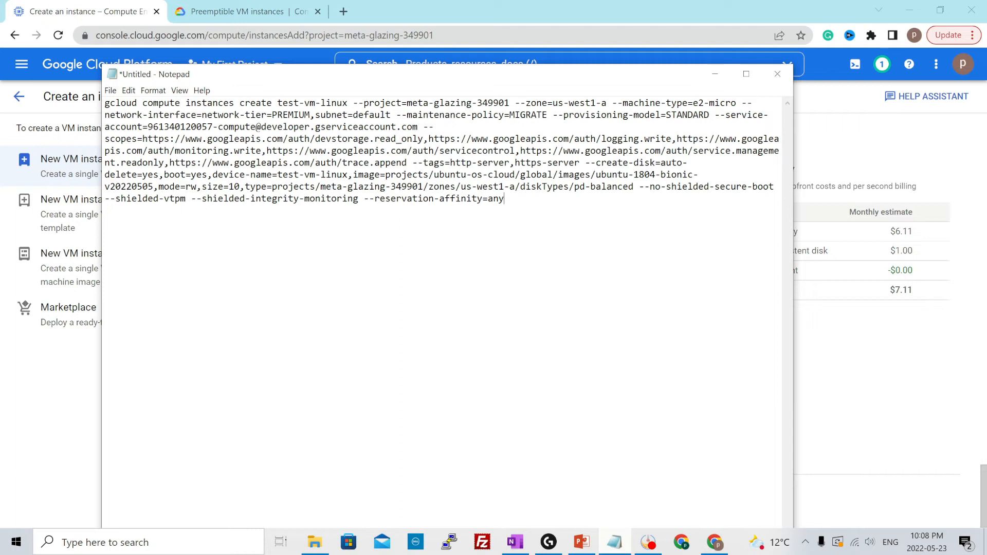
# Return to the Google Cloud console and create the test-vm-linux instance with the configured settings
pyautogui.hotkey('alt', 'Tab')
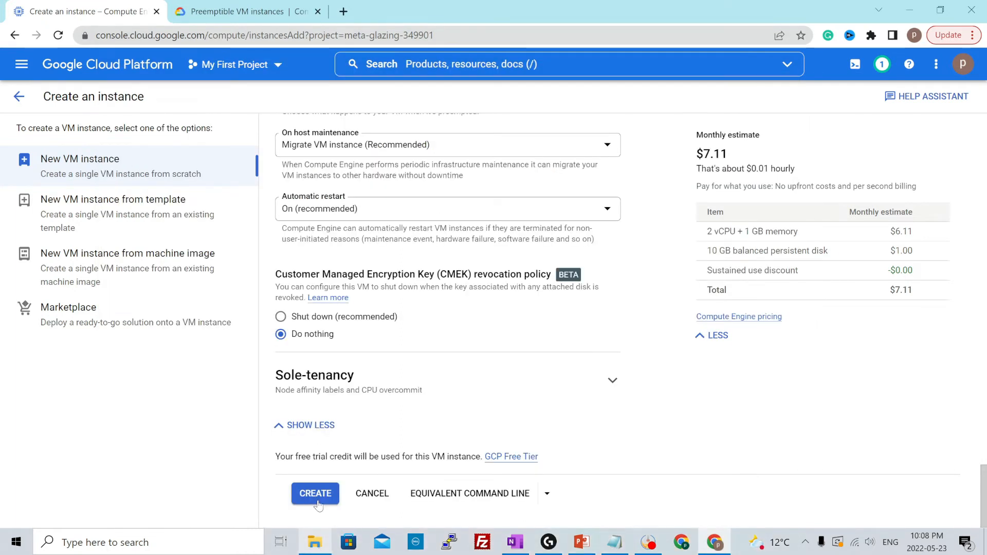
pyautogui.click(315, 501)
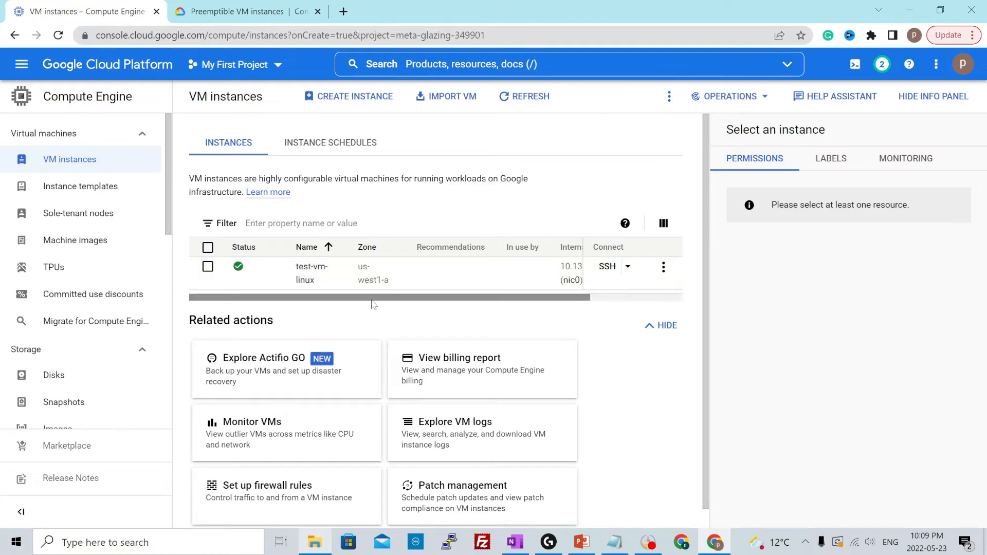
# Review the SSH connection options for test-vm-linux, open a browser SSH session to it and enlarge the terminal text
pyautogui.moveTo(373, 298); pyautogui.dragTo(475, 298)
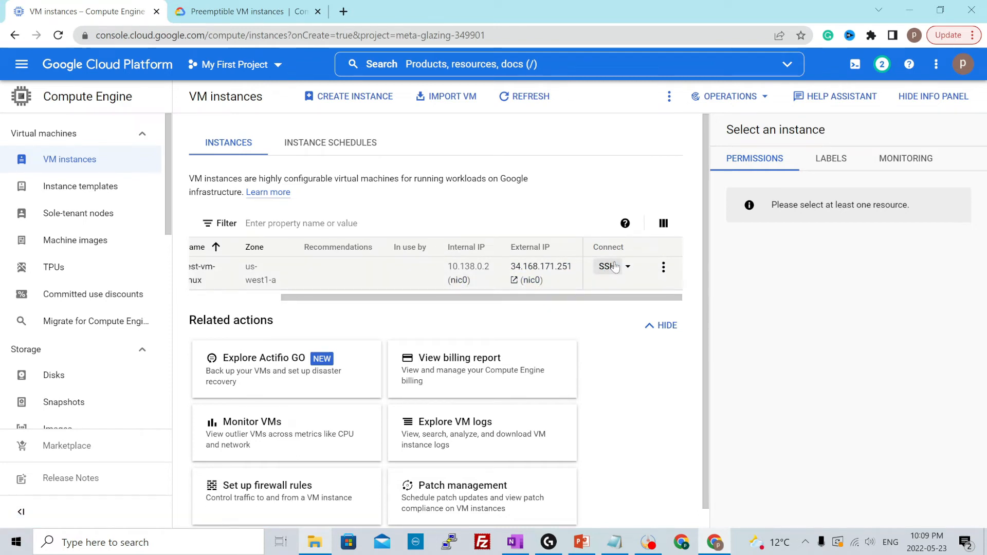
pyautogui.click(629, 267)
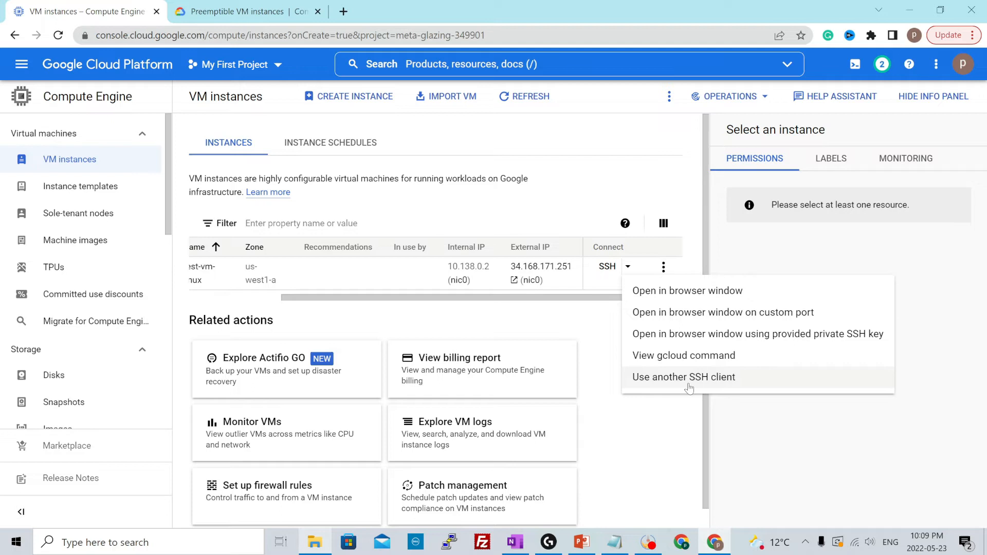
pyautogui.click(775, 442)
pyautogui.click(607, 266)
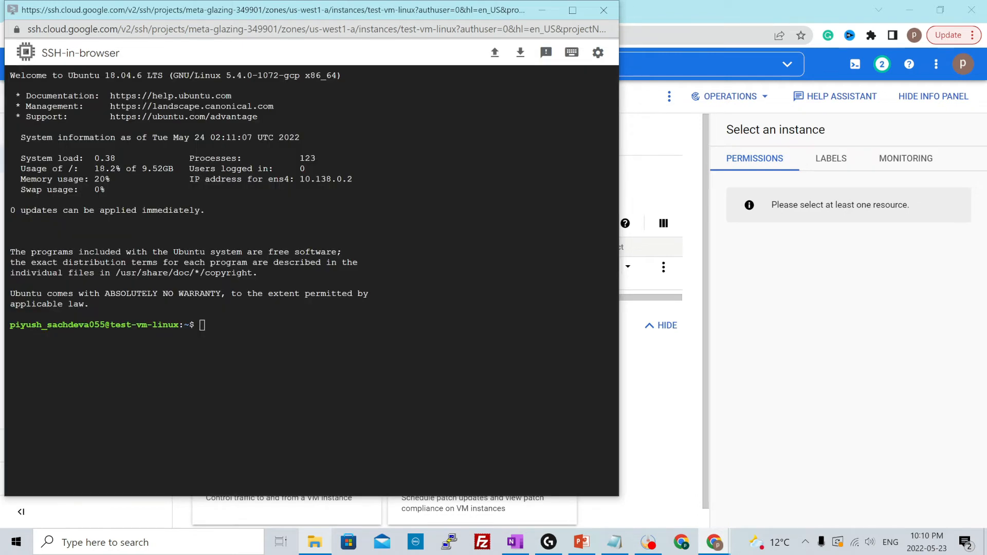
pyautogui.hotkey('ctrl', '-')
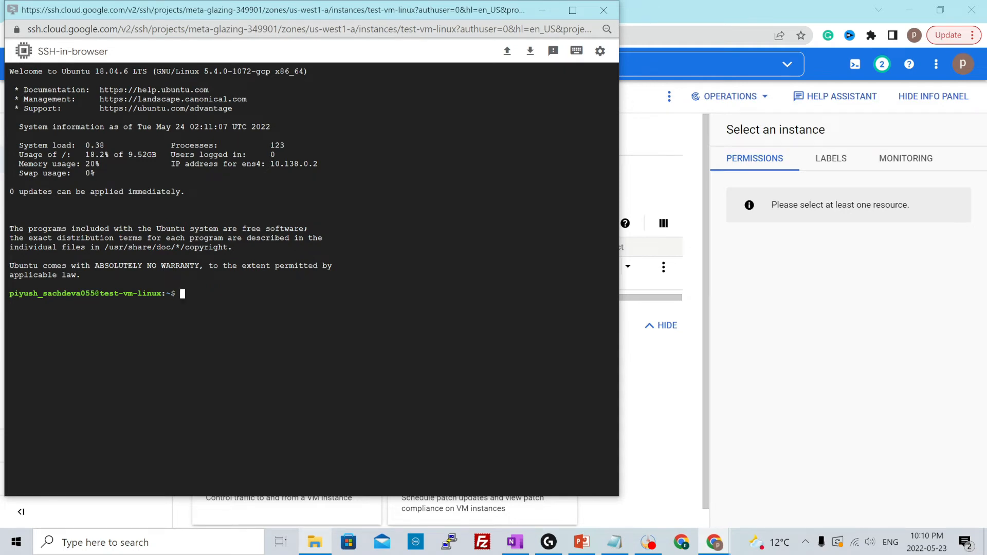
pyautogui.hotkey('ctrl', '+')
pyautogui.hotkey('ctrl', '+')
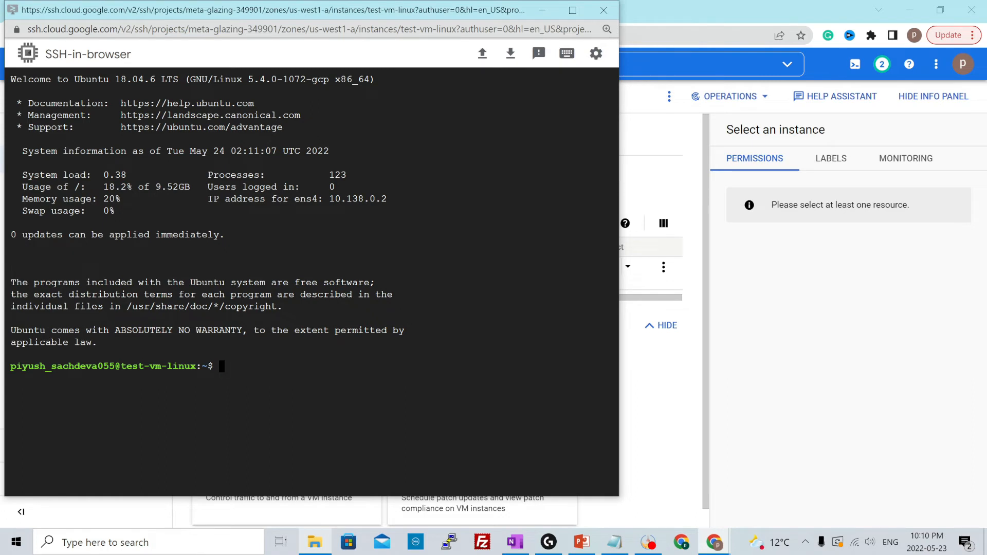
# Run hostname -i in the SSH session and compare the address with the instance's internal IP in the VM list
pyautogui.write('hostname -i')
pyautogui.press('Return')
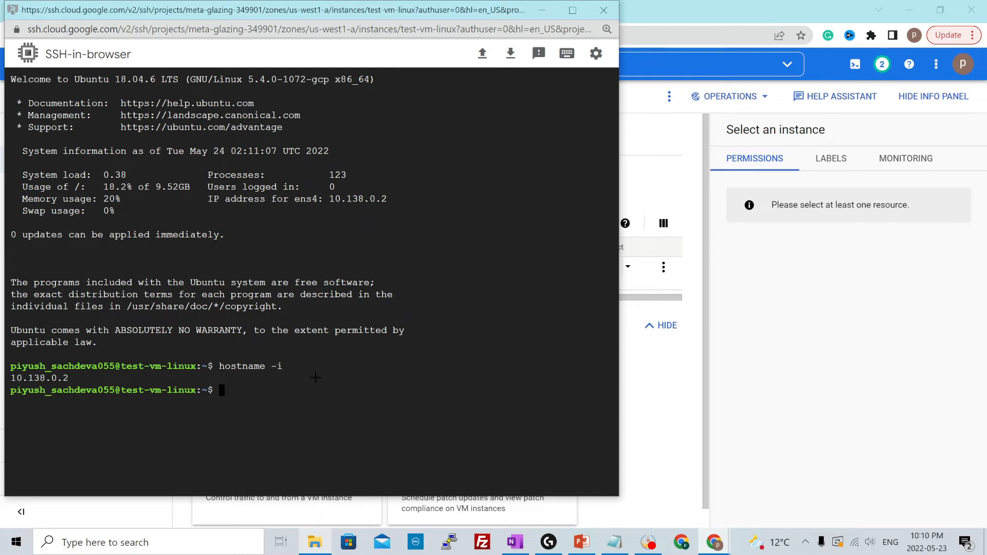
pyautogui.hotkey('alt', 'Tab')
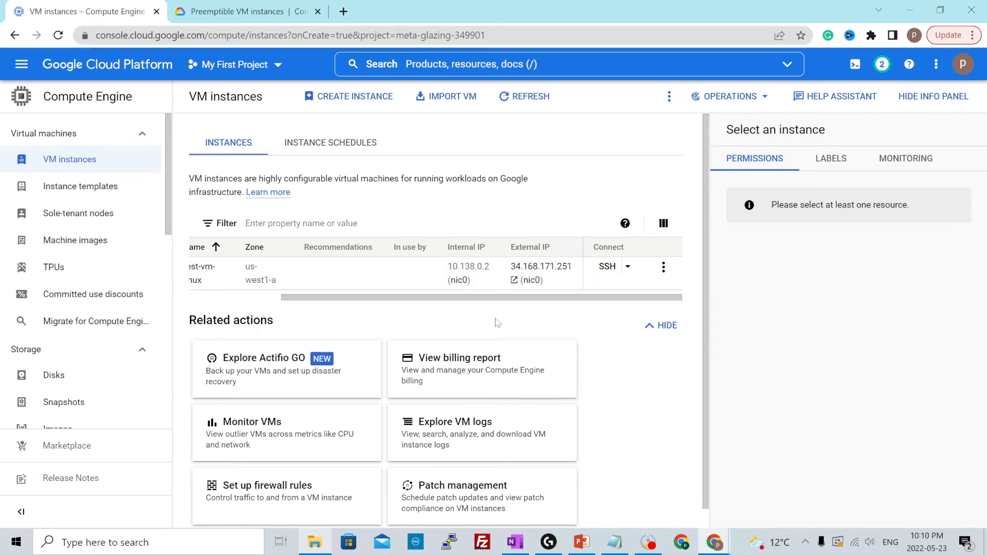
pyautogui.hotkey('alt', 'Tab')
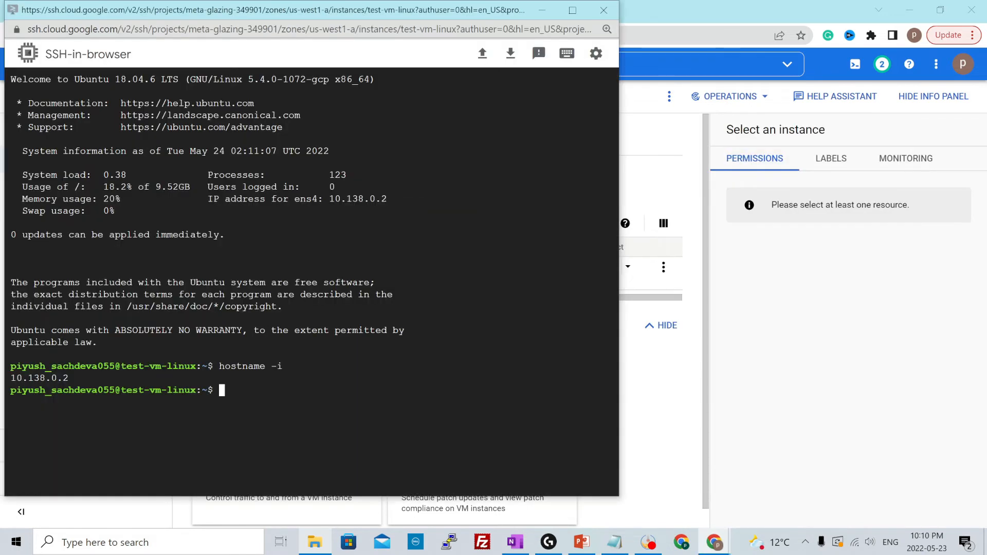
# Display the gcloud SSH command for test-vm-linux, copy it, and examine its zone, instance and project arguments
pyautogui.hotkey('alt', 'Tab')
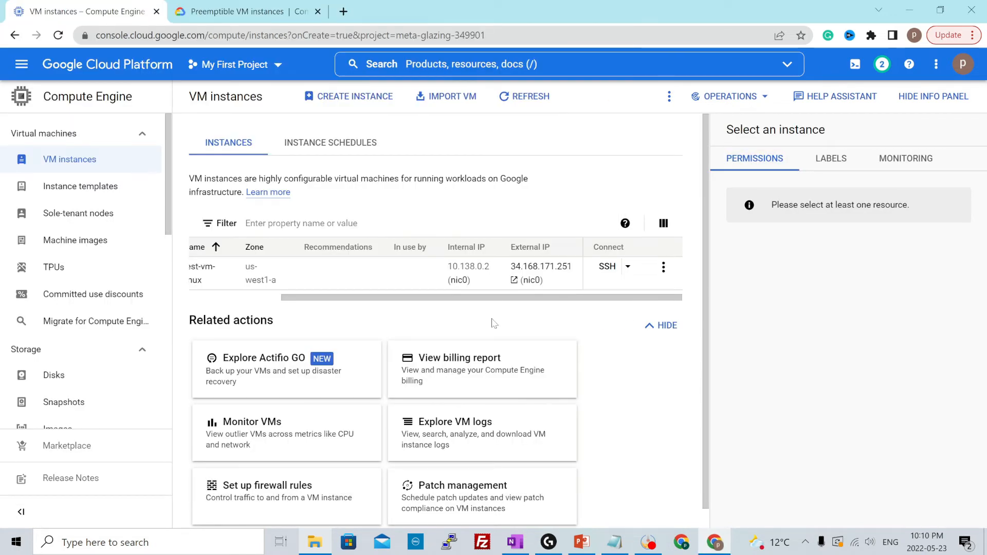
pyautogui.click(628, 267)
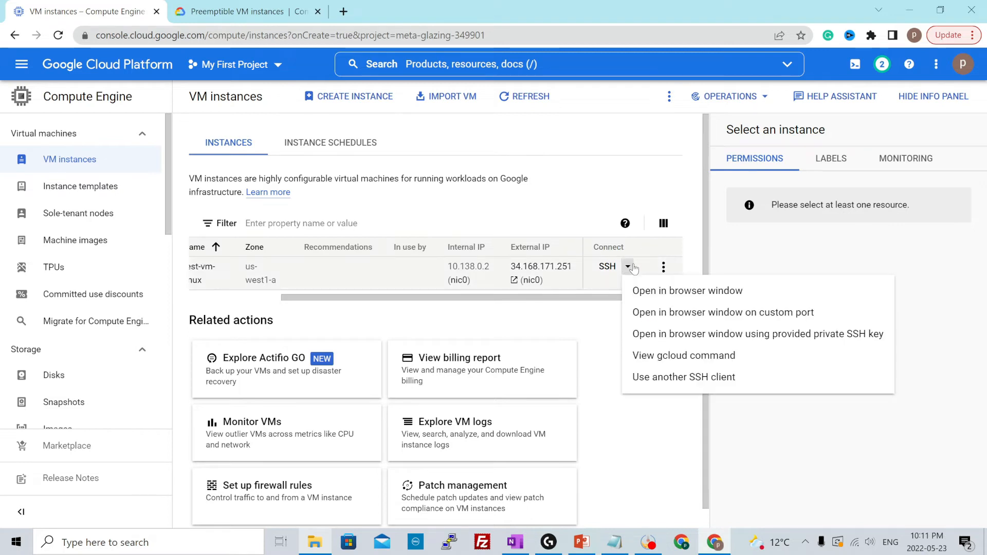
pyautogui.click(646, 358)
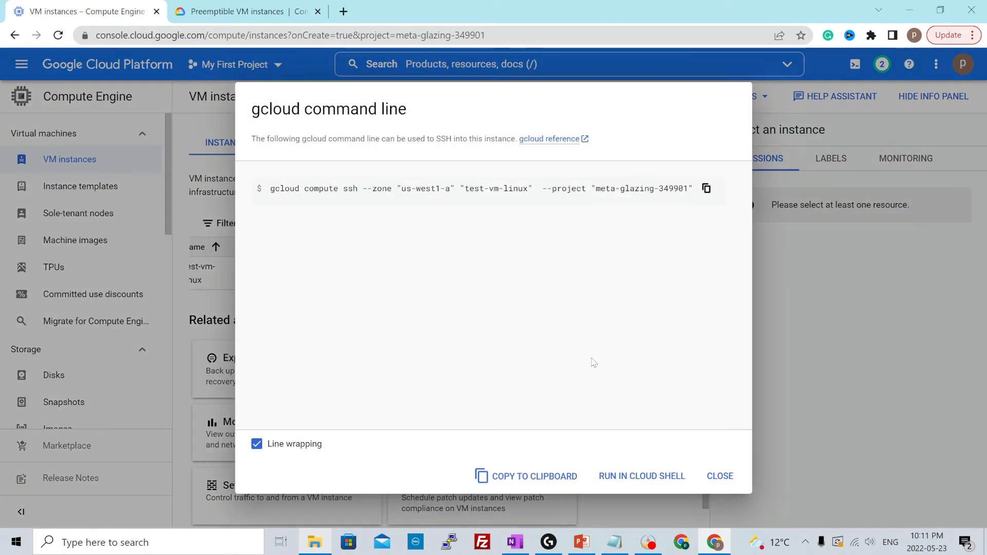
pyautogui.click(705, 189)
pyautogui.tripleClick(335, 188)
pyautogui.click(356, 196)
pyautogui.moveTo(363, 188); pyautogui.dragTo(695, 191)
pyautogui.click(533, 208)
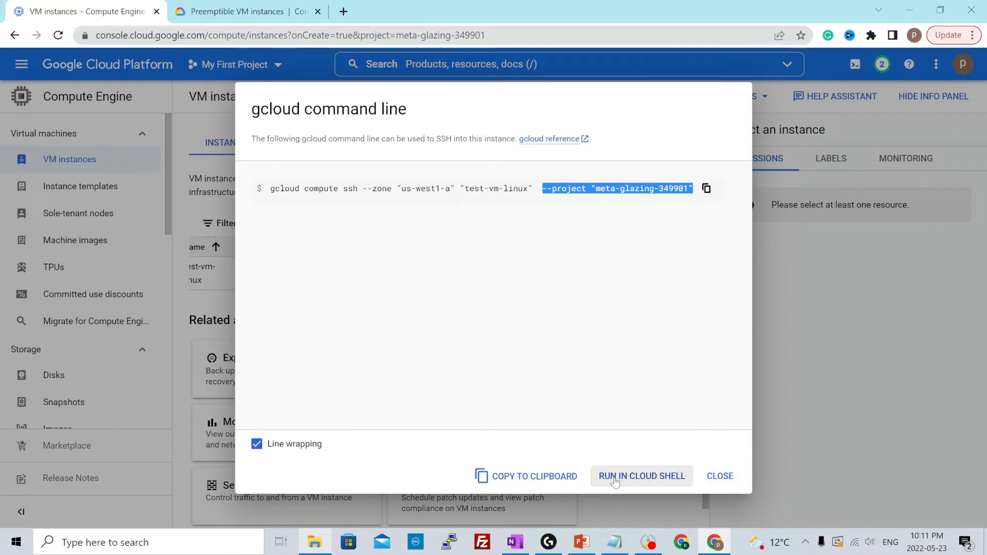
pyautogui.click(720, 476)
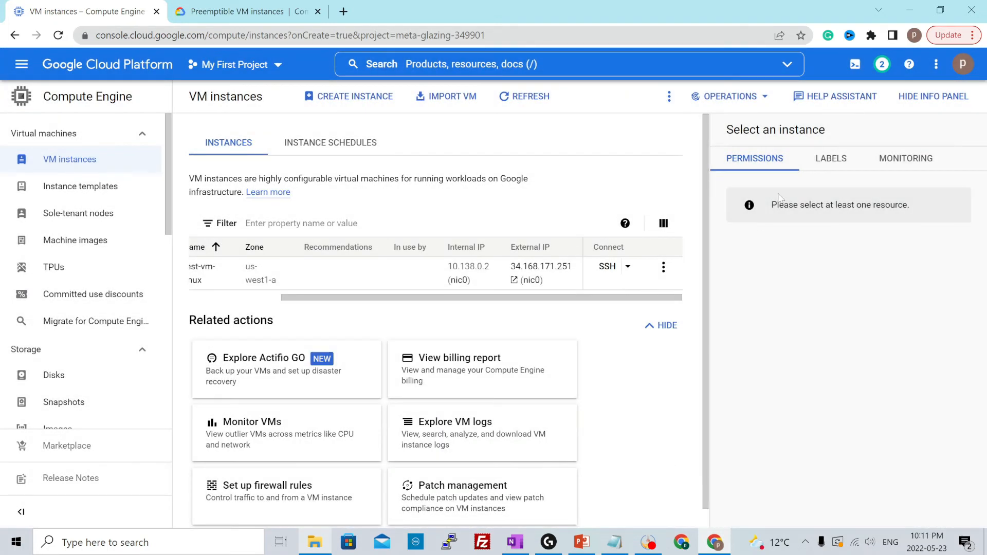
# Activate Cloud Shell with a taller terminal, run the copied gcloud compute ssh command and authorize the credential request
pyautogui.click(847, 71)
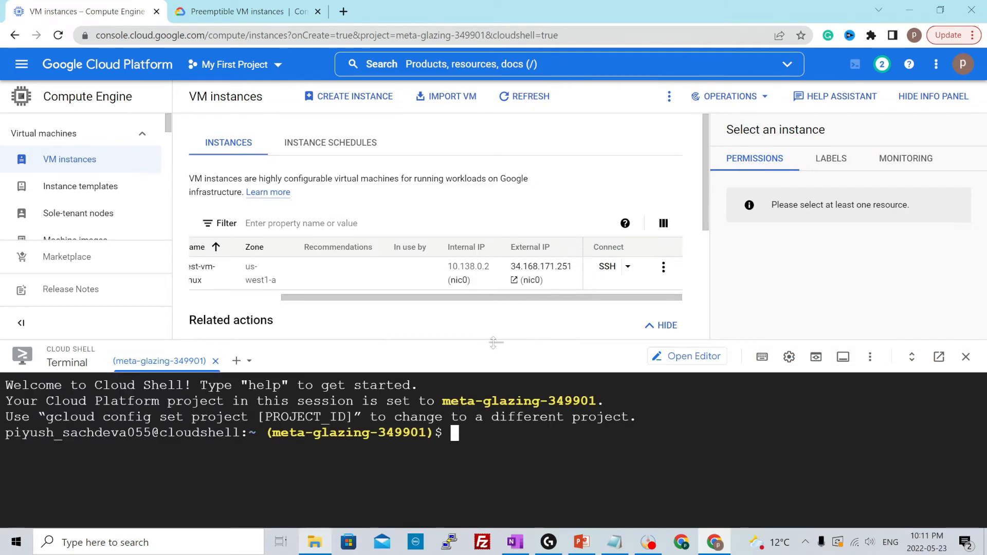
pyautogui.moveTo(492, 343); pyautogui.dragTo(487, 280)
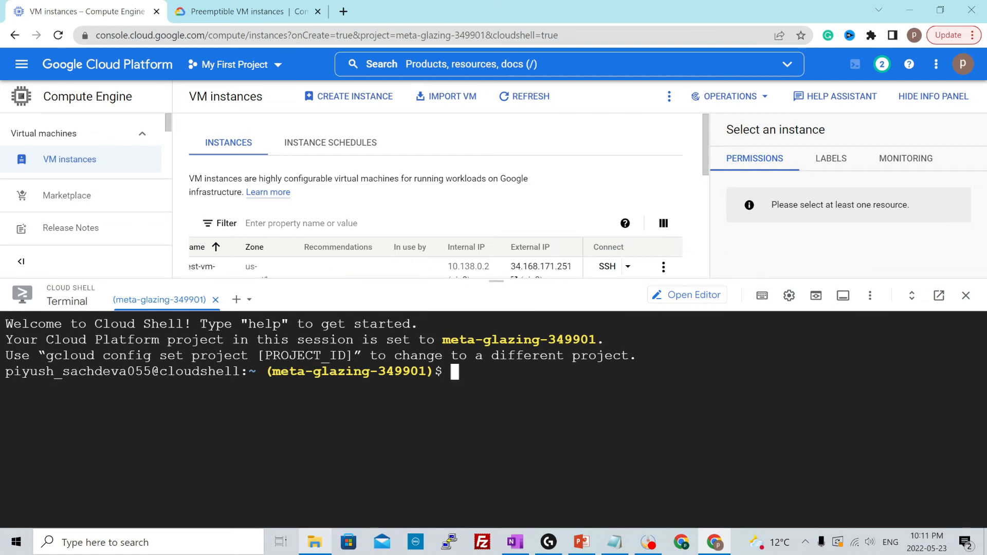
pyautogui.hotkey('ctrl', 'v')
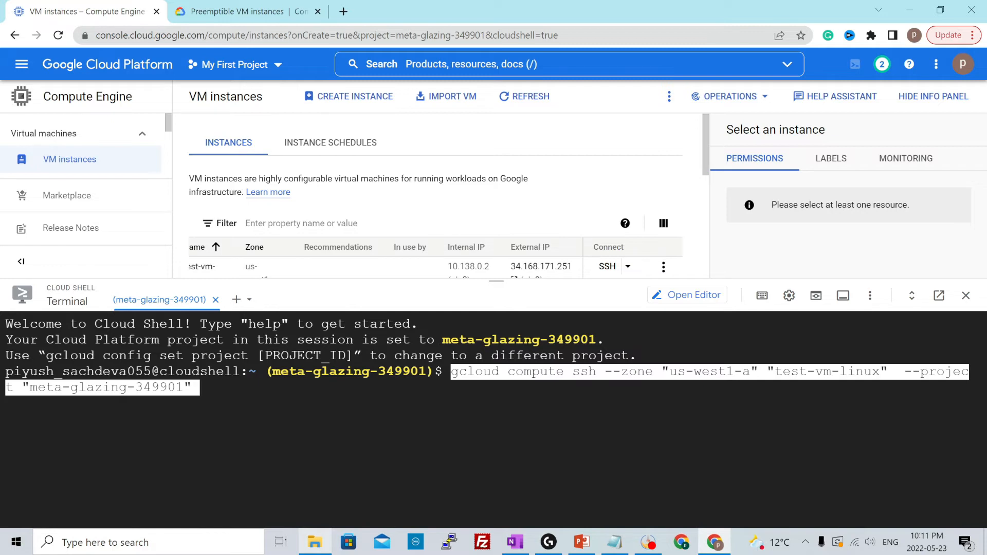
pyautogui.press('Return')
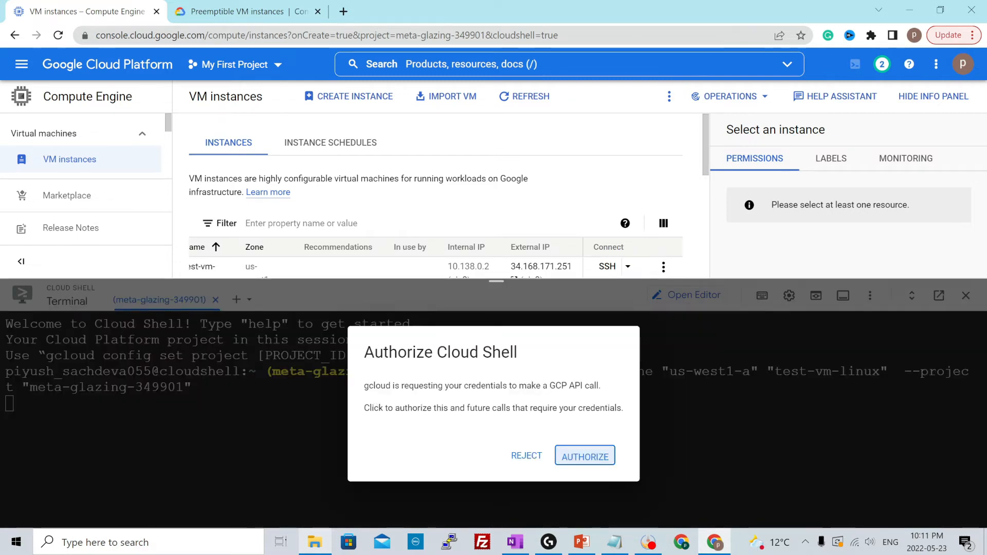
pyautogui.click(584, 458)
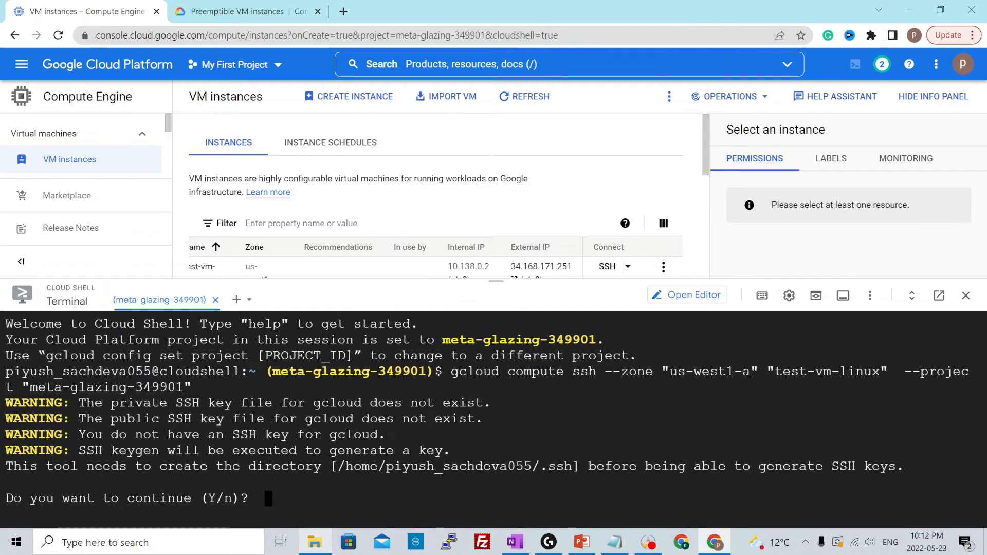
# Agree to create the .ssh directory and generate the SSH key pair with an empty passphrase to connect to the VM
pyautogui.write('y')
pyautogui.press('Return')
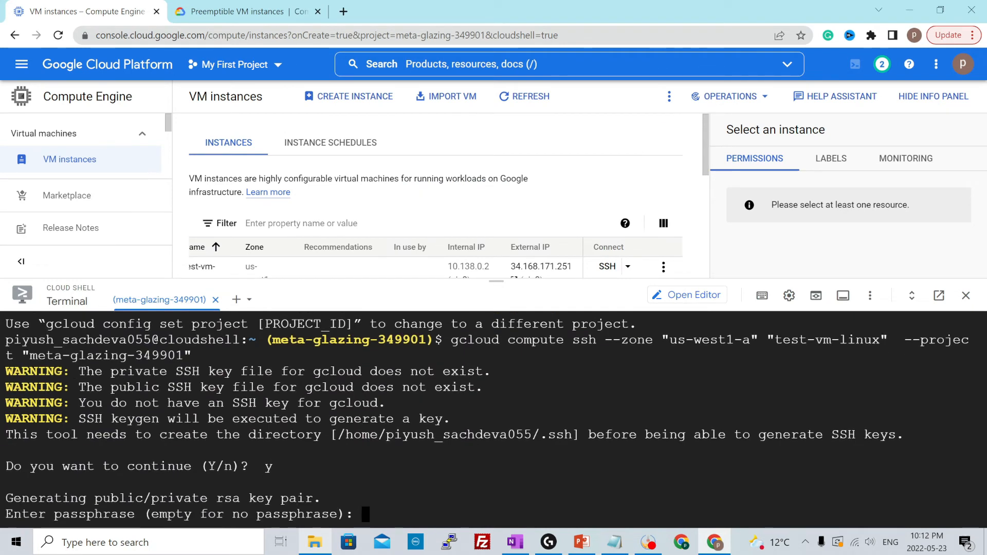
pyautogui.press('Return')
pyautogui.press('Return')
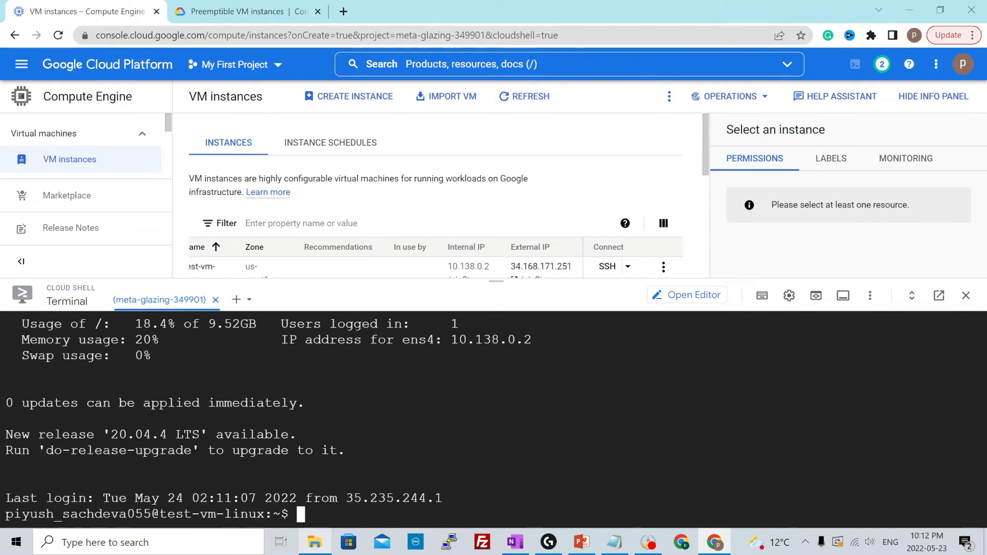
# Run hostname -i in the Cloud Shell connection and examine the VM's internal address
pyautogui.write('host')
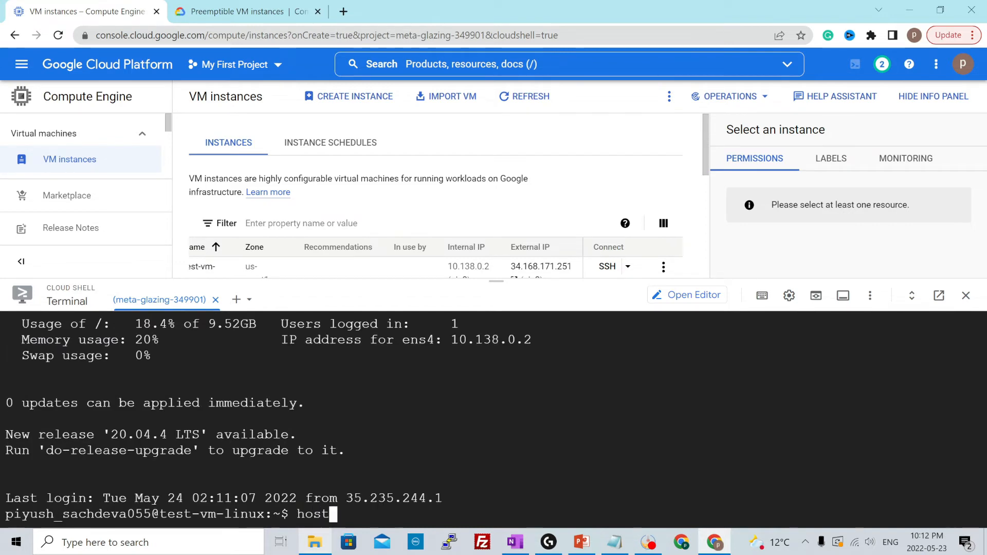
pyautogui.write('name -i')
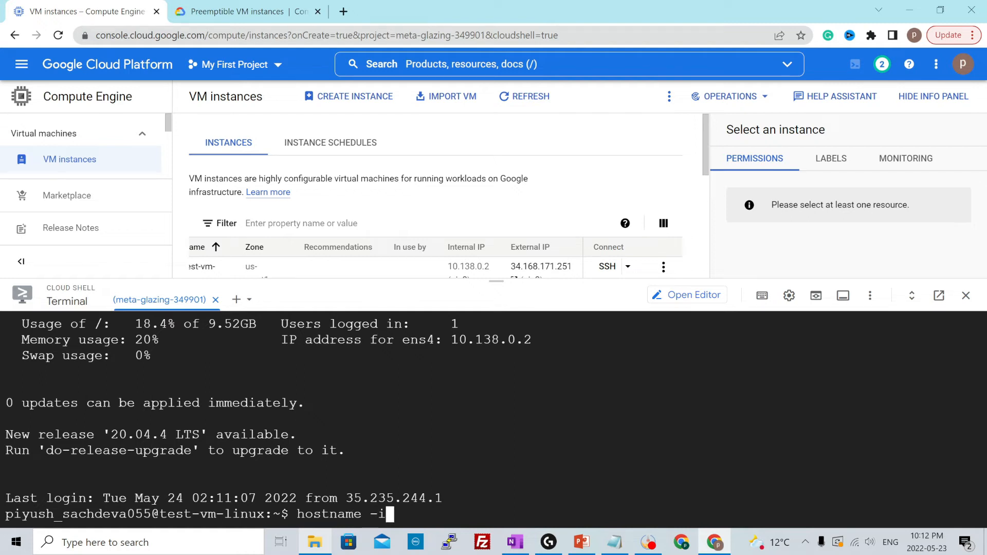
pyautogui.press('Return')
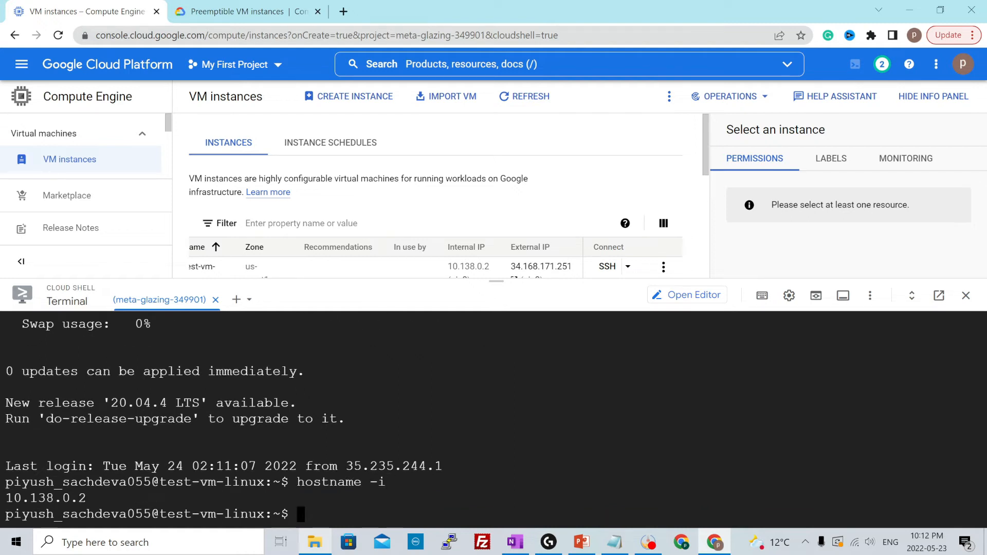
pyautogui.moveTo(94, 497); pyautogui.dragTo(6, 497)
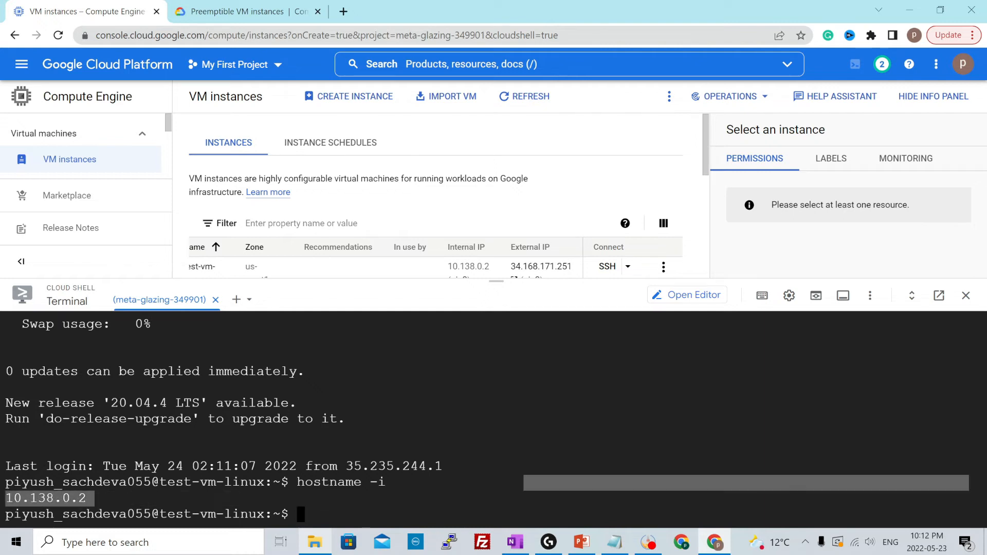
pyautogui.click(523, 484)
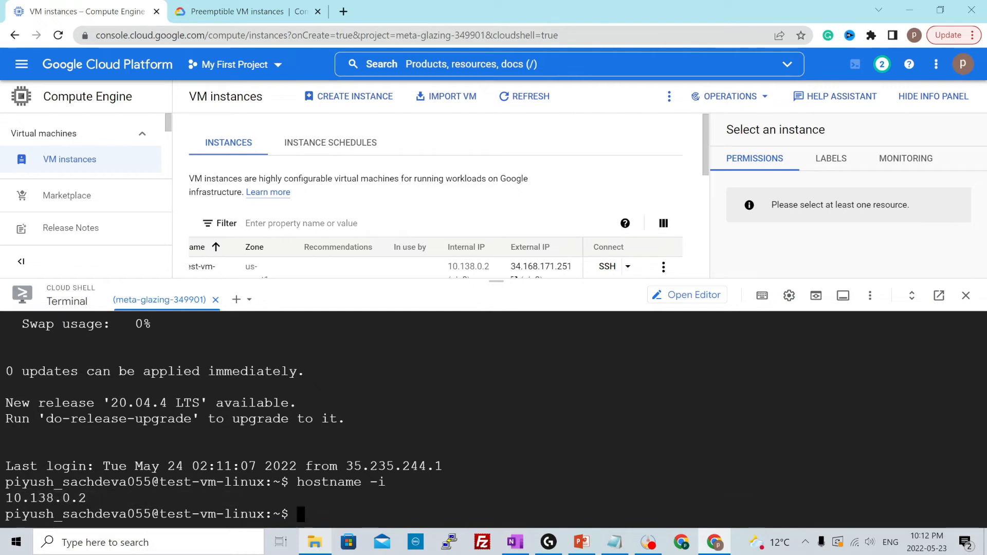
# Exit the VM's SSH session, expand the Cloud Shell terminal to nearly full height and clear it
pyautogui.write('exit')
pyautogui.press('Return')
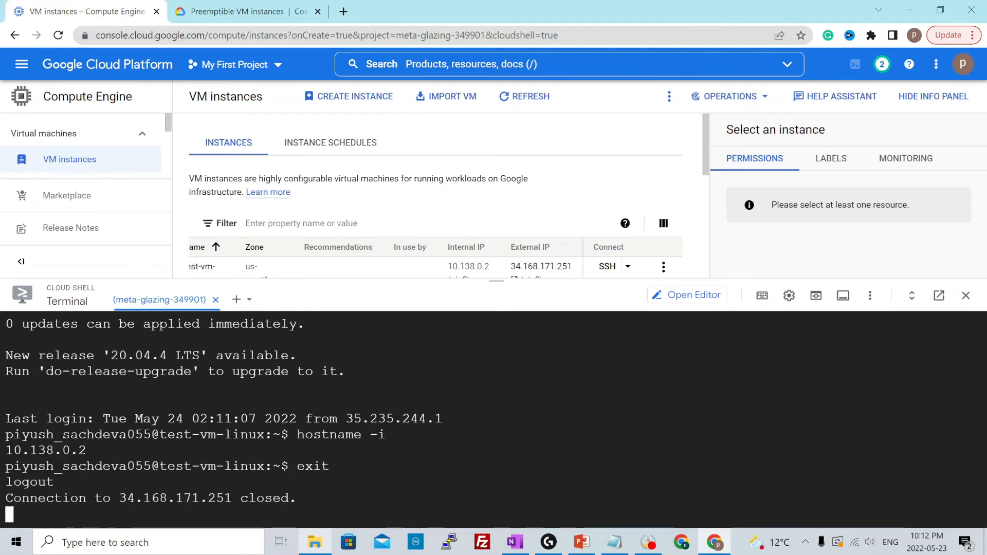
pyautogui.moveTo(494, 280); pyautogui.dragTo(455, 129)
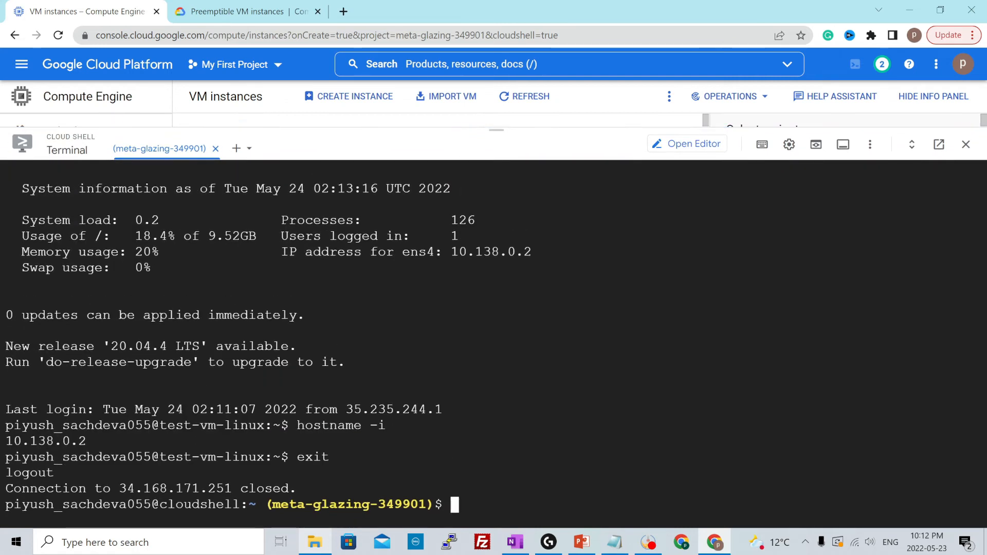
pyautogui.write('clear')
pyautogui.press('Return')
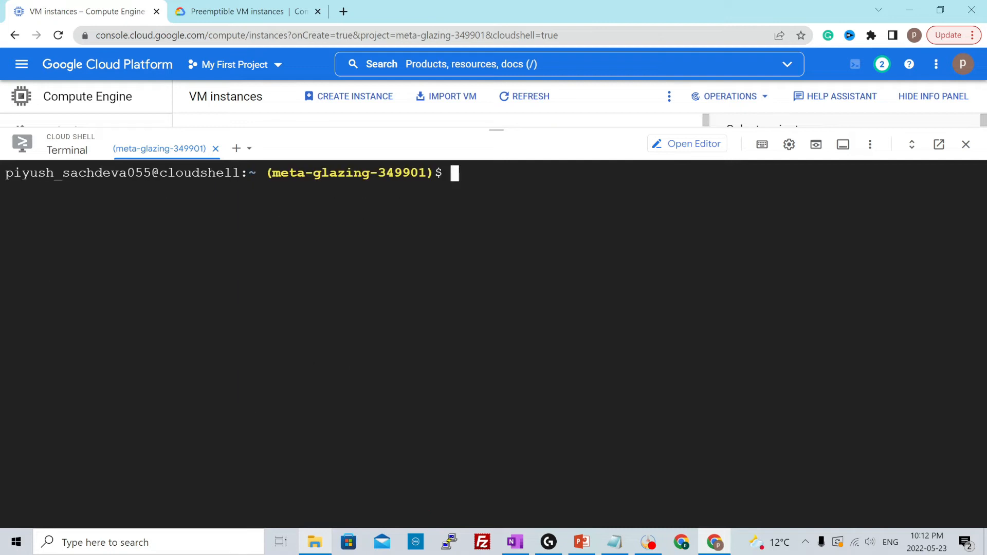
# In the Notepad copy of the gcloud creation command, change the instance name to test-vm2-linux
pyautogui.hotkey('alt', 'Tab')
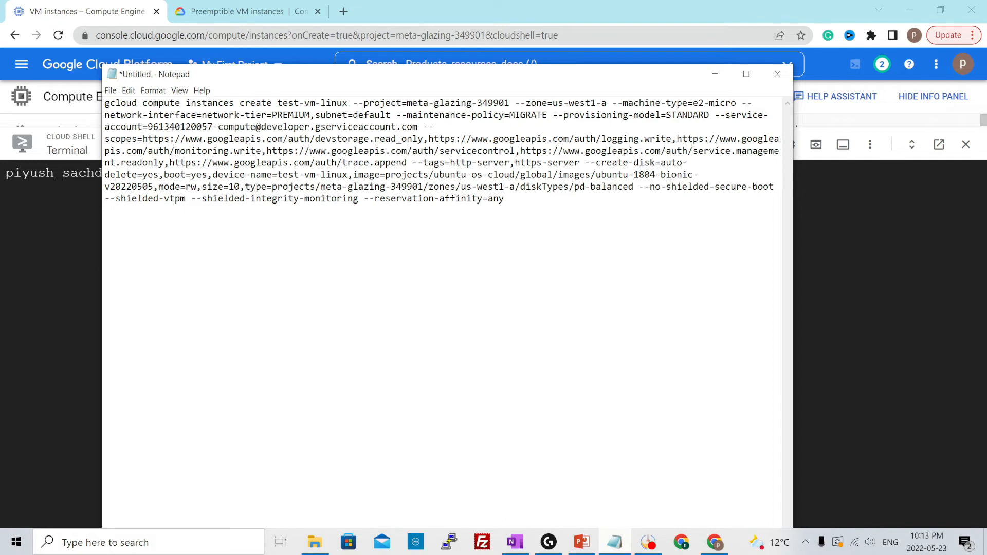
pyautogui.write('2')
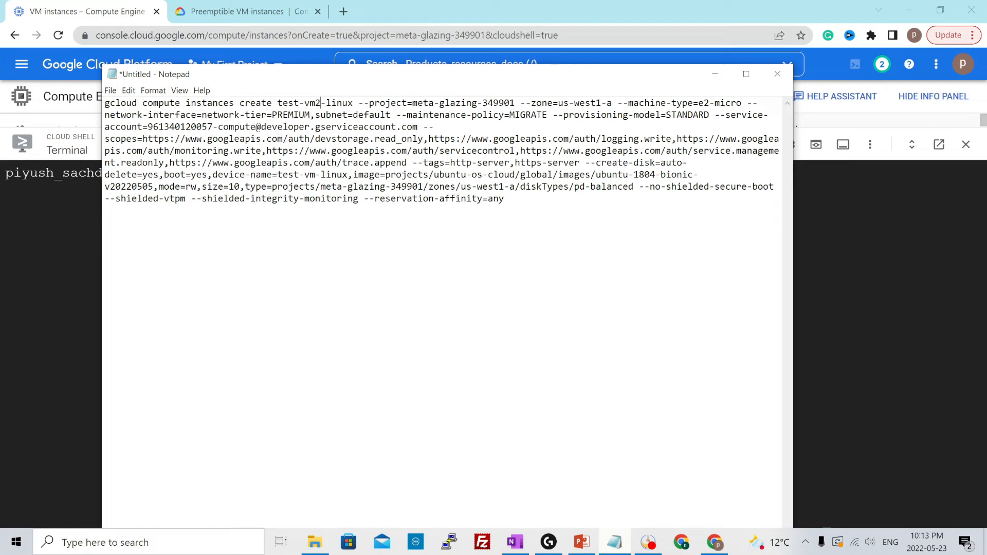
# In the Notepad creation command, remove the --service-account option and change the boot disk's device-name to test-vm2-linux
pyautogui.moveTo(418, 126); pyautogui.dragTo(715, 114)
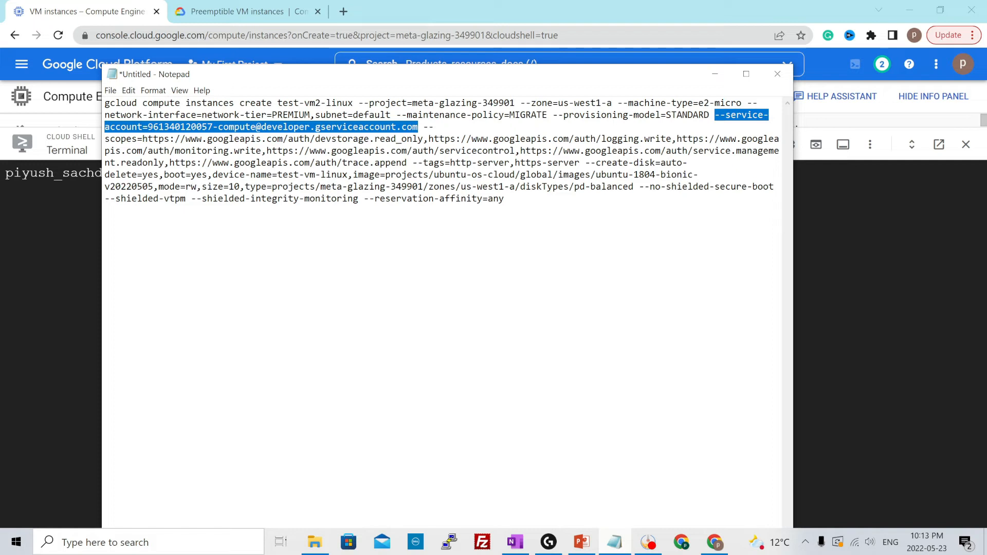
pyautogui.press('Delete')
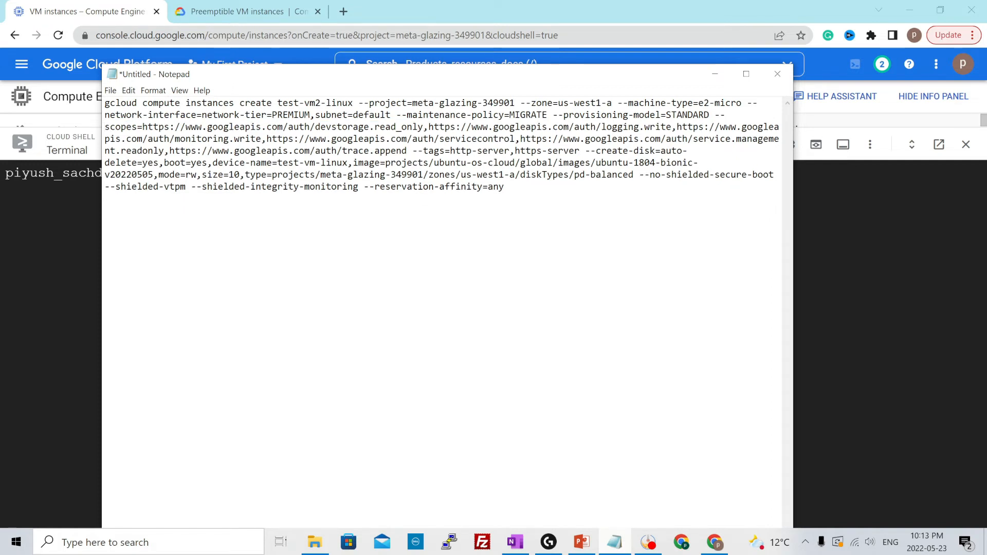
pyautogui.write('2')
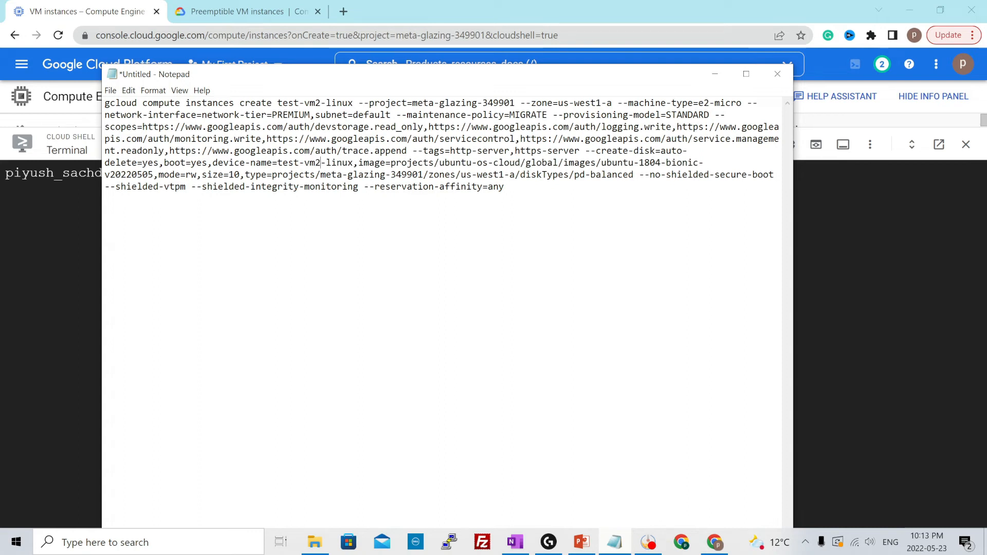
pyautogui.hotkey('ctrl', '+')
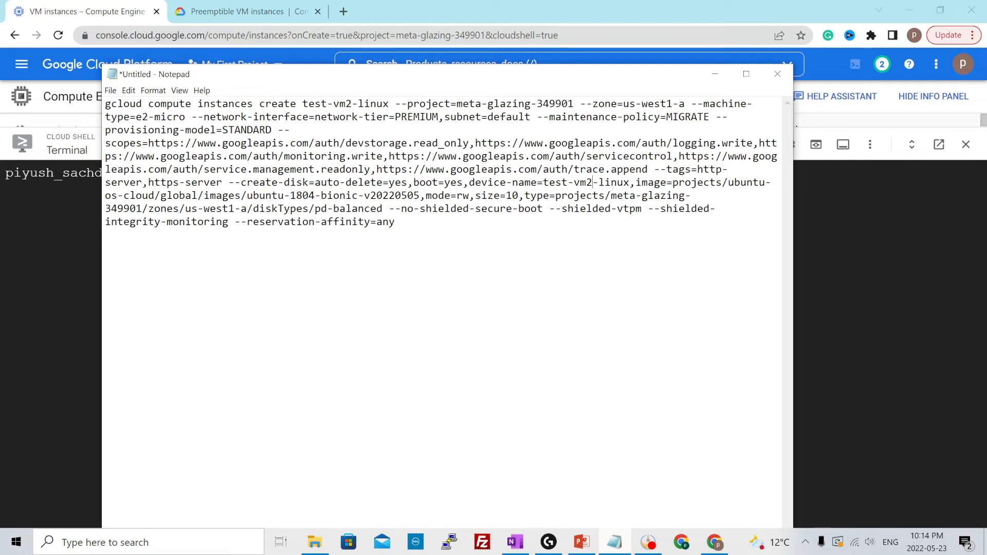
# Copy the whole edited gcloud command from Notepad and run it in Cloud Shell to create test-vm2-linux
pyautogui.click(395, 222)
pyautogui.hotkey('ctrl', 'a')
pyautogui.hotkey('ctrl', 'c')
pyautogui.hotkey('alt', 'Tab')
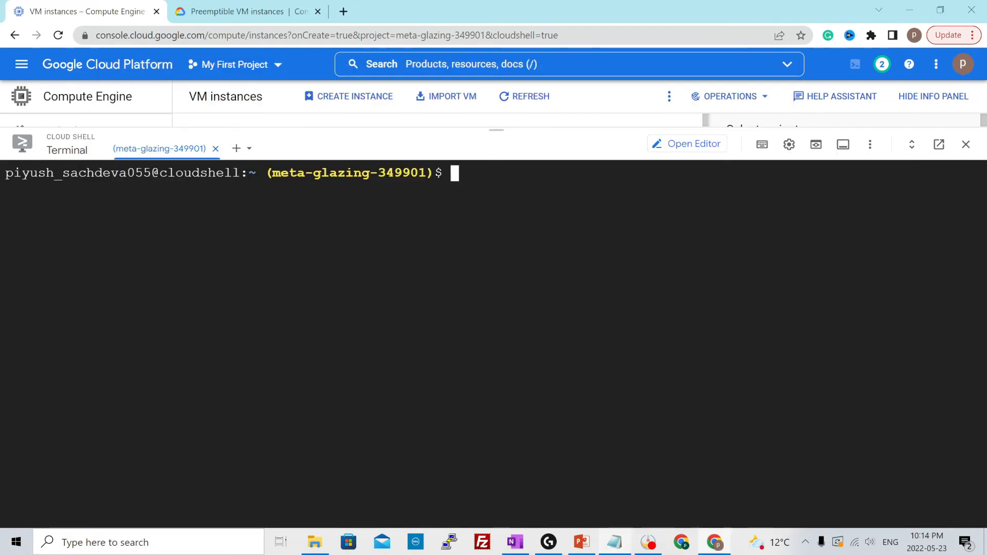
pyautogui.hotkey('ctrl', 'v')
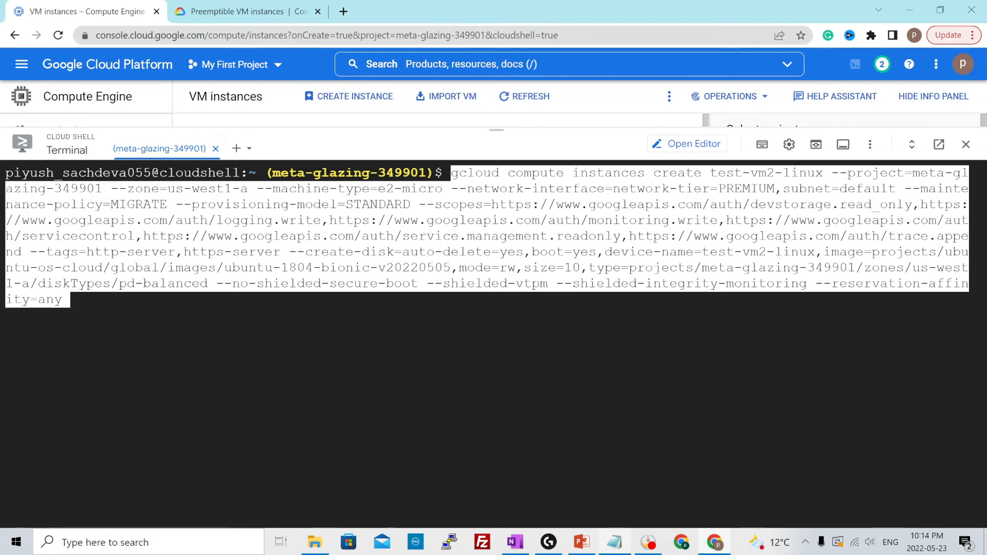
pyautogui.press('Return')
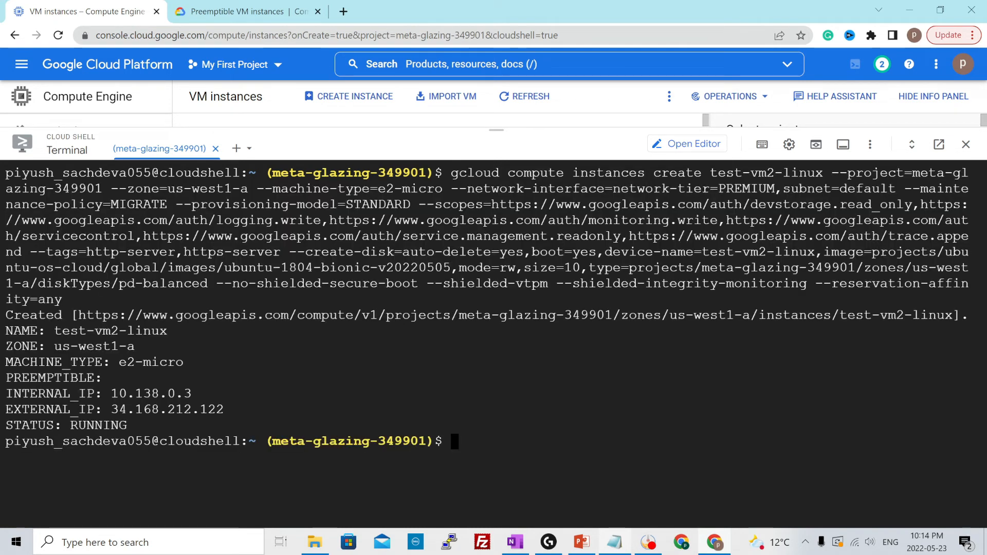
# Examine the creation output for the new VM's name, zone, machine type, preemptible setting and internal IP
pyautogui.moveTo(54, 330); pyautogui.dragTo(167, 330)
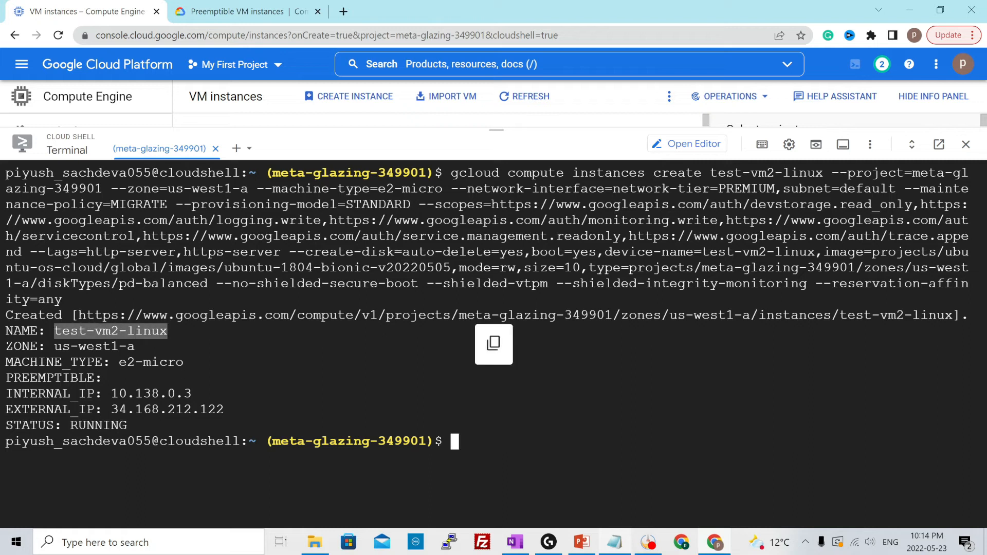
pyautogui.tripleClick(94, 346)
pyautogui.click(119, 362)
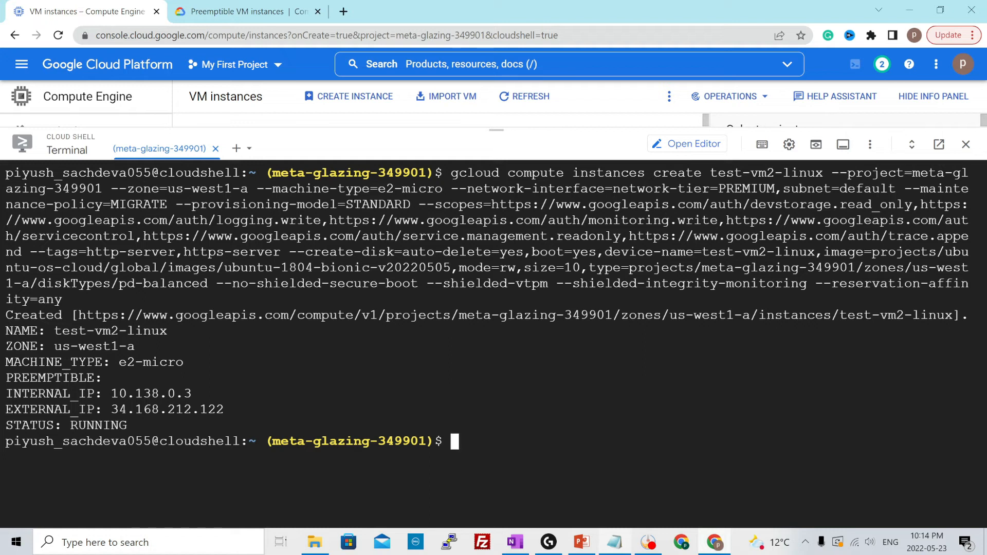
pyautogui.moveTo(111, 378); pyautogui.dragTo(184, 378)
pyautogui.click(183, 377)
pyautogui.moveTo(111, 393); pyautogui.dragTo(192, 393)
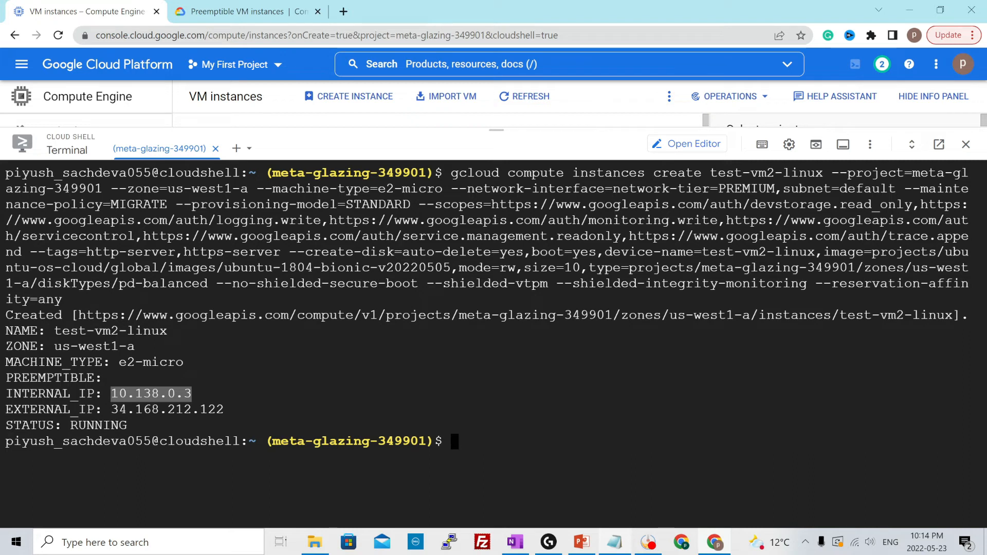
# Shrink the Cloud Shell terminal, refresh the VM instances list and examine the IP addresses of test-vm2-linux
pyautogui.moveTo(496, 134); pyautogui.dragTo(518, 353)
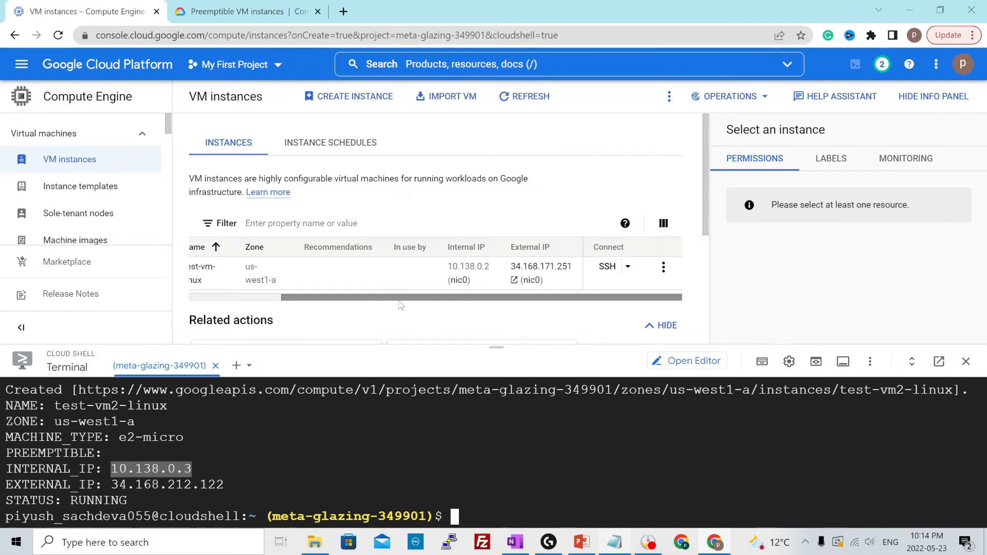
pyautogui.click(253, 298)
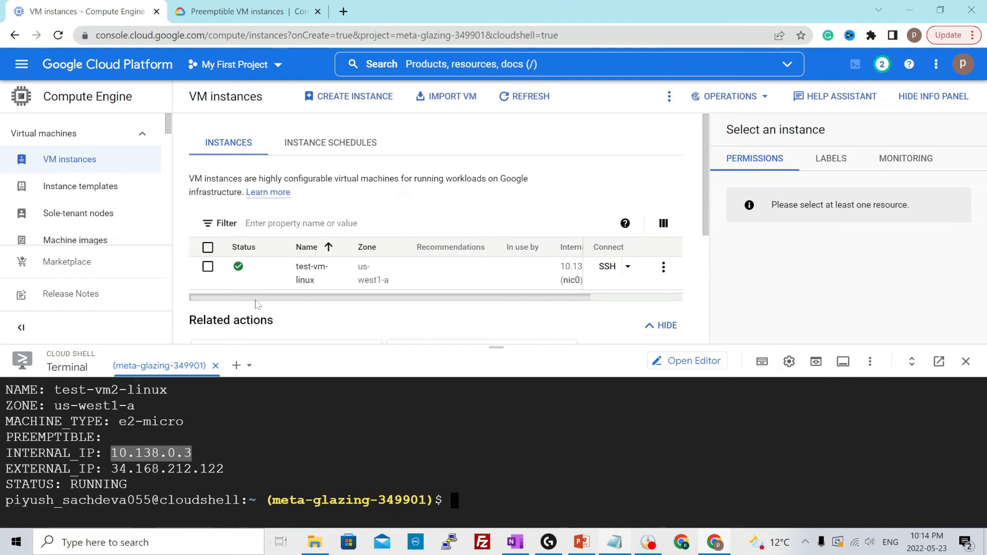
pyautogui.click(532, 107)
pyautogui.scroll(-1, 308, 232)
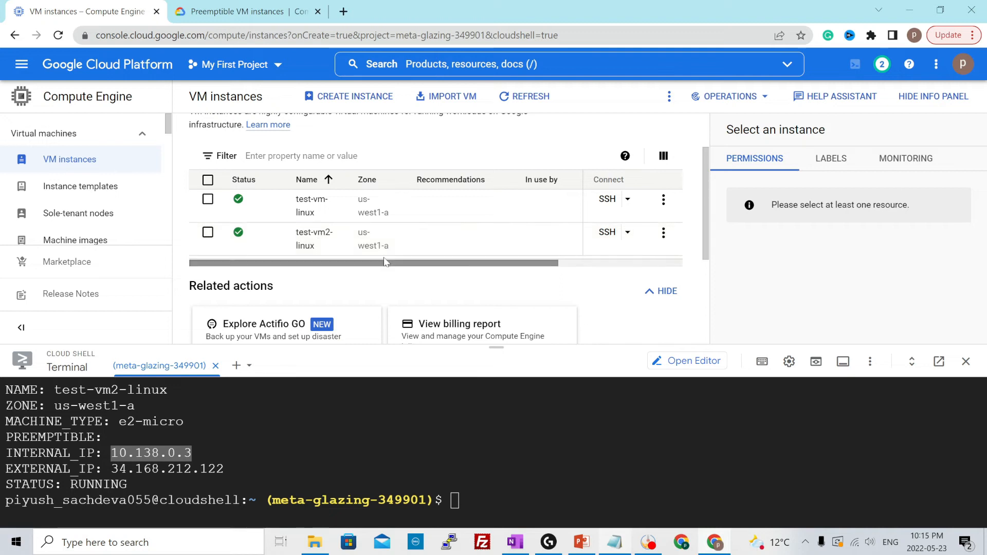
pyautogui.moveTo(386, 263); pyautogui.dragTo(532, 266)
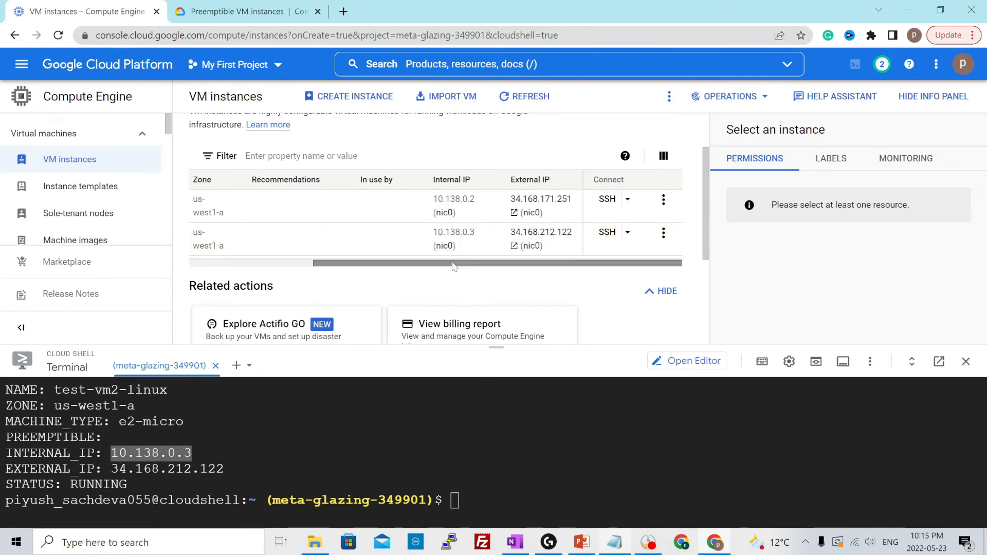
# Copy the gcloud SSH command for test-vm2-linux from its connection options and close the command dialog
pyautogui.click(628, 232)
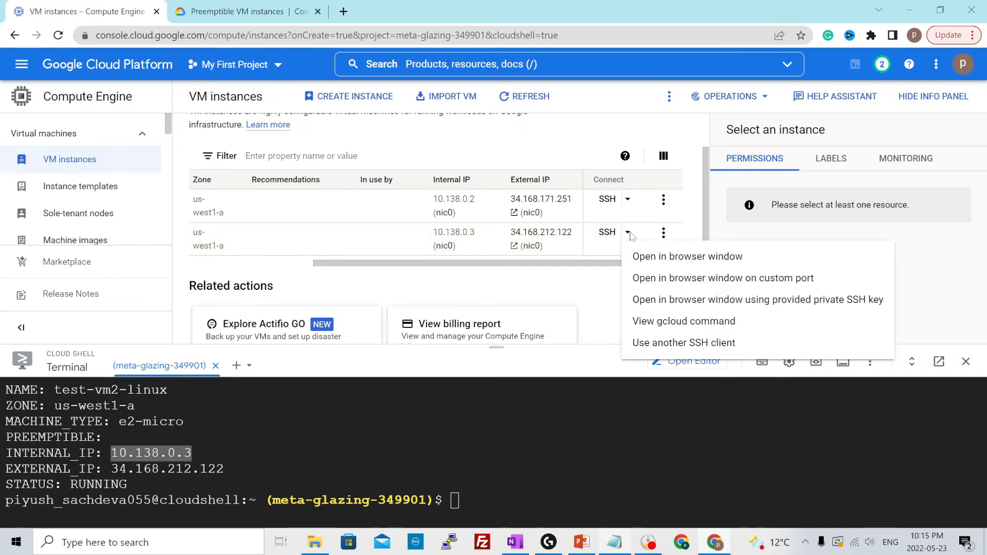
pyautogui.click(663, 321)
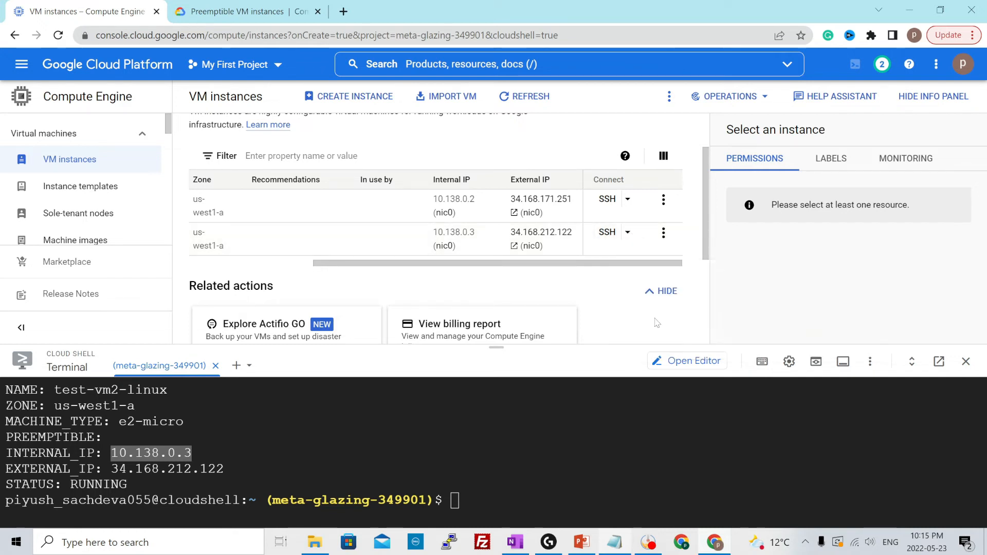
pyautogui.click(706, 189)
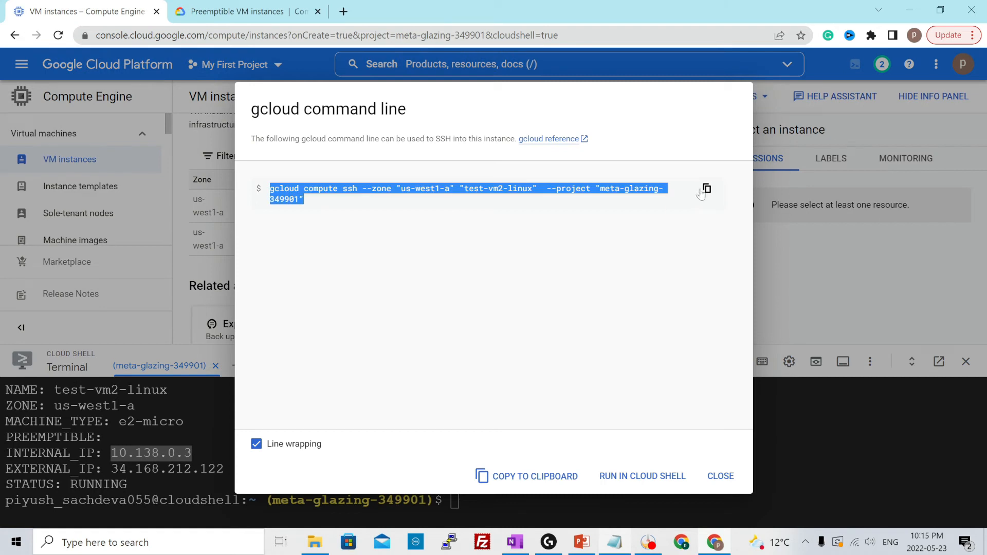
pyautogui.click(709, 465)
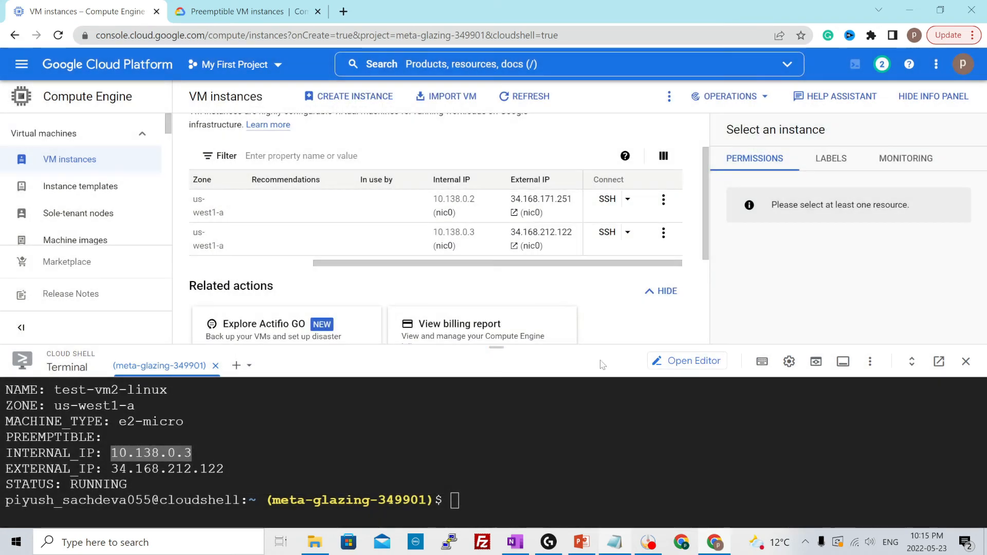
# Enlarge and clear the Cloud Shell terminal, and run the copied gcloud compute ssh command for test-vm2-linux in zone us-west1-a
pyautogui.moveTo(496, 347); pyautogui.dragTo(496, 184)
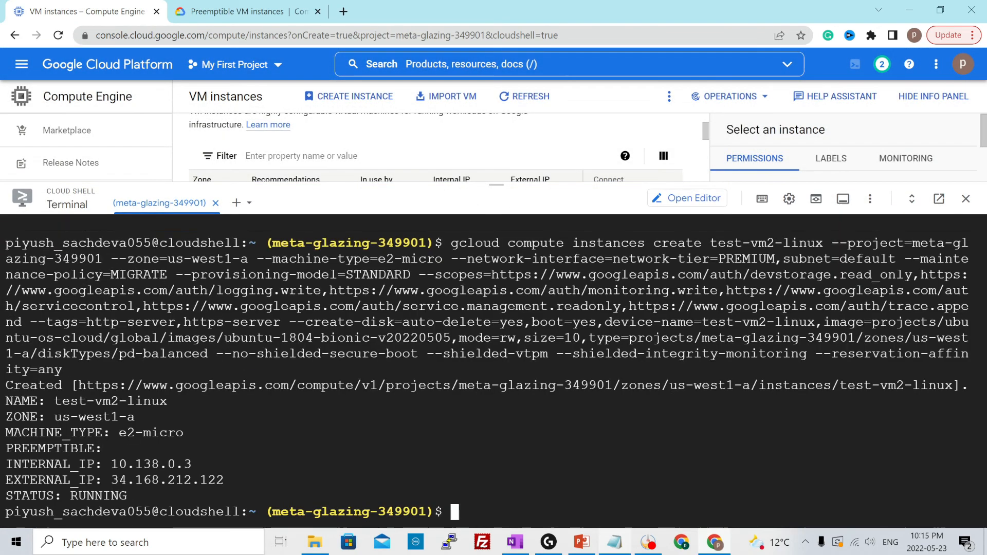
pyautogui.write('clear')
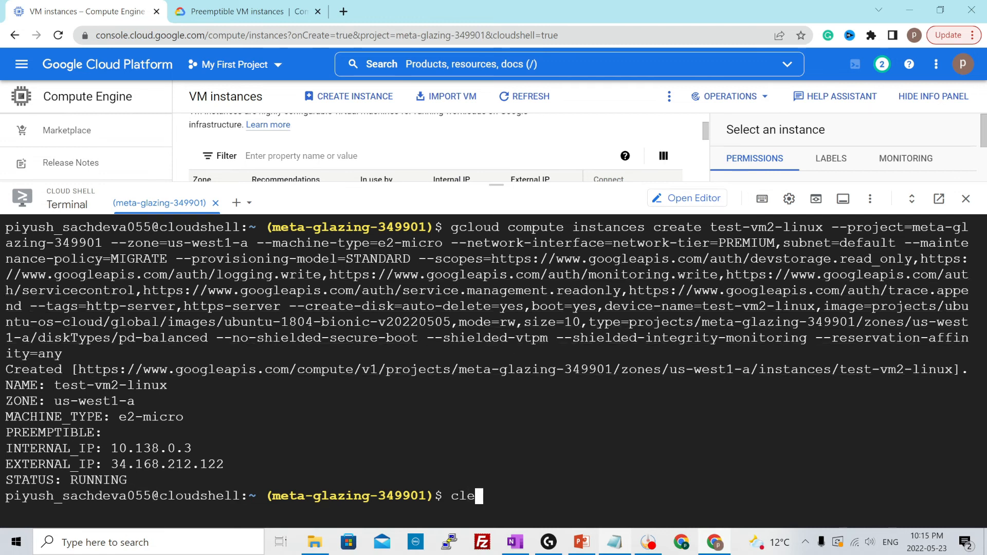
pyautogui.press('Return')
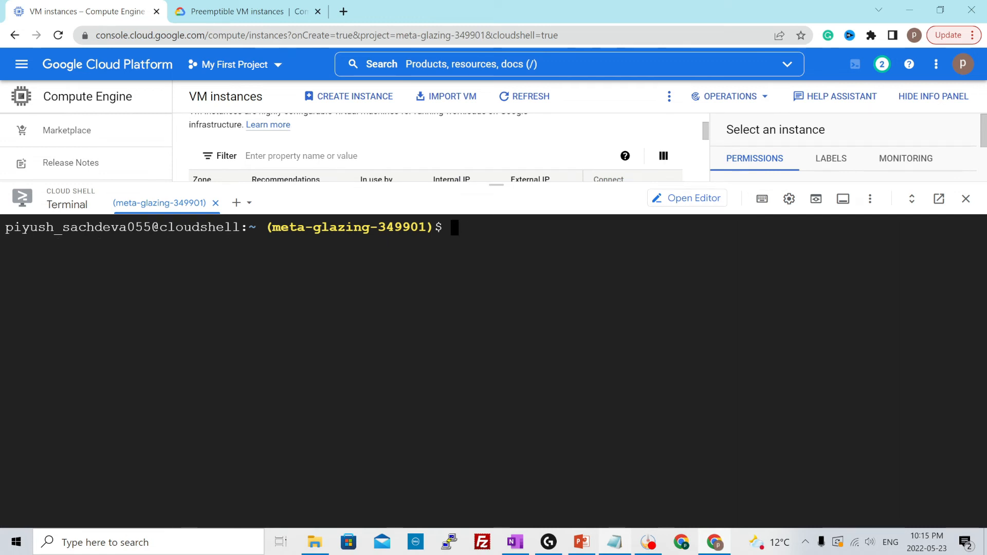
pyautogui.hotkey('ctrl', 'v')
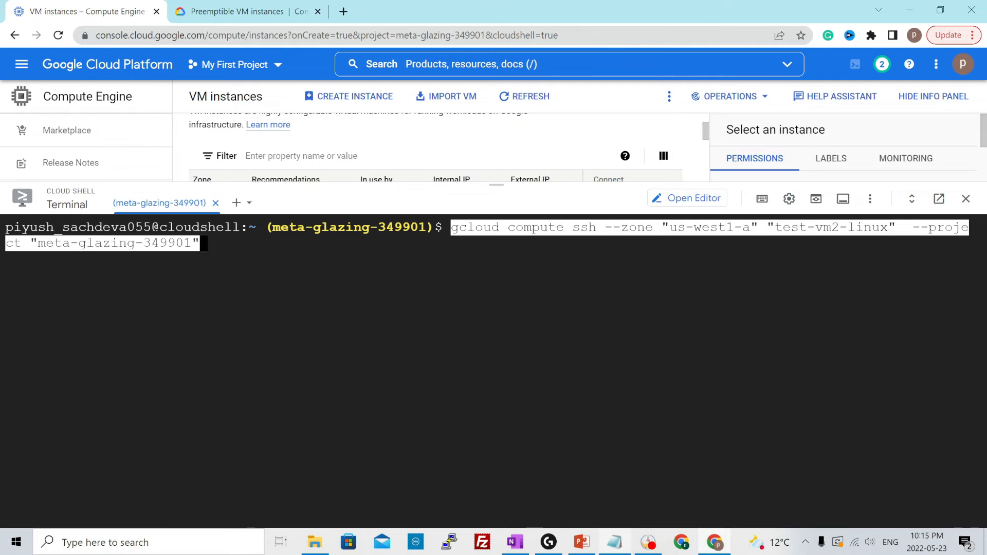
pyautogui.press('Return')
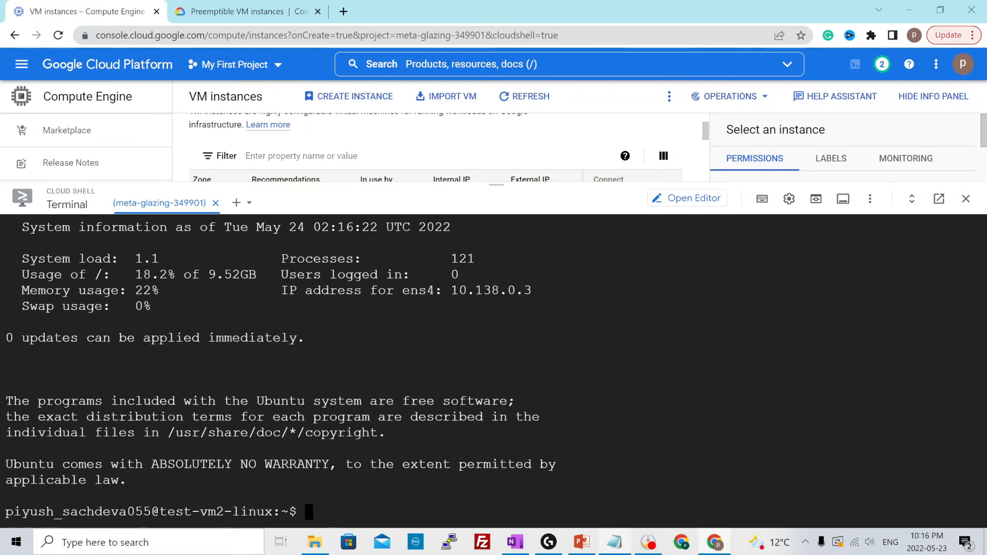
# Clear the test-vm2-linux session and run hostname -i to examine the VM's internal address
pyautogui.write('clear')
pyautogui.press('Return')
pyautogui.write('host')
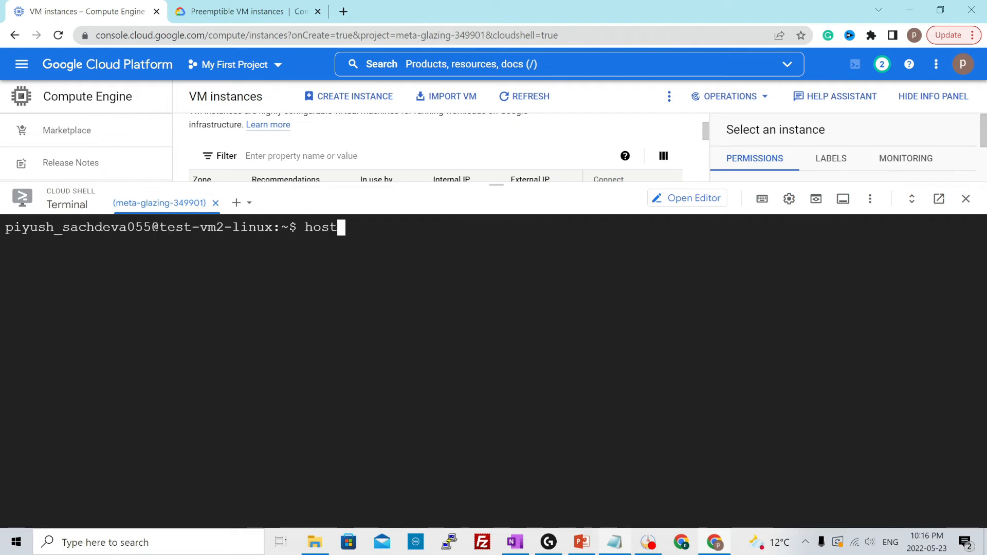
pyautogui.write('name -i')
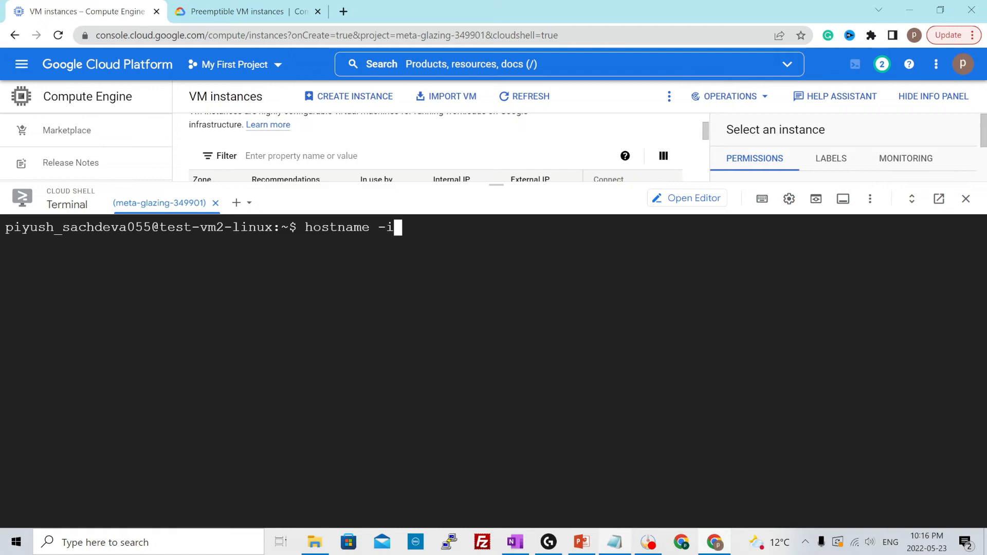
pyautogui.press('Return')
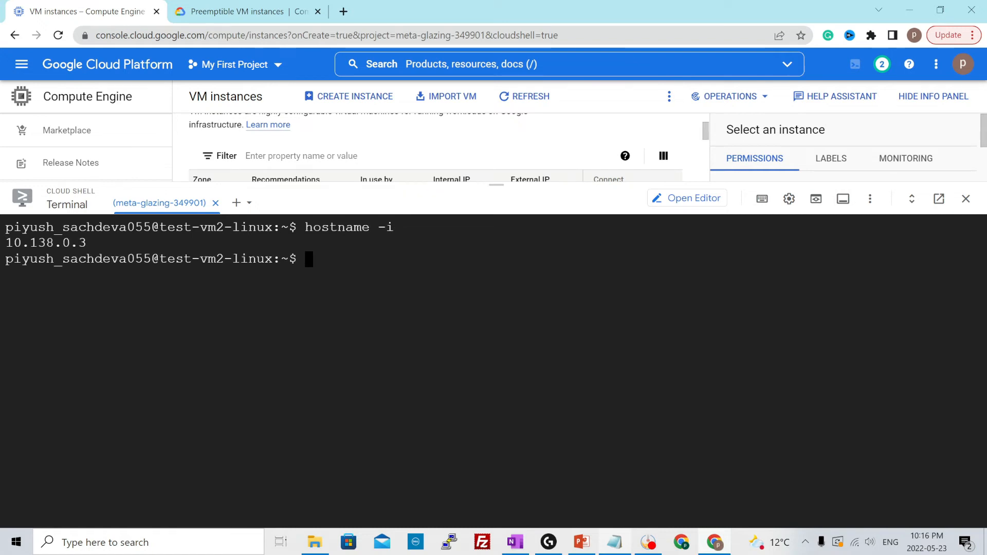
# Shrink the terminal, review the delete confirmation for both VM instances, including its boot disk notice, and cancel it
pyautogui.moveTo(495, 184); pyautogui.dragTo(481, 347)
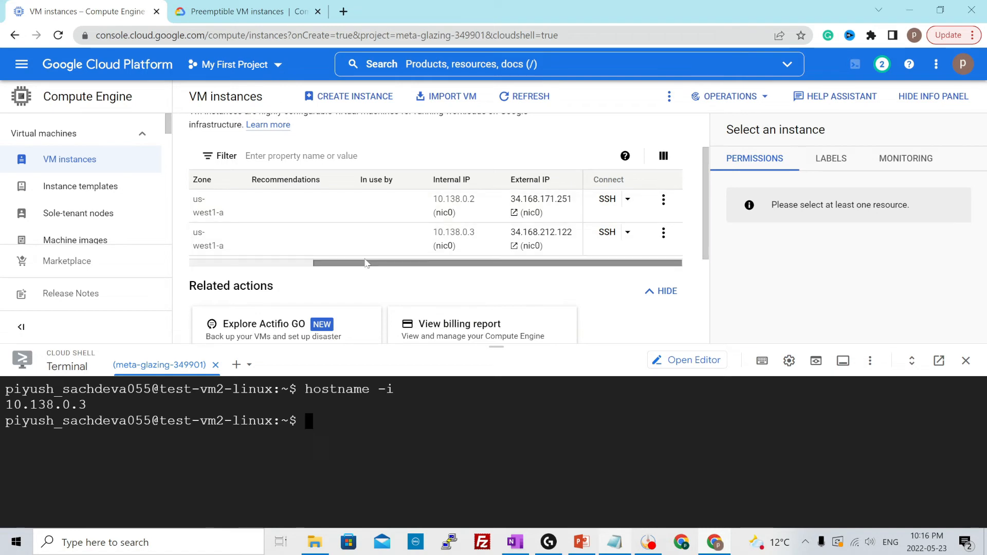
pyautogui.moveTo(361, 265); pyautogui.dragTo(237, 265)
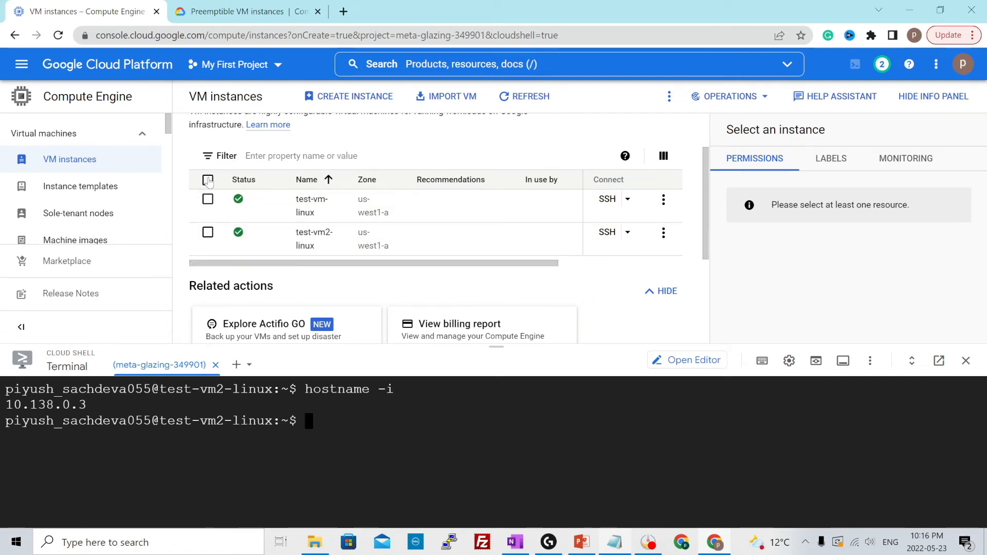
pyautogui.click(208, 180)
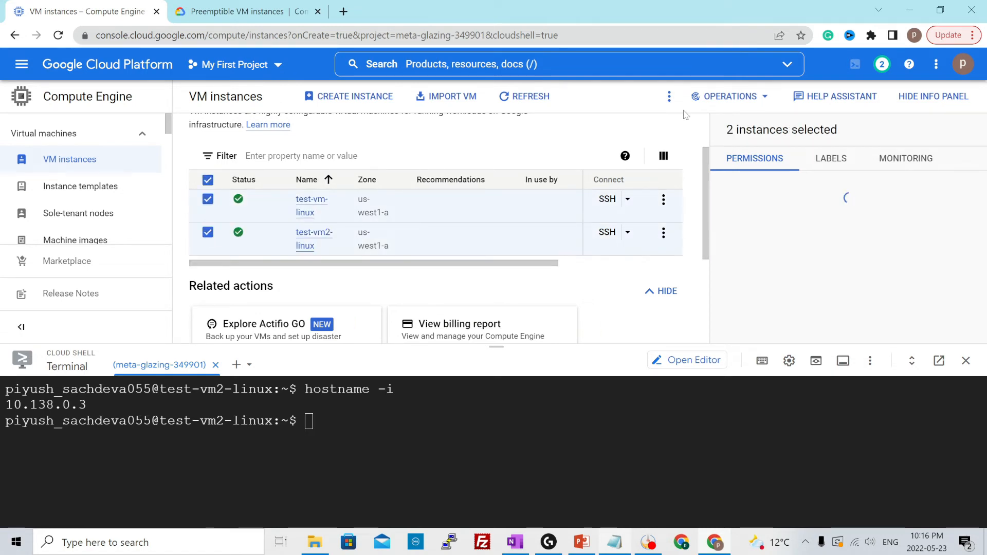
pyautogui.click(667, 98)
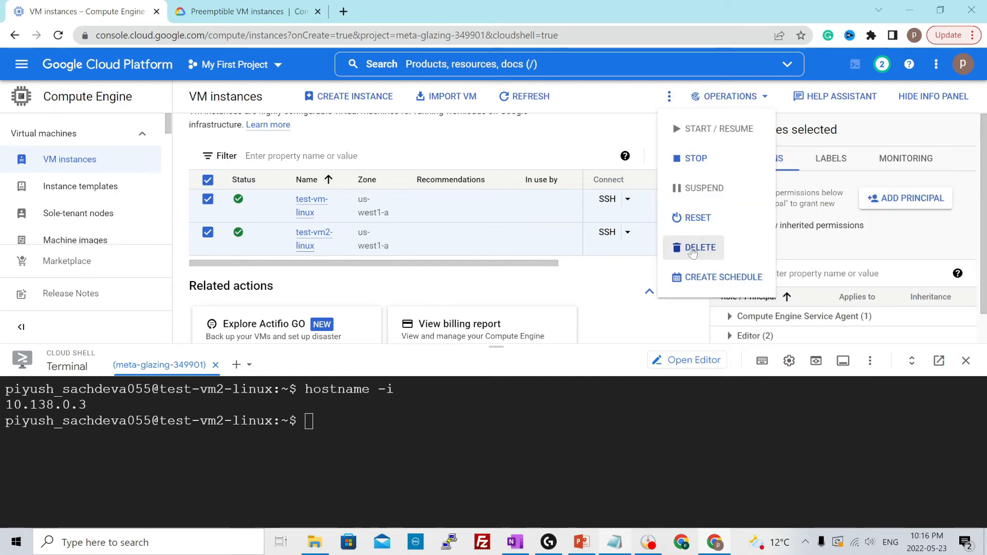
pyautogui.click(692, 250)
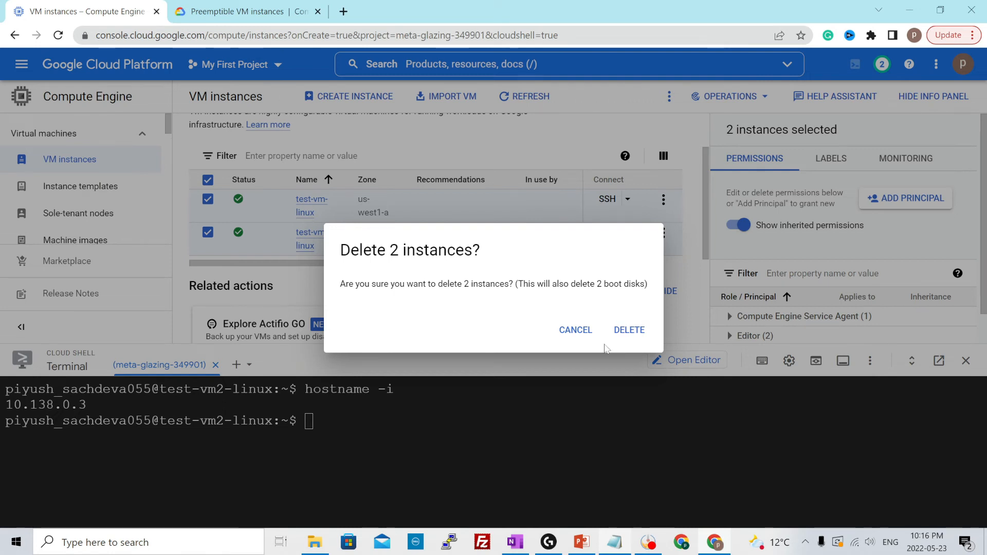
pyautogui.moveTo(518, 284); pyautogui.dragTo(636, 284)
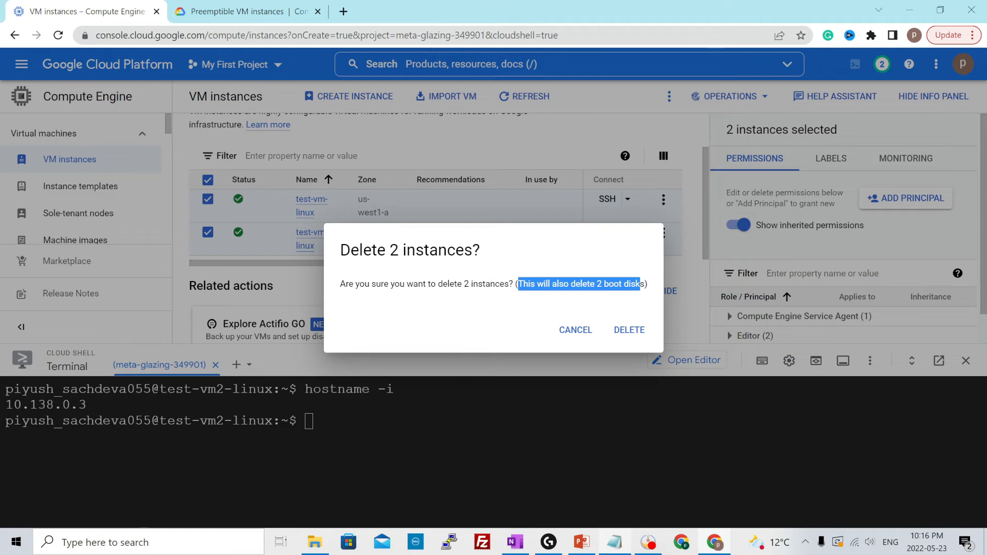
pyautogui.click(575, 330)
# Select only test-vm2-linux in the instance list and delete it, confirming the deletion
pyautogui.click(208, 199)
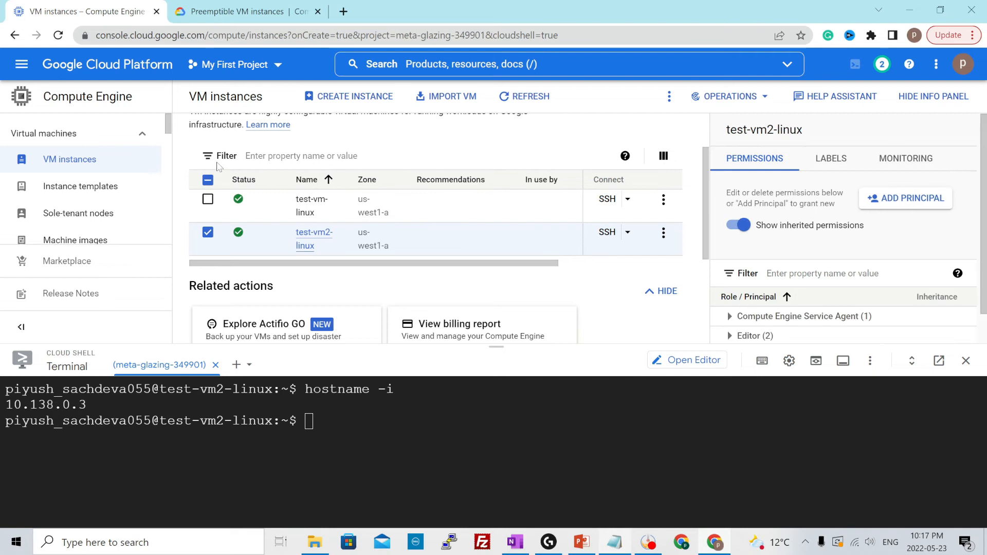
pyautogui.click(208, 180)
pyautogui.click(208, 180)
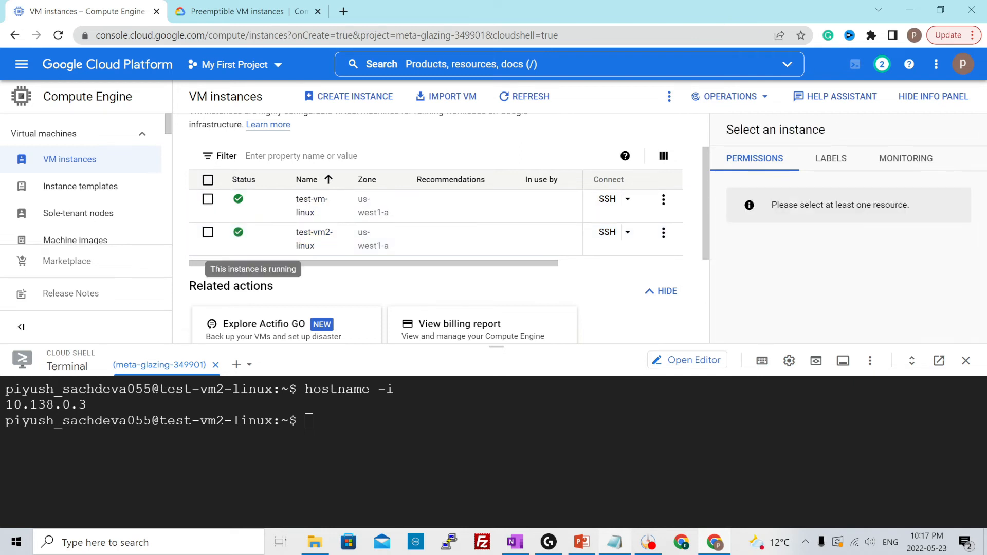
pyautogui.click(207, 231)
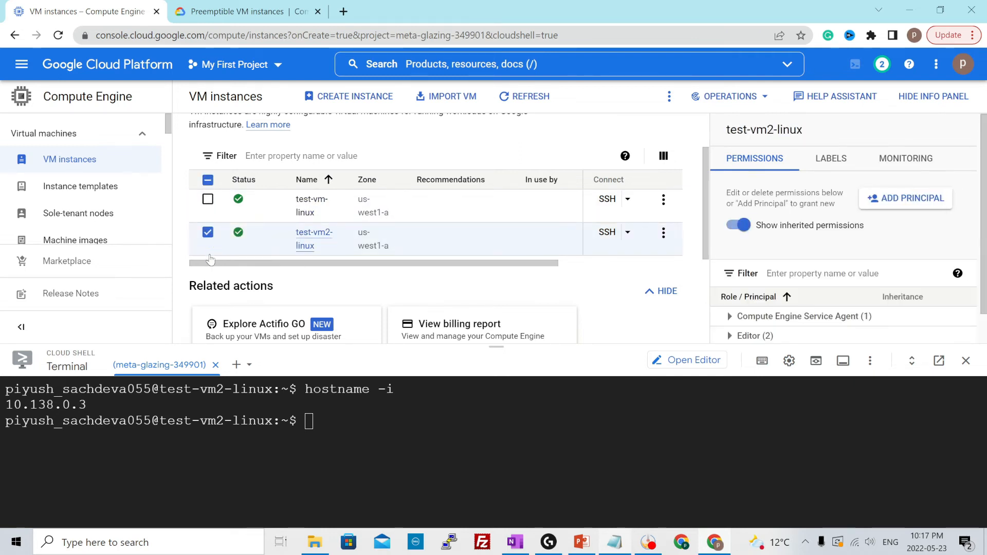
pyautogui.click(669, 96)
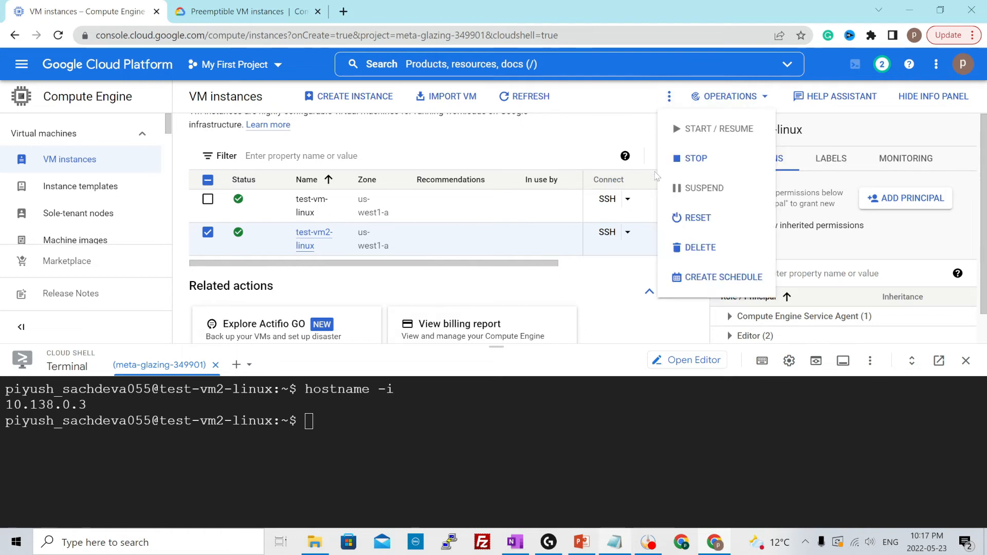
pyautogui.click(691, 248)
pyautogui.click(647, 339)
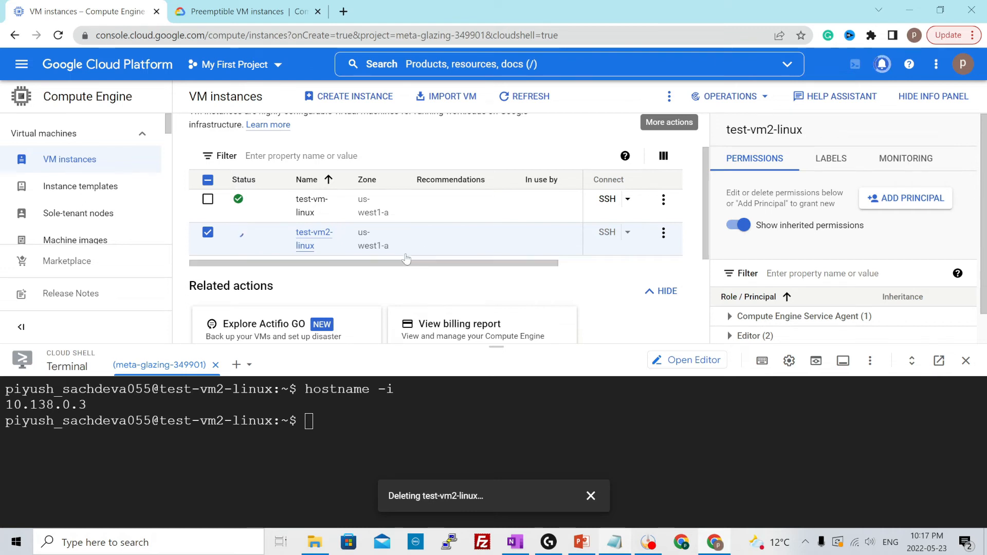
# Edit the test-vm-linux instance to enable deletion protection and save the change
pyautogui.click(312, 206)
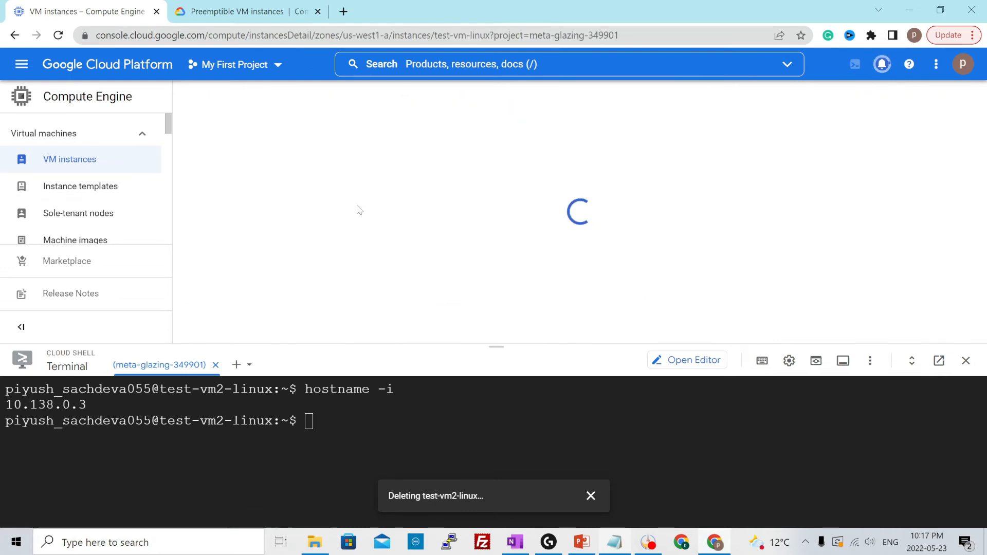
pyautogui.click(340, 115)
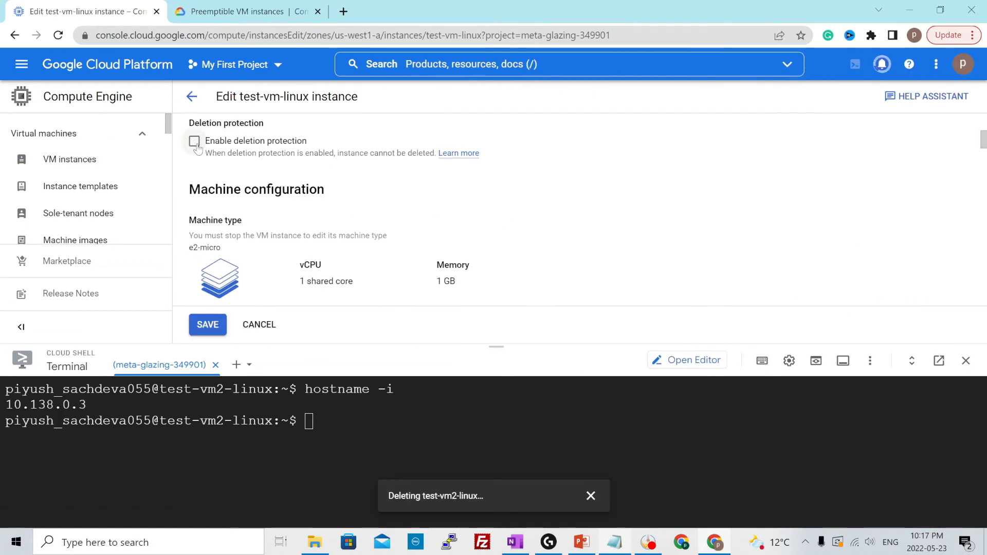
pyautogui.click(195, 143)
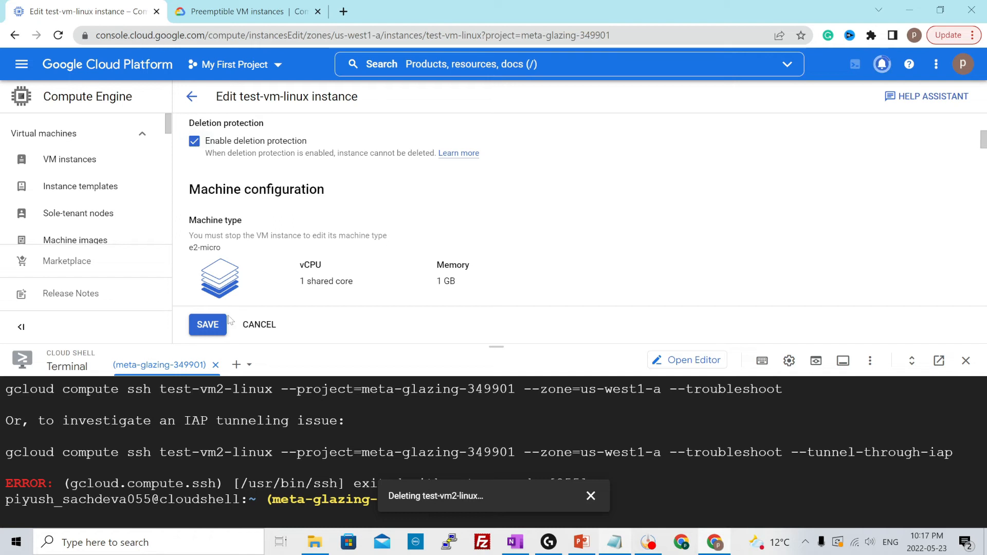
pyautogui.click(210, 327)
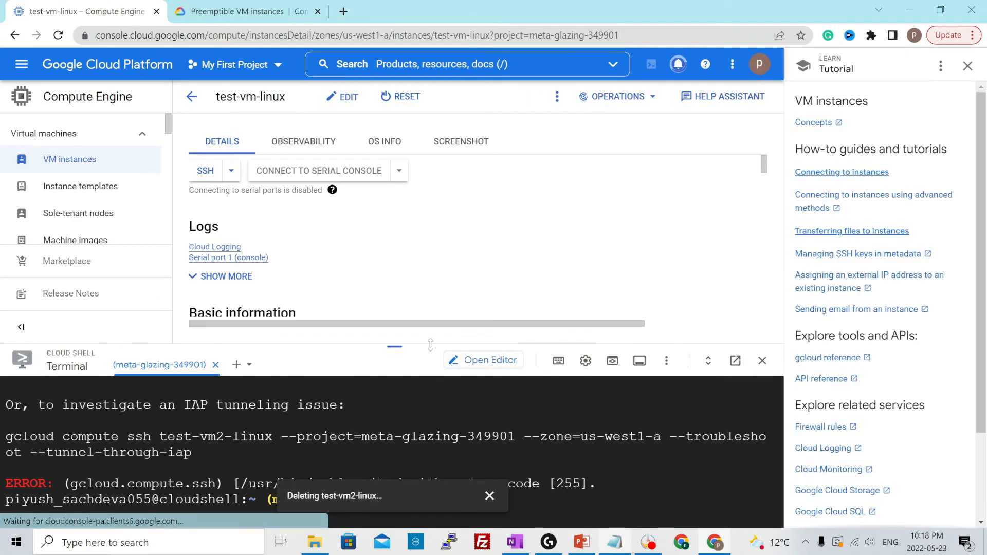
# Shrink the Cloud Shell terminal, return to the VM list and examine the further actions available for test-vm-linux
pyautogui.moveTo(396, 345); pyautogui.dragTo(383, 511)
pyautogui.click(191, 96)
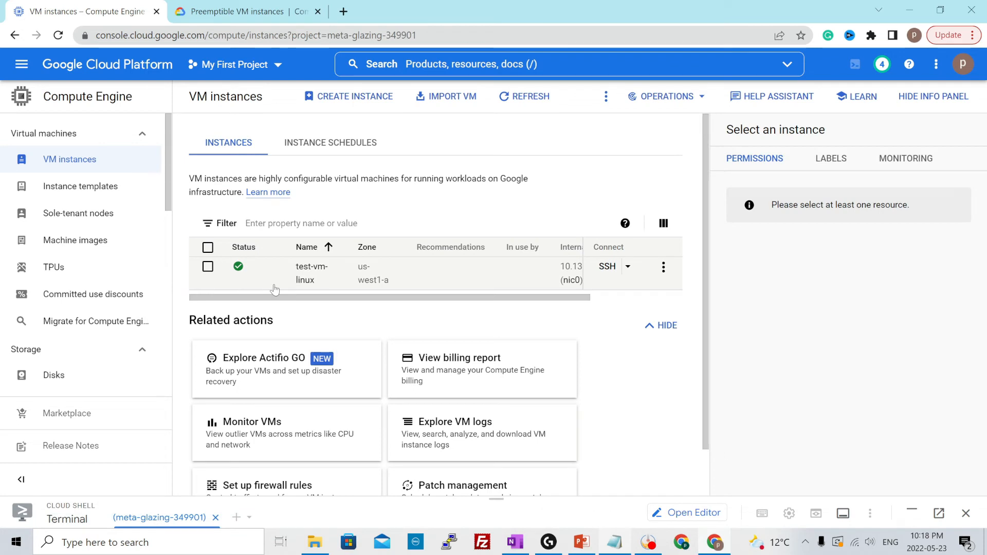
pyautogui.click(208, 266)
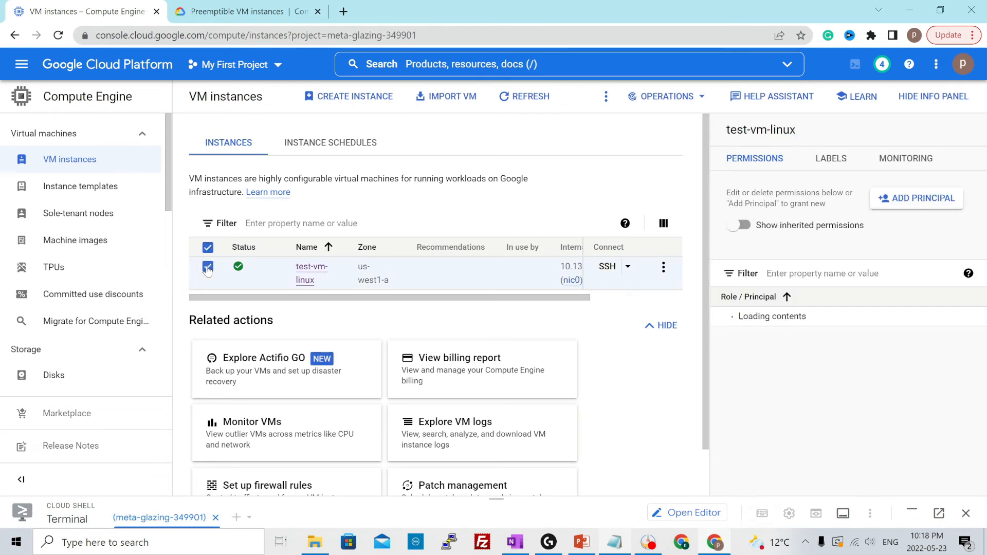
pyautogui.click(607, 99)
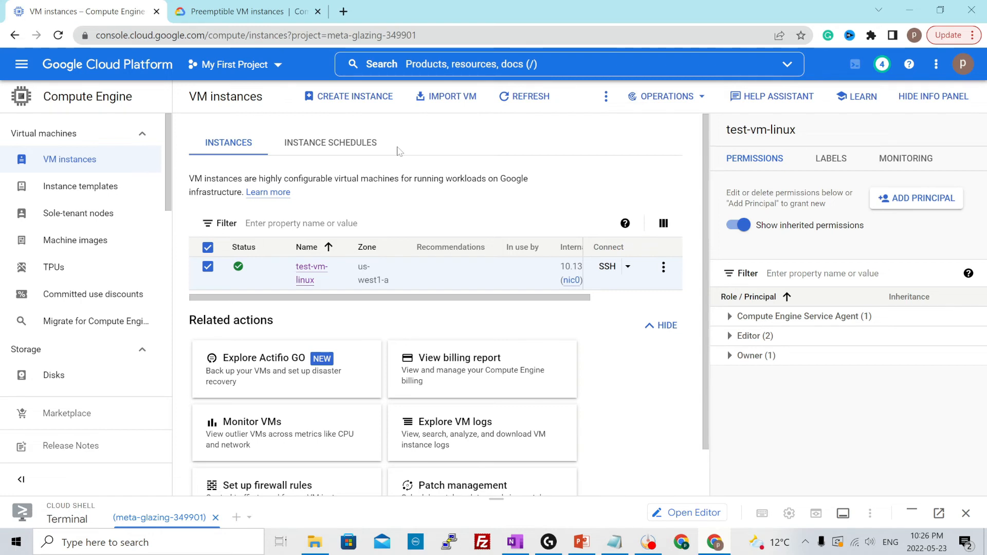
# Start a new VM instance named test-vm-windows in region us-west1 (Oregon)
pyautogui.click(353, 97)
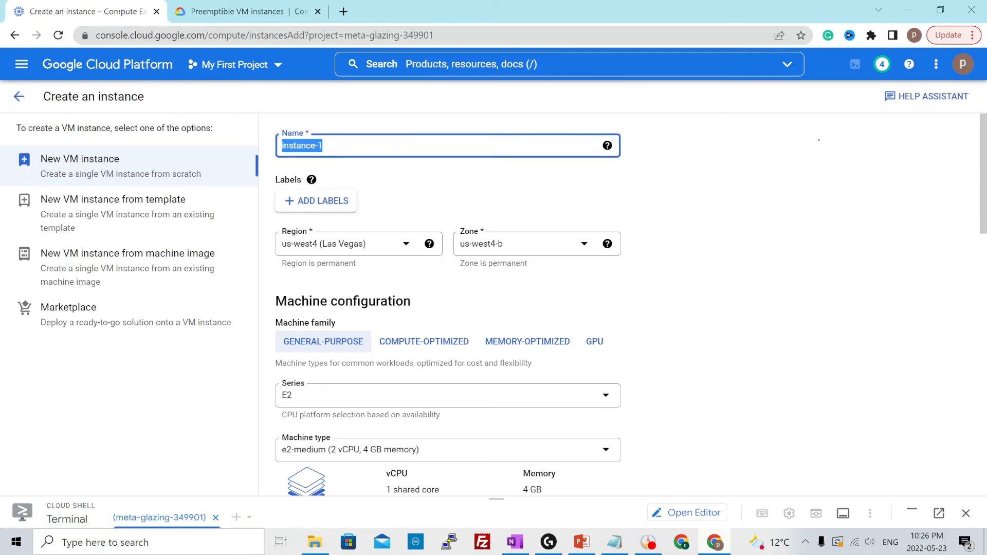
pyautogui.write('test-vm-windows')
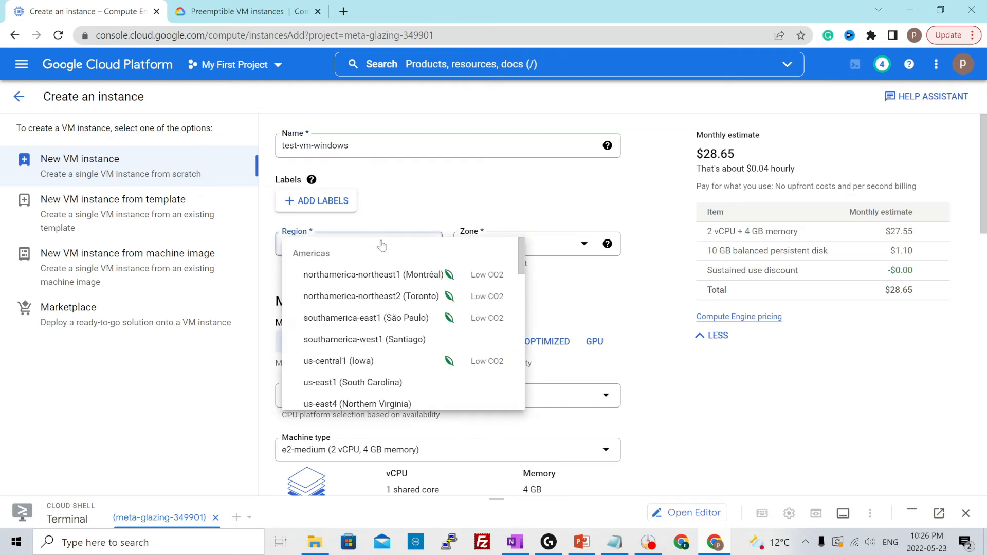
pyautogui.click(383, 246)
pyautogui.scroll(1, 396, 312)
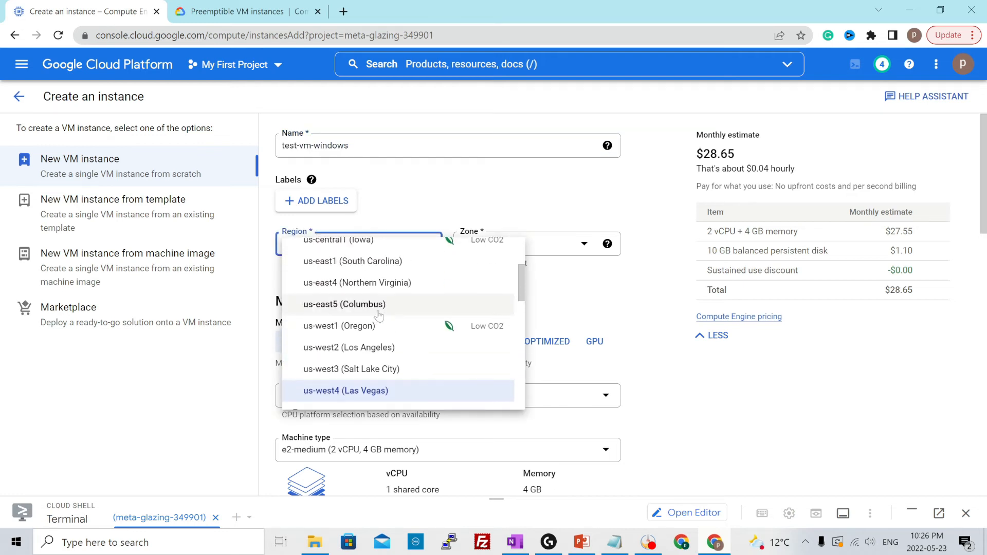
pyautogui.click(339, 327)
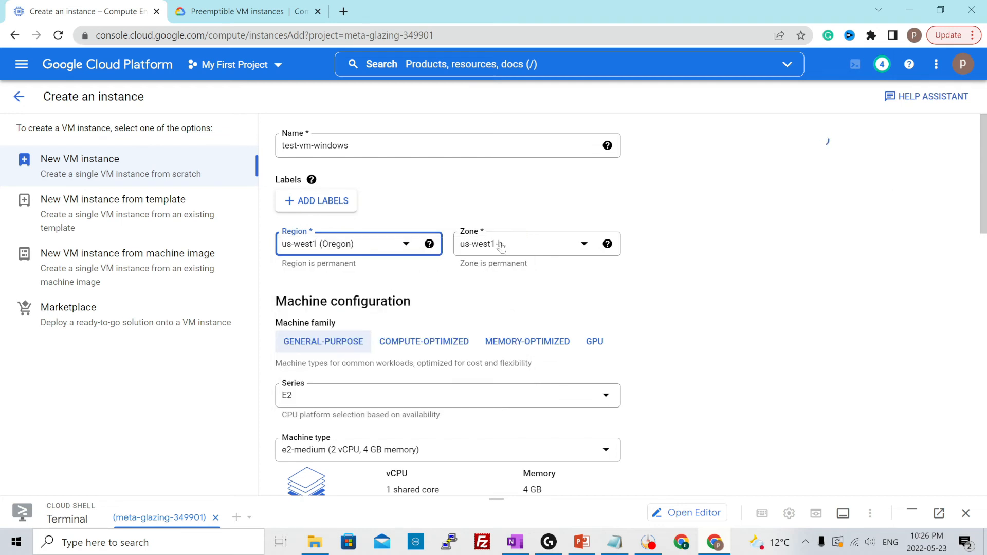
# Set the machine type of test-vm-windows to e2-micro (2 vCPU, 1 GB memory)
pyautogui.scroll(-1, 443, 307)
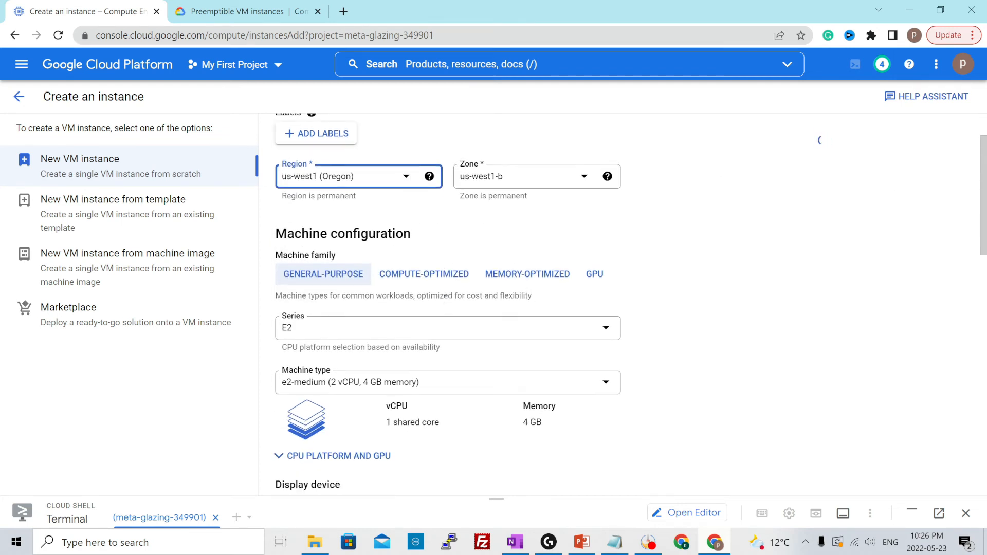
pyautogui.click(333, 382)
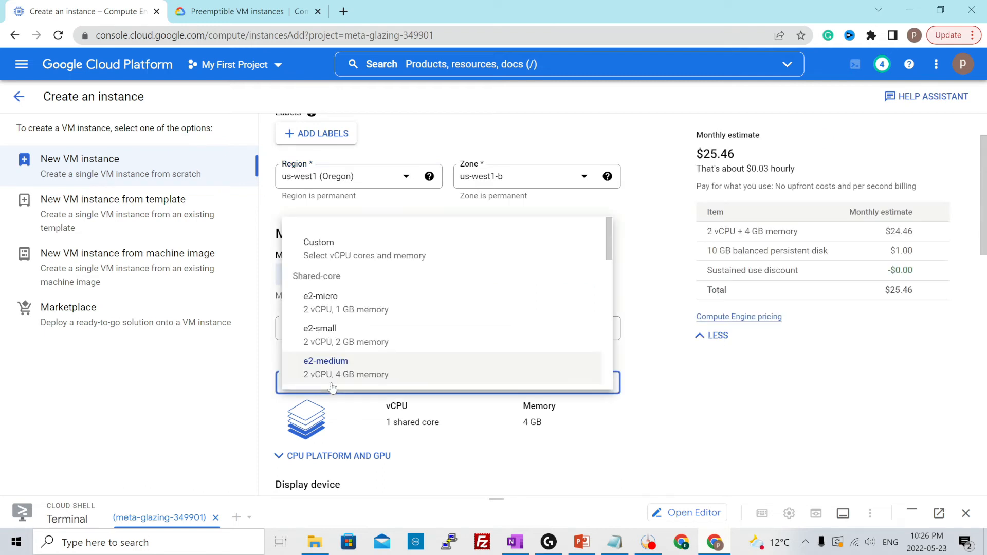
pyautogui.click(341, 307)
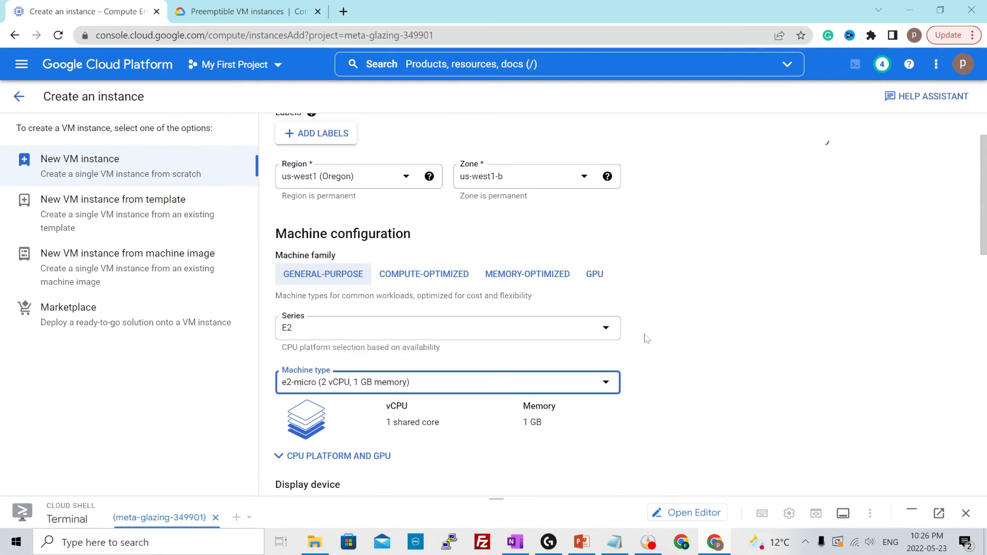
# Change the boot disk's operating system to Windows Server and its version to Windows Server 2022 Datacenter with Desktop Experience
pyautogui.scroll(-4, 646, 340)
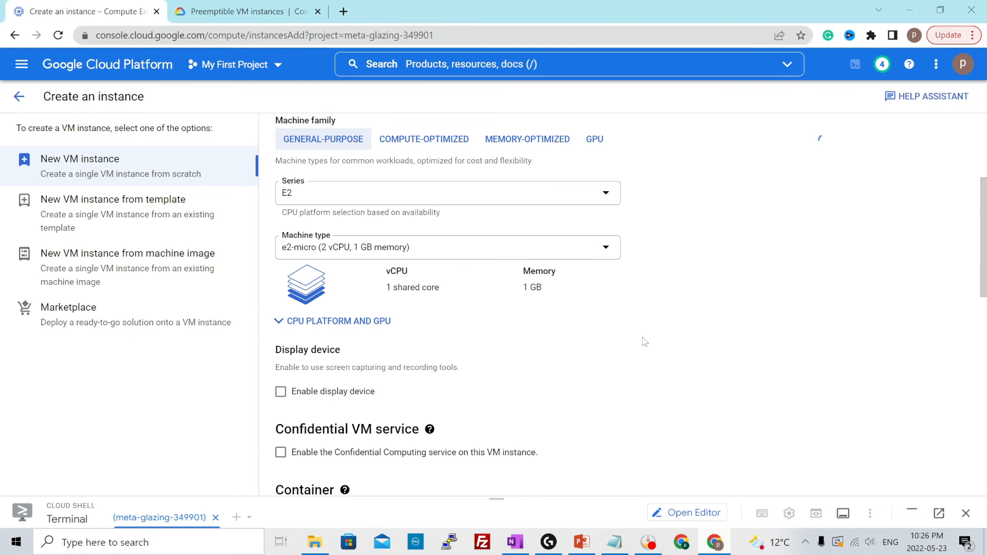
pyautogui.scroll(-1, 644, 341)
pyautogui.scroll(-2, 530, 315)
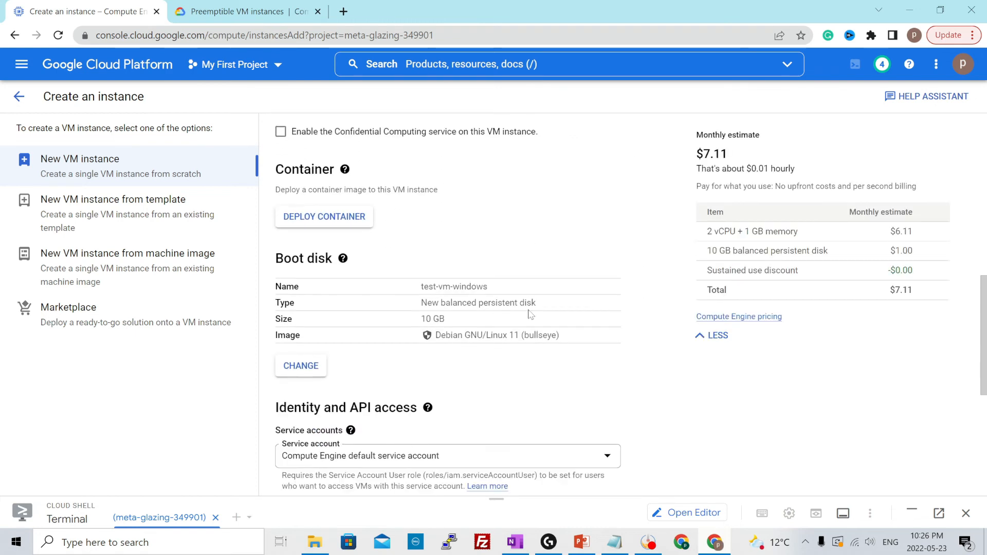
pyautogui.click(301, 354)
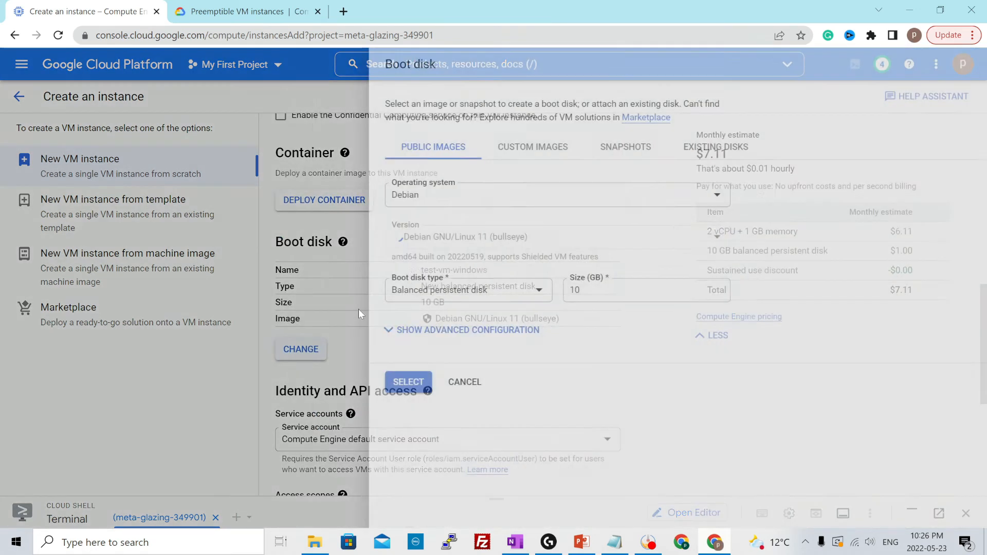
pyautogui.click(392, 200)
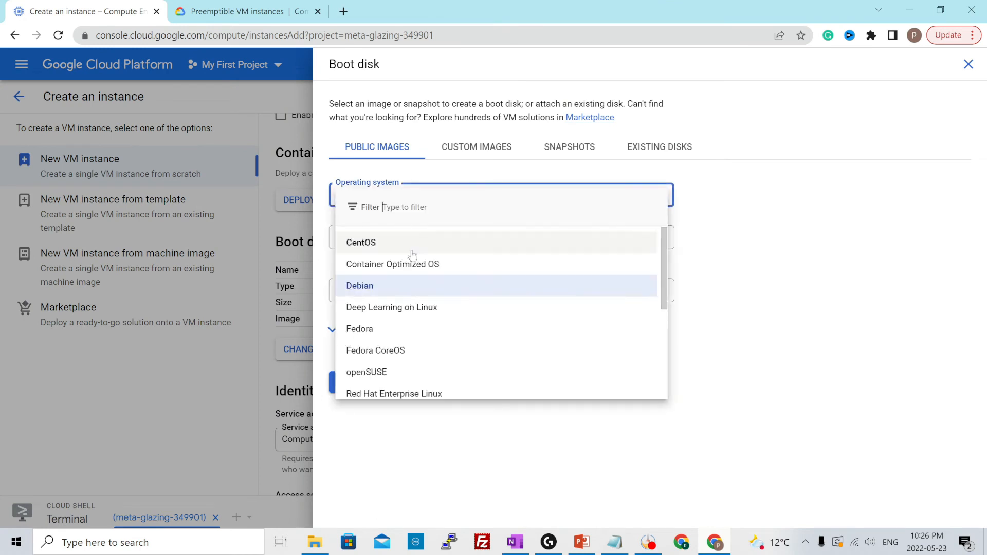
pyautogui.scroll(-3, 406, 309)
pyautogui.click(376, 384)
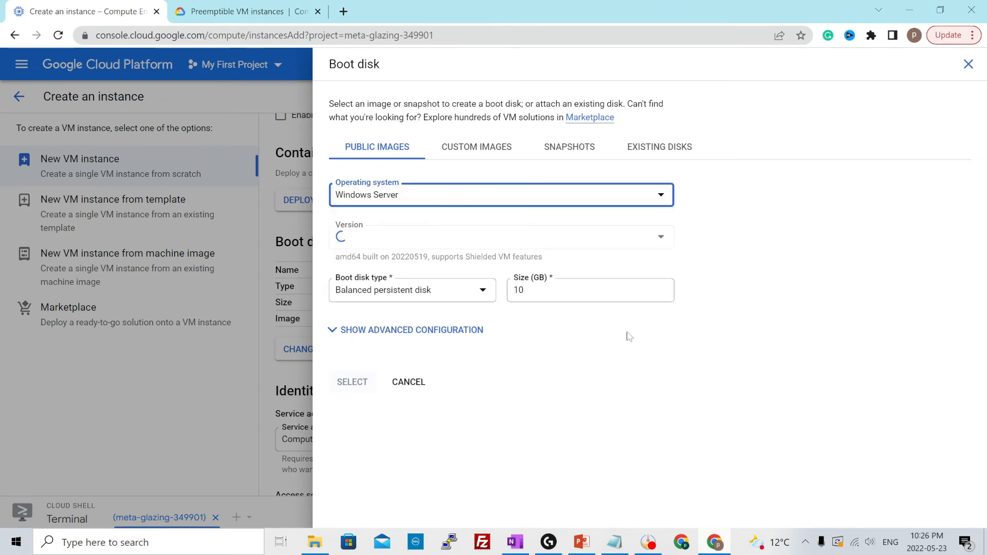
pyautogui.click(527, 244)
pyautogui.scroll(-3, 564, 332)
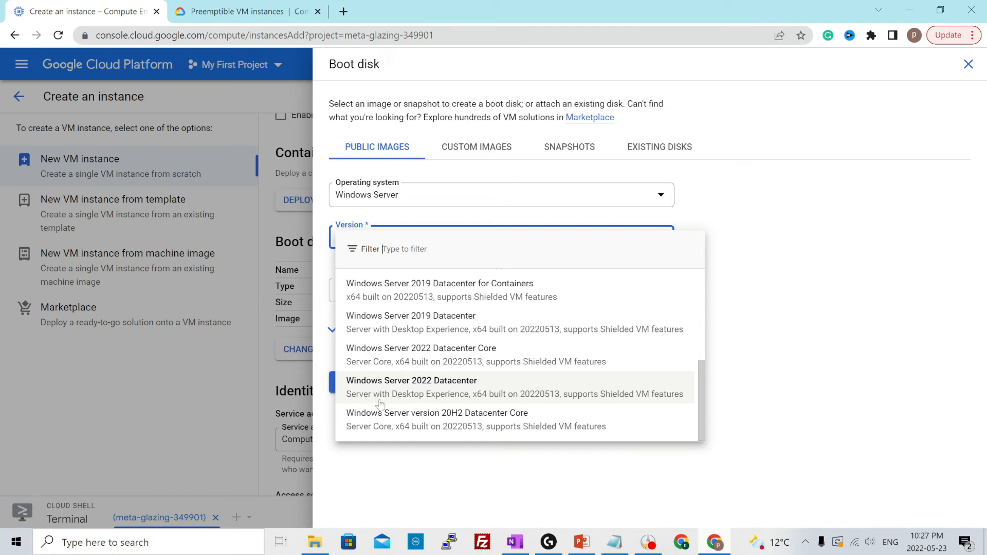
pyautogui.click(502, 387)
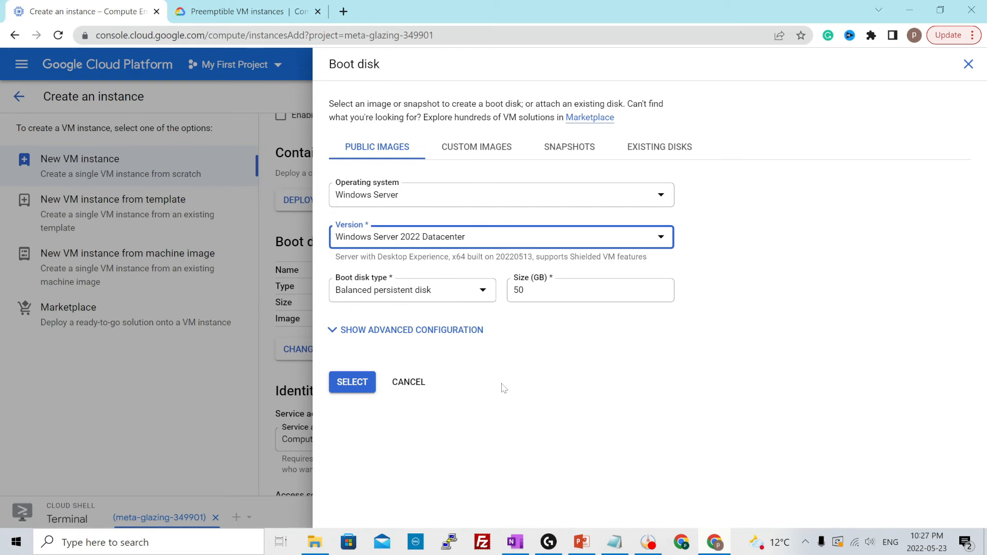
pyautogui.click(533, 356)
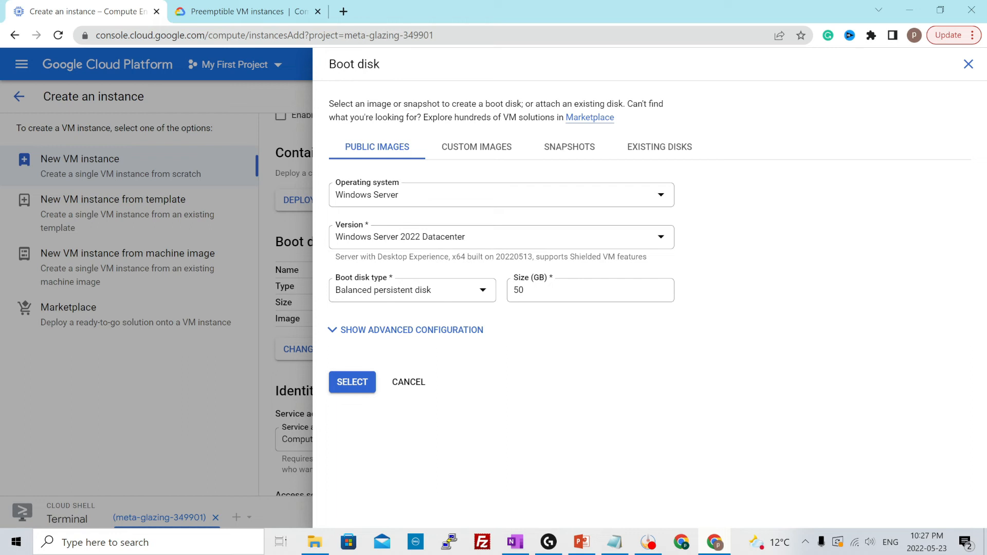
# Review the boot disk's advanced deletion rule, encryption and snapshot options, and apply the boot disk selection
pyautogui.click(370, 330)
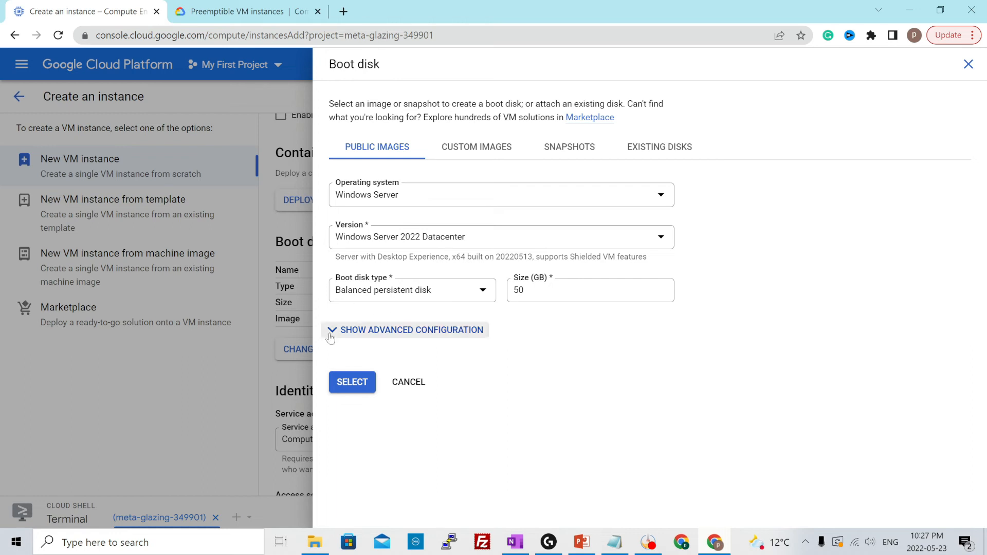
pyautogui.scroll(-5, 455, 355)
pyautogui.scroll(3, 455, 354)
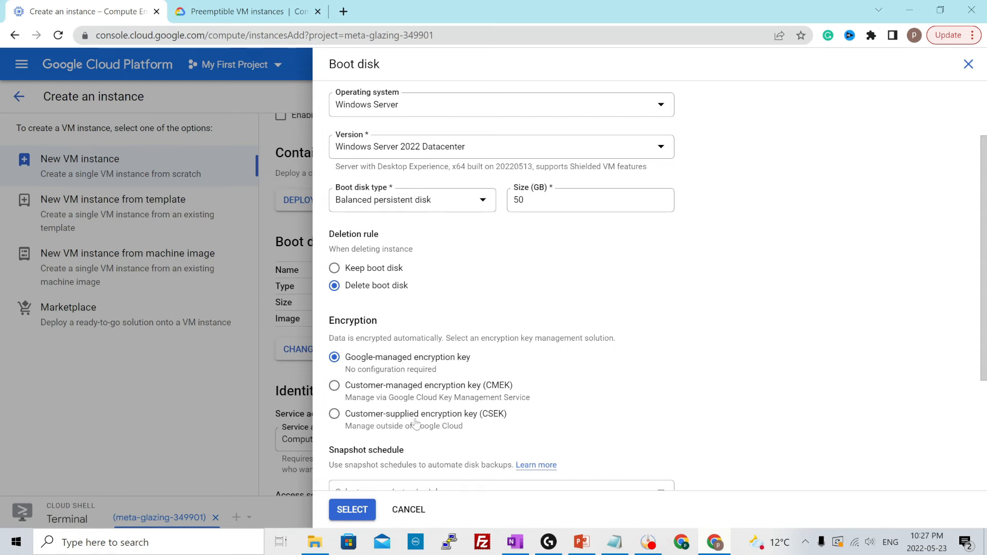
pyautogui.click(351, 510)
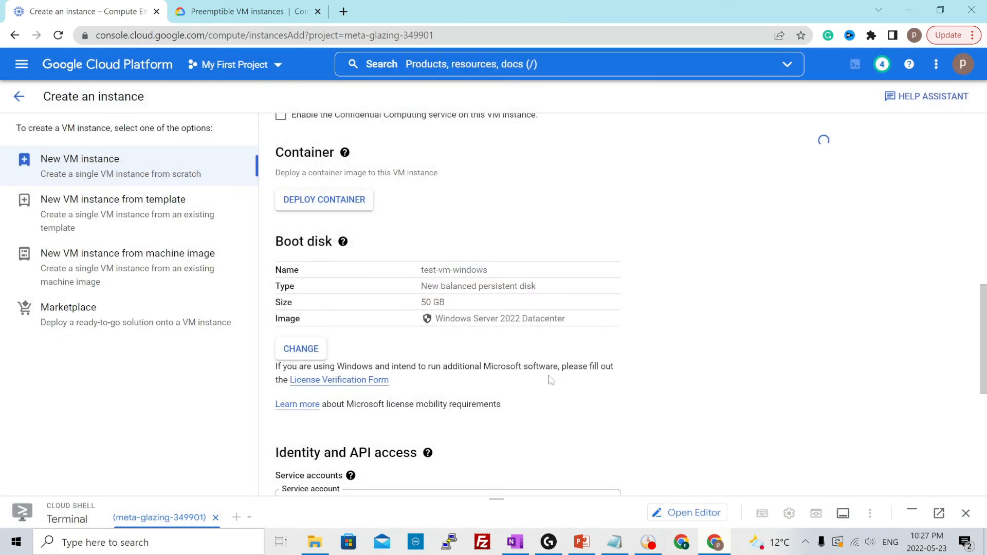
# Allow both HTTP and HTTPS traffic in the firewall settings of test-vm-windows
pyautogui.scroll(-4, 550, 381)
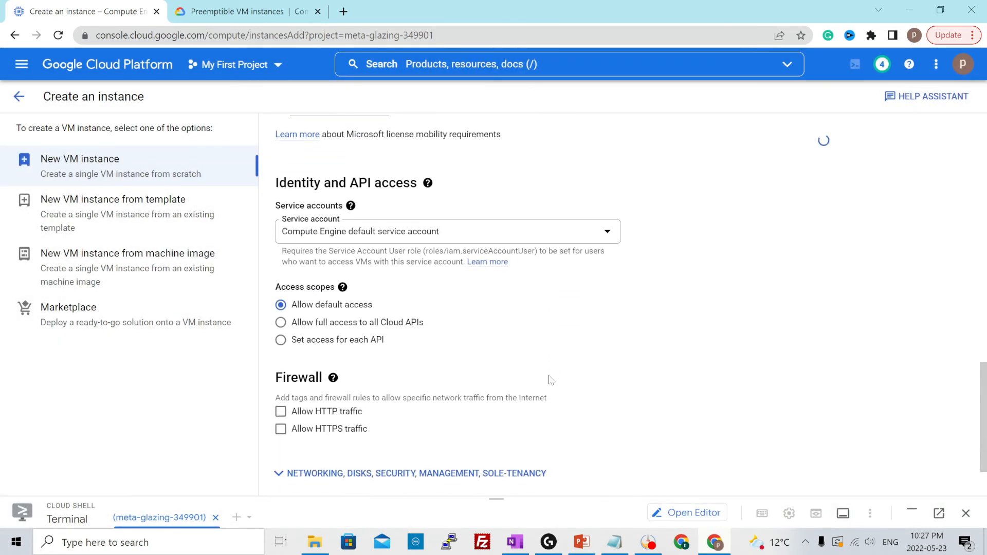
pyautogui.scroll(-1, 547, 378)
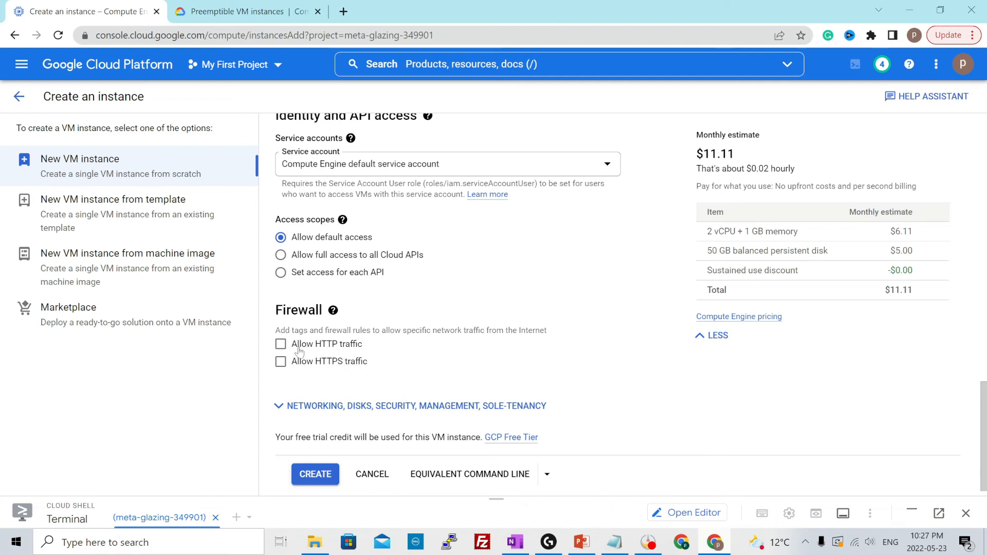
pyautogui.click(281, 344)
pyautogui.click(315, 362)
# Review the networking, disks, security, management and sole-tenancy sections, and create the test-vm-windows instance
pyautogui.click(292, 393)
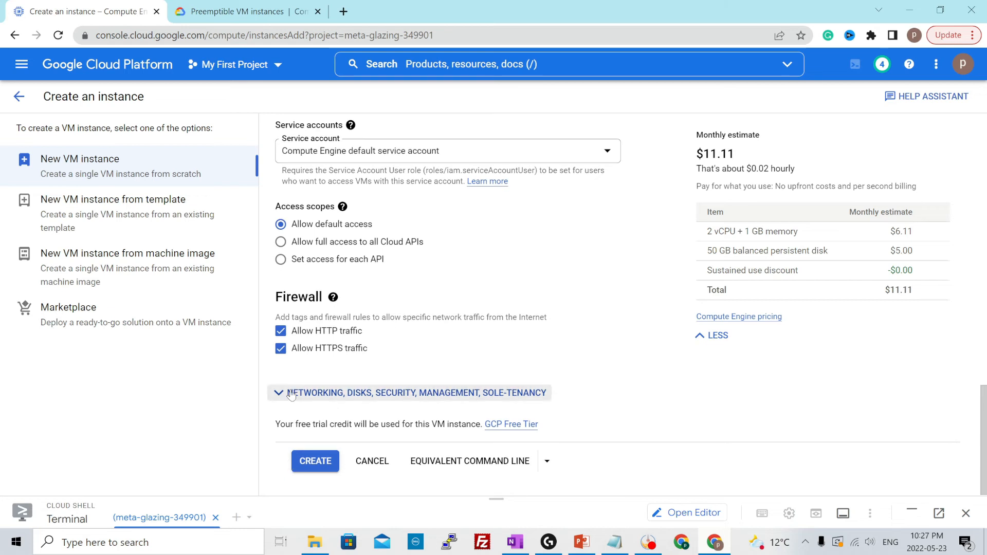
pyautogui.scroll(-5, 463, 349)
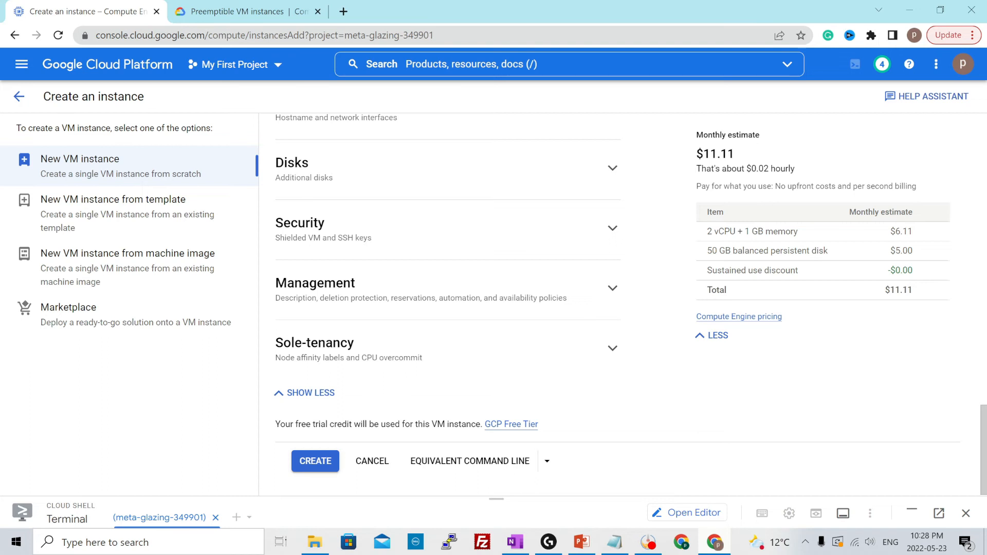
pyautogui.click(313, 469)
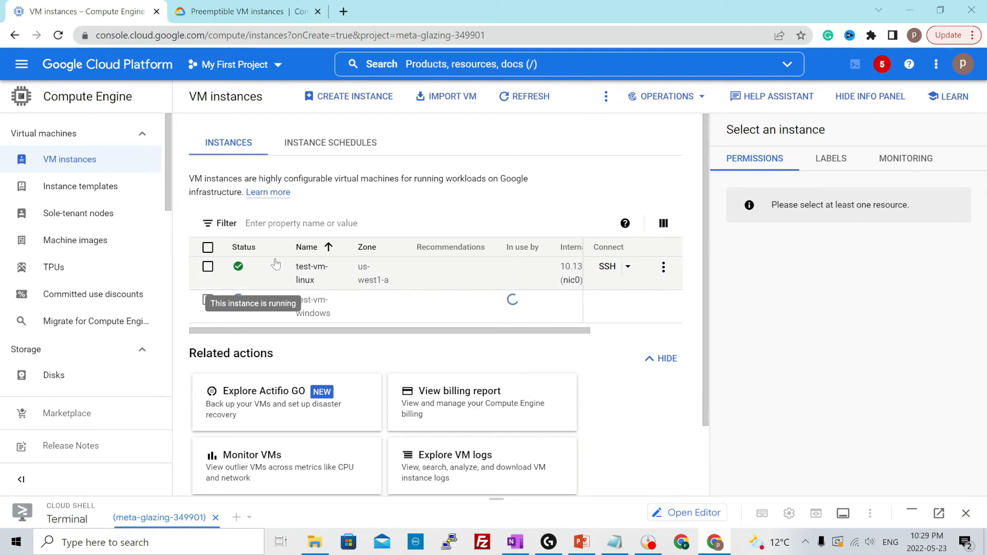
# Disable deletion protection on the test-vm-linux instance and save the change
pyautogui.click(208, 267)
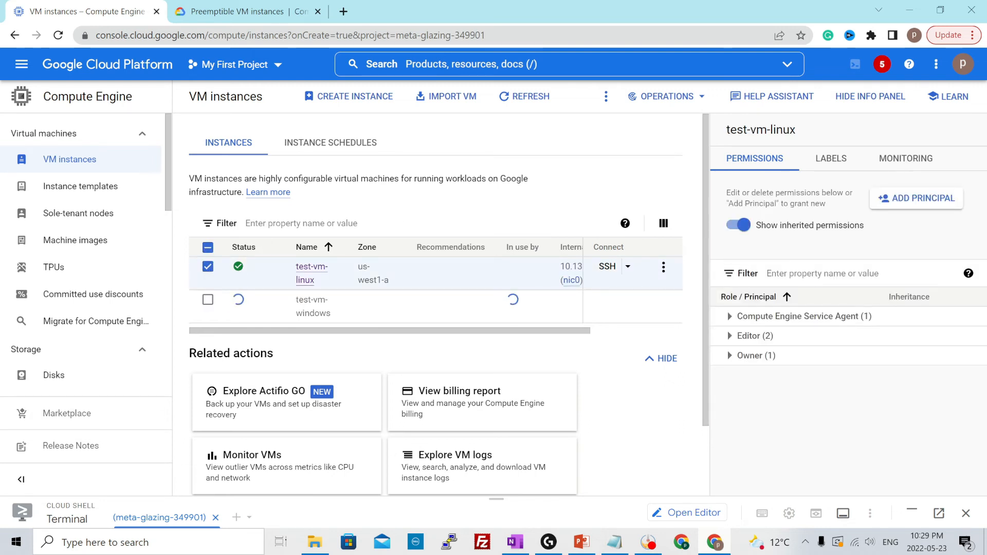
pyautogui.click(606, 96)
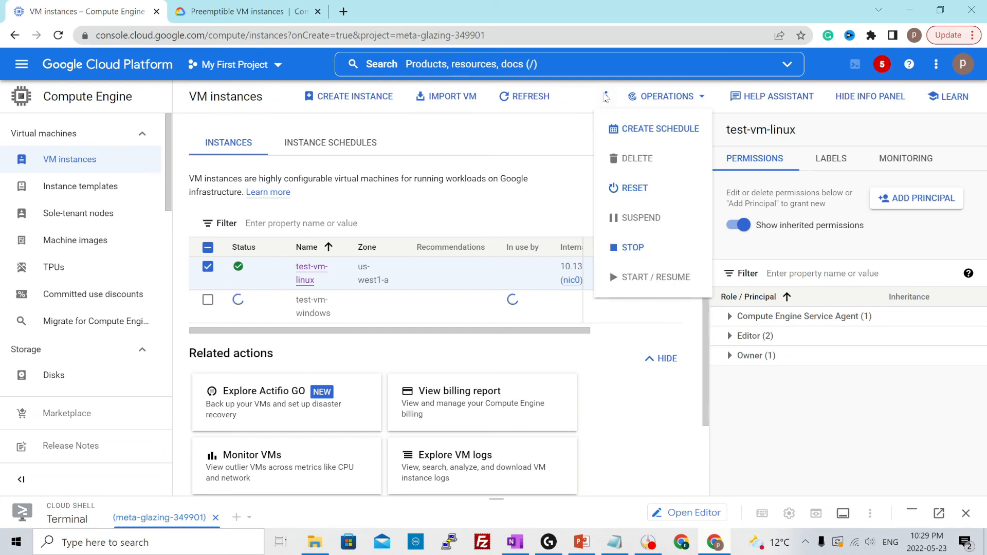
pyautogui.click(363, 274)
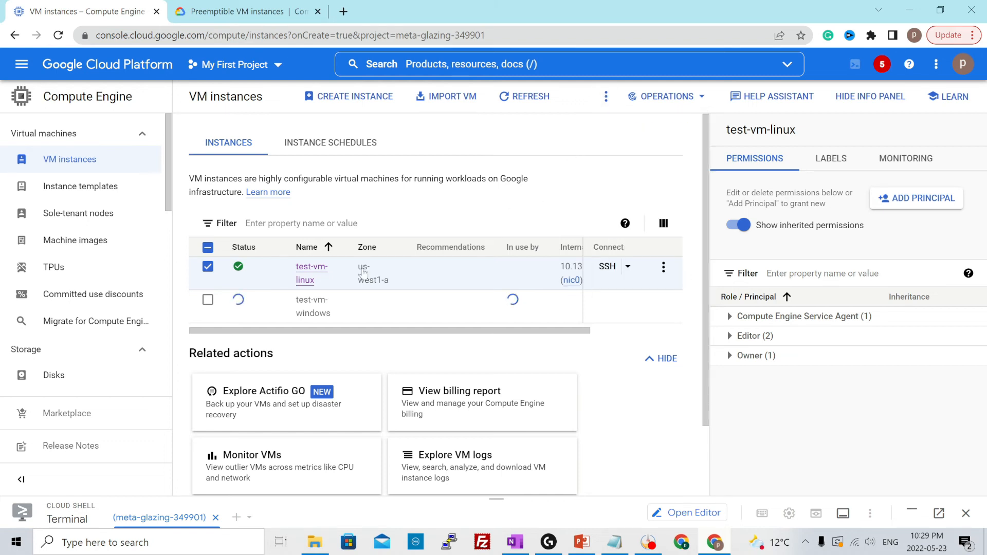
pyautogui.click(309, 272)
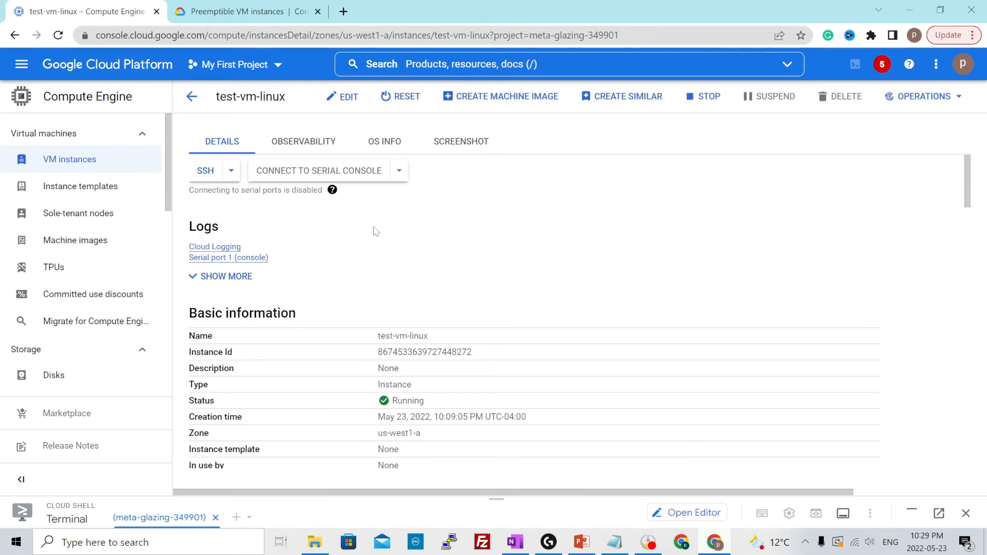
pyautogui.click(341, 96)
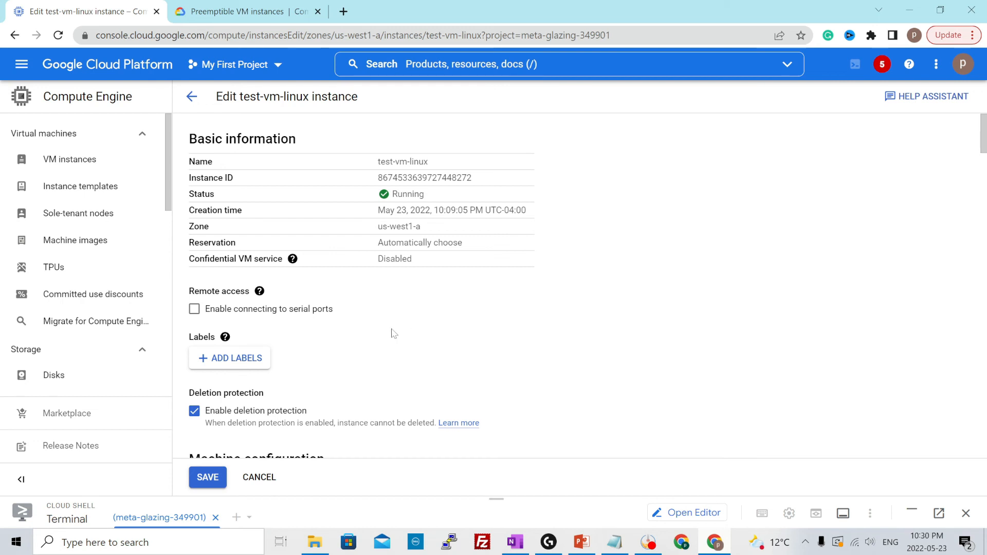
pyautogui.scroll(-3, 393, 331)
pyautogui.scroll(2, 392, 331)
pyautogui.click(194, 343)
pyautogui.click(207, 481)
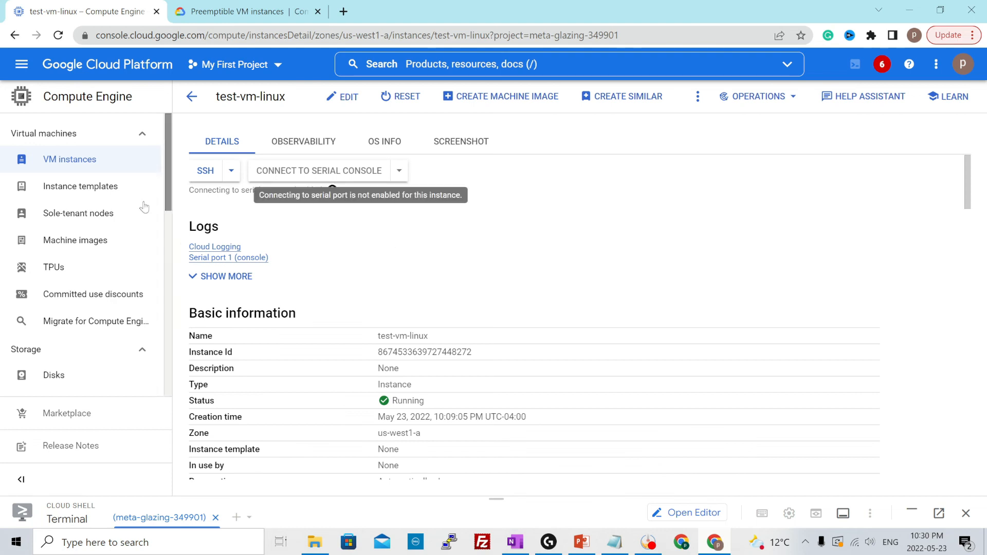
# Delete the test-vm-linux instance together with its boot disk, and dismiss the notifications
pyautogui.click(67, 160)
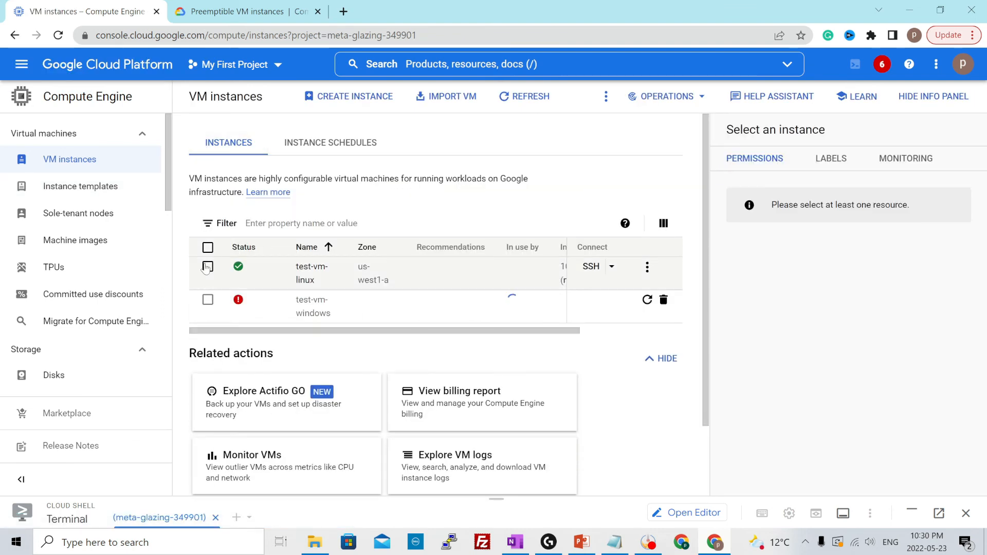
pyautogui.click(208, 267)
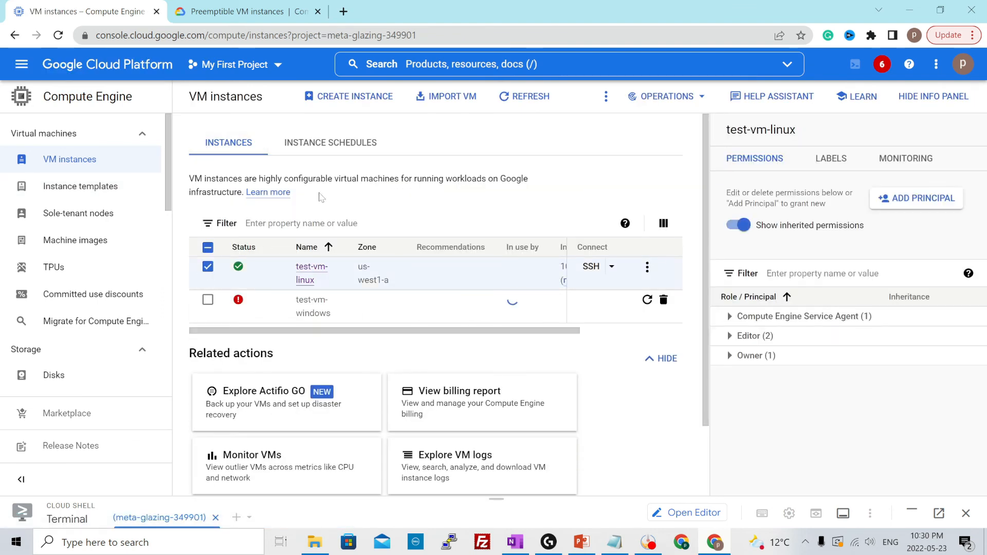
pyautogui.click(606, 96)
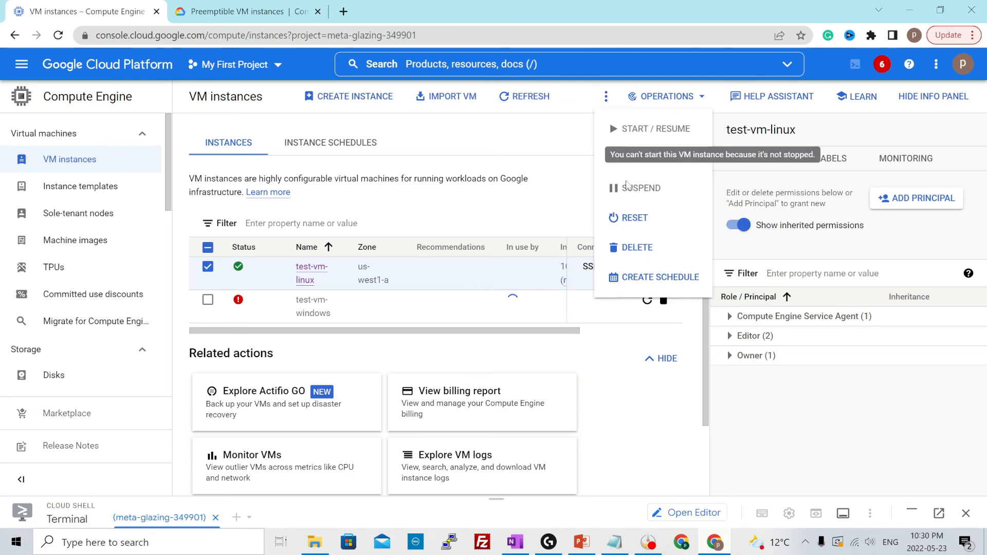
pyautogui.click(629, 249)
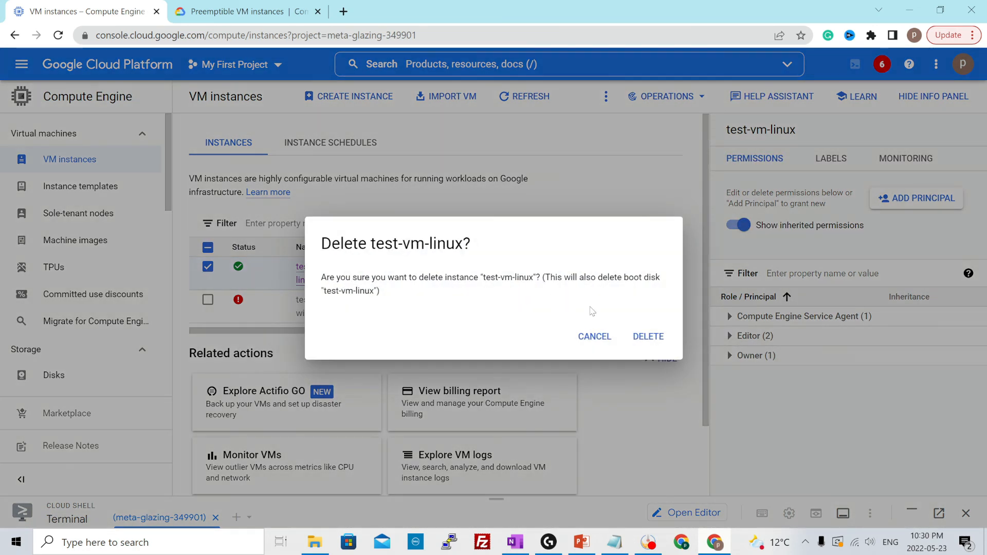
pyautogui.click(638, 340)
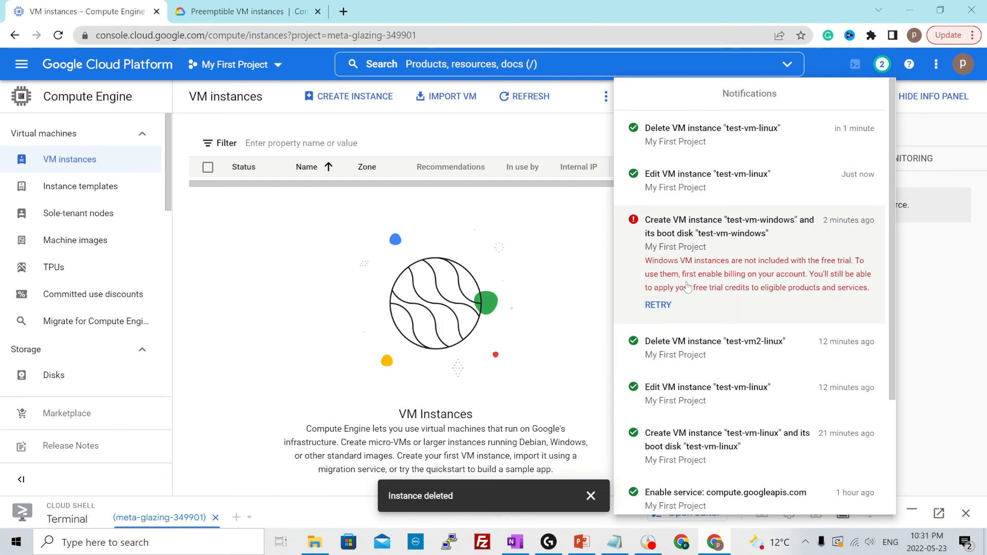
pyautogui.click(535, 280)
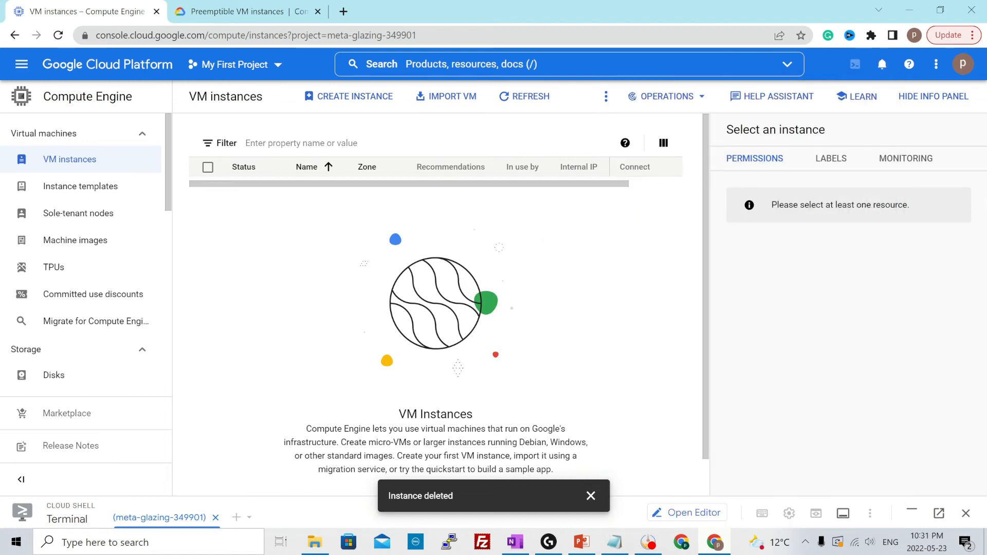
# Find the Billing overview through the console search and upgrade the free trial by activating the full account
pyautogui.click(99, 69)
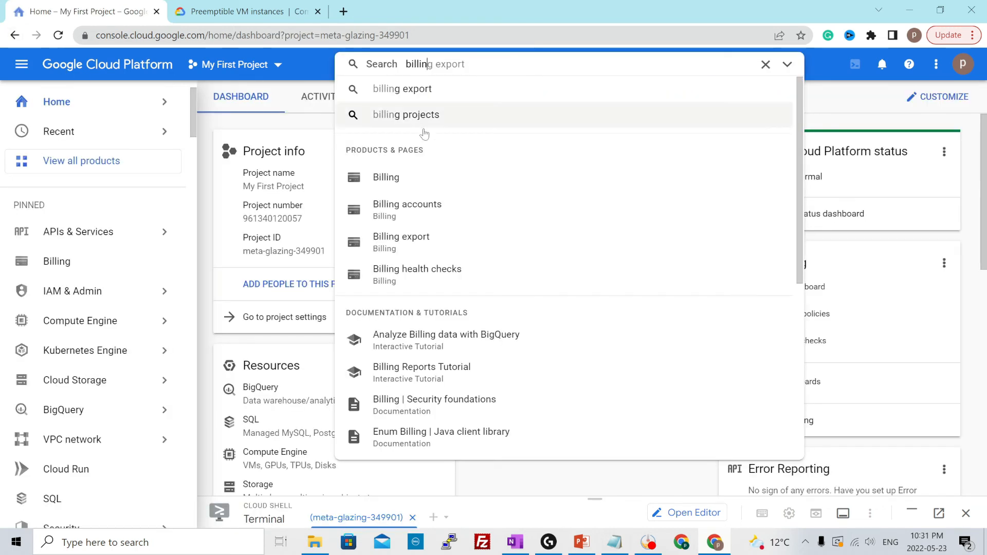
pyautogui.click(414, 178)
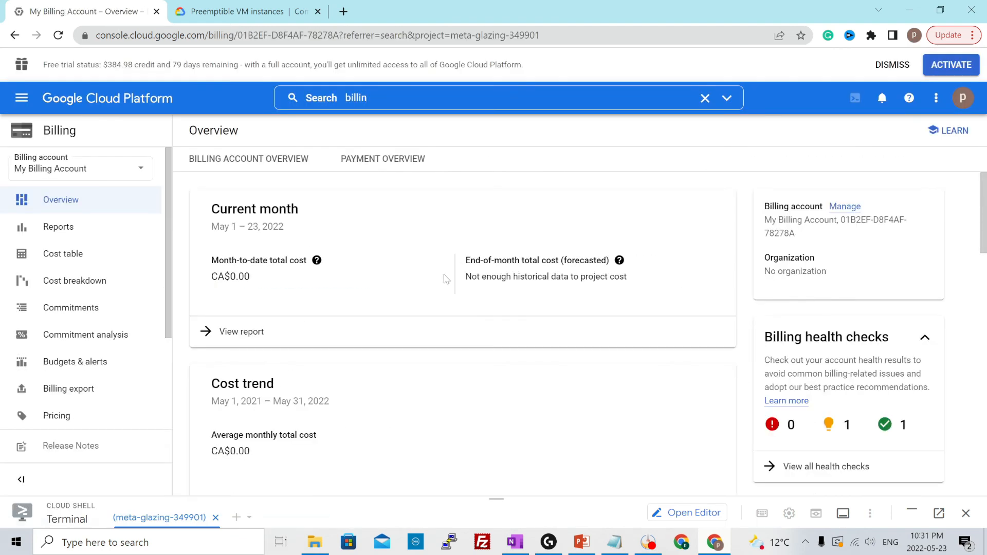
pyautogui.scroll(-8, 445, 279)
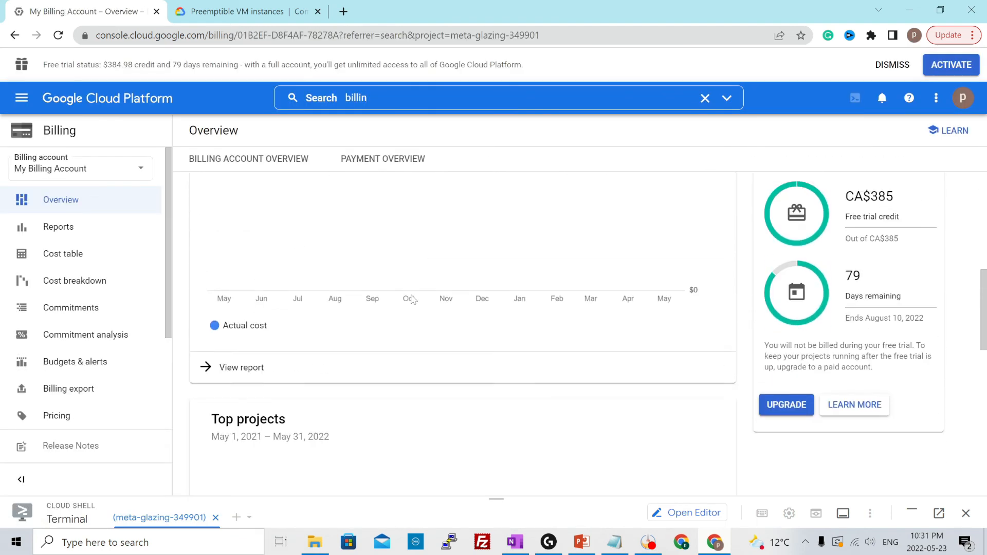
pyautogui.scroll(1, 411, 299)
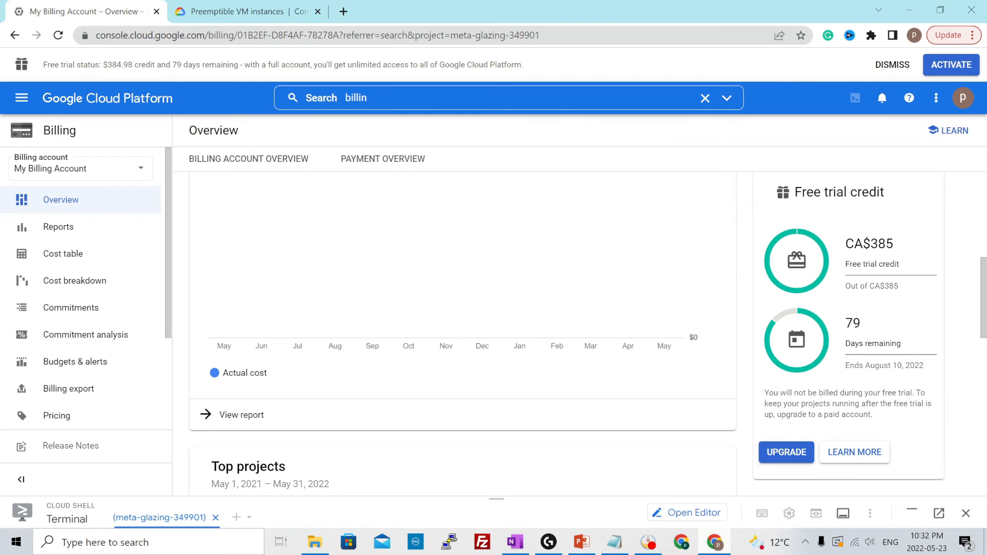
pyautogui.click(786, 456)
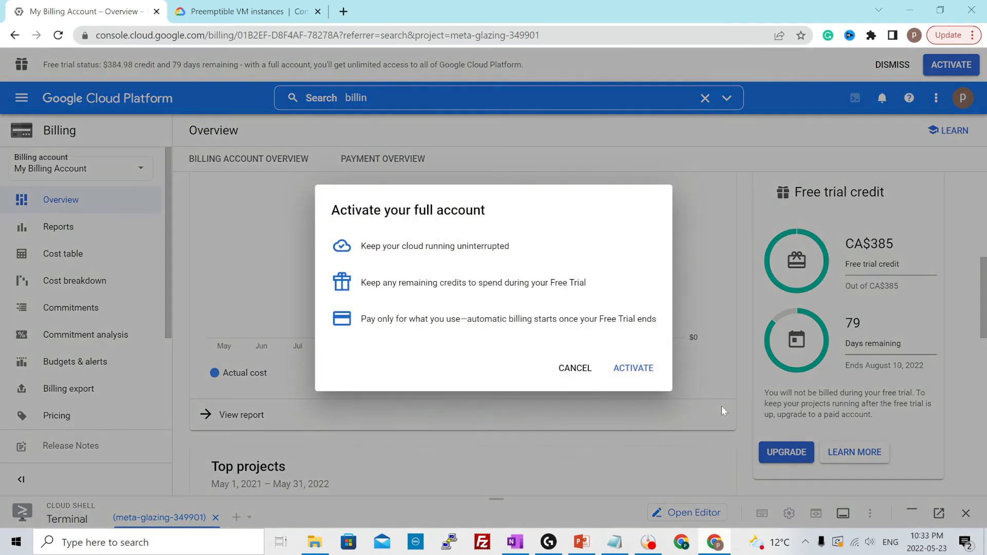
pyautogui.click(632, 368)
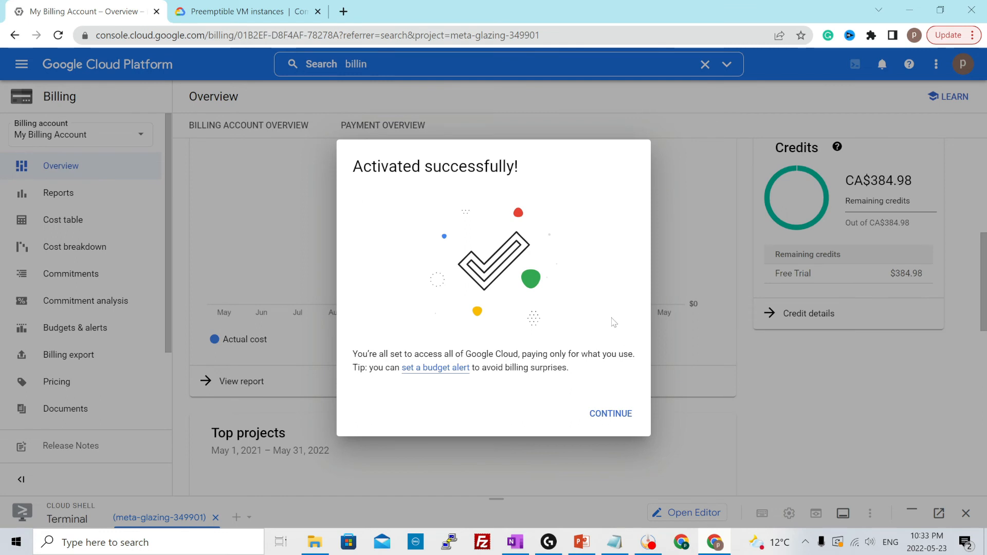
pyautogui.click(609, 413)
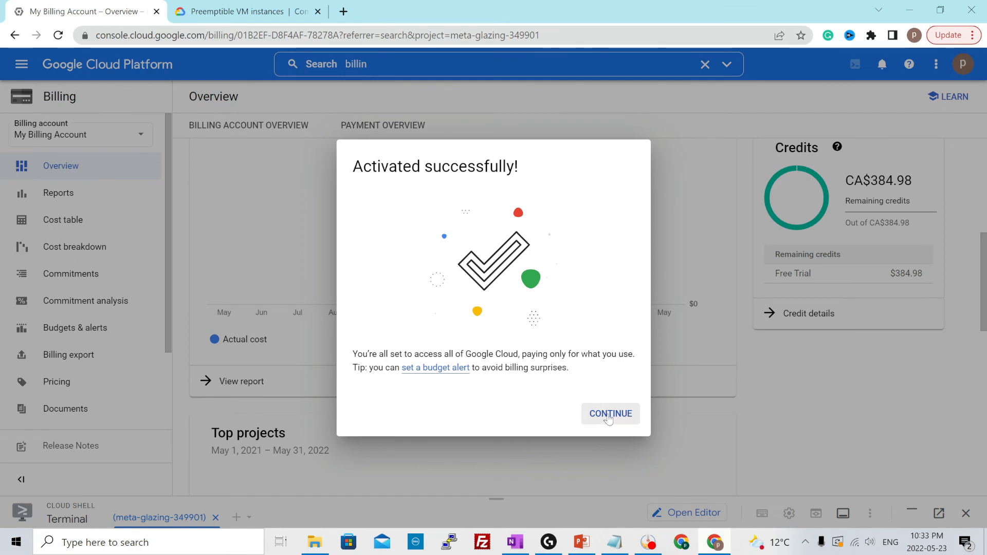
# Return to the Compute Engine VM instances and retry the failed creation of test-vm-windows from its notification
pyautogui.click(62, 66)
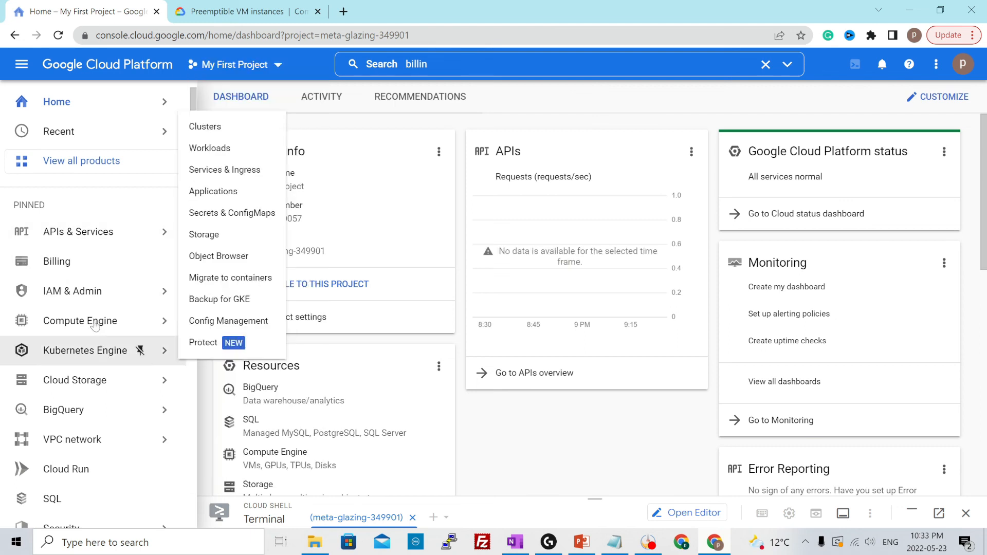
pyautogui.click(98, 321)
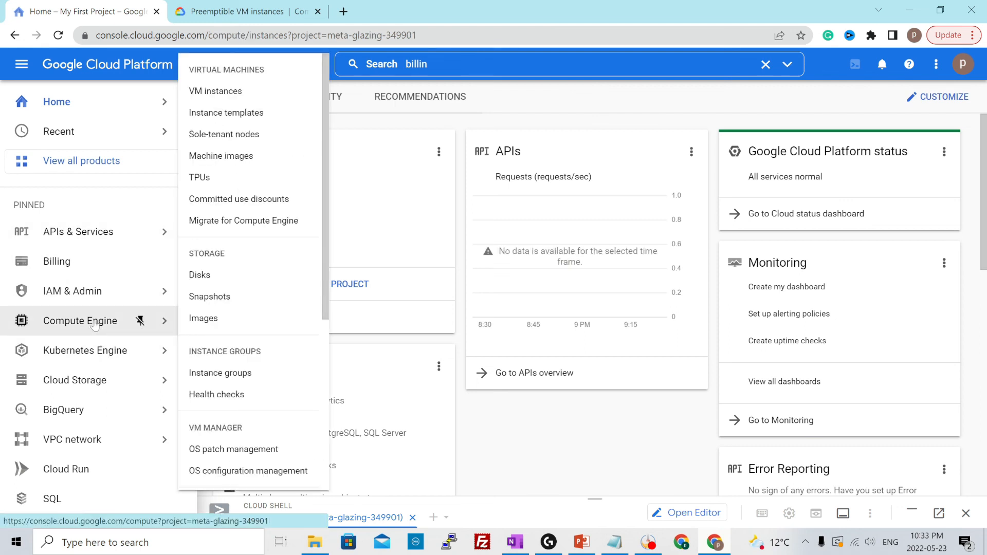
pyautogui.click(882, 63)
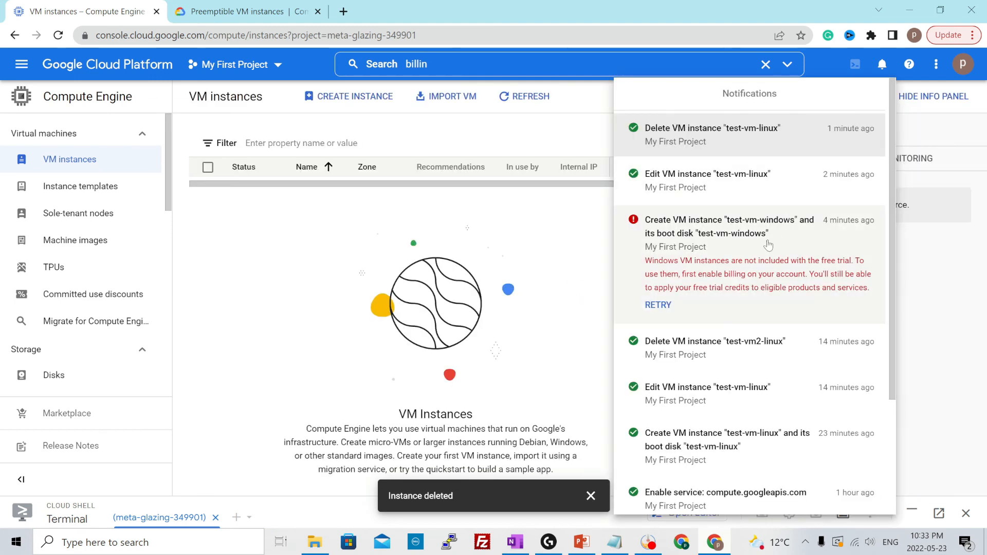
pyautogui.click(658, 304)
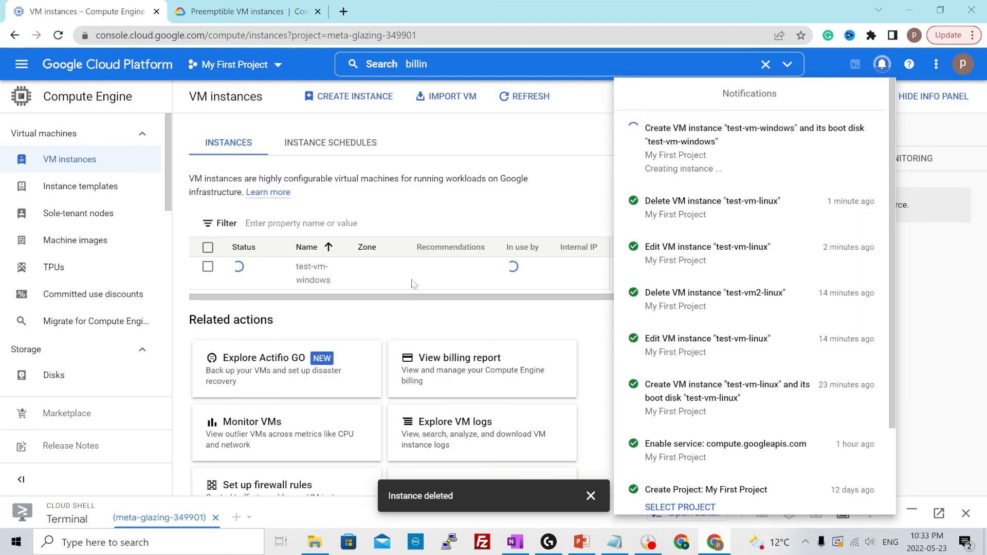
pyautogui.click(493, 279)
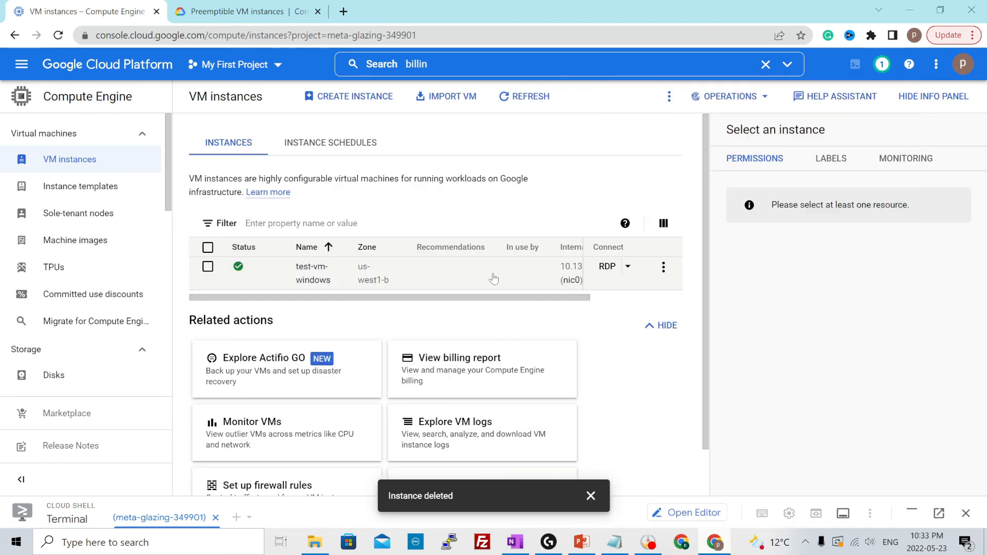
# Review the RDP connection instructions for test-vm-windows and download its RDP file
pyautogui.moveTo(375, 298); pyautogui.dragTo(467, 300)
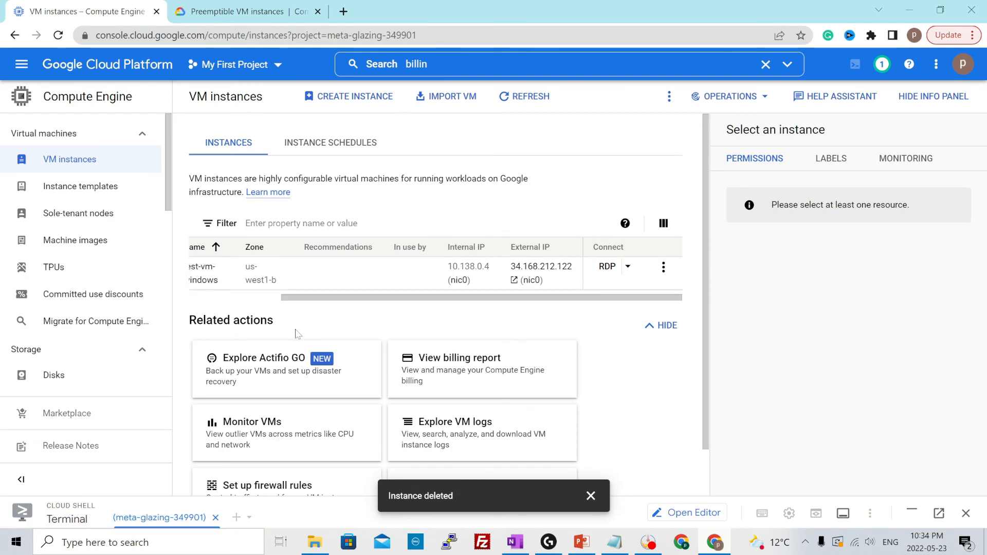
pyautogui.click(606, 267)
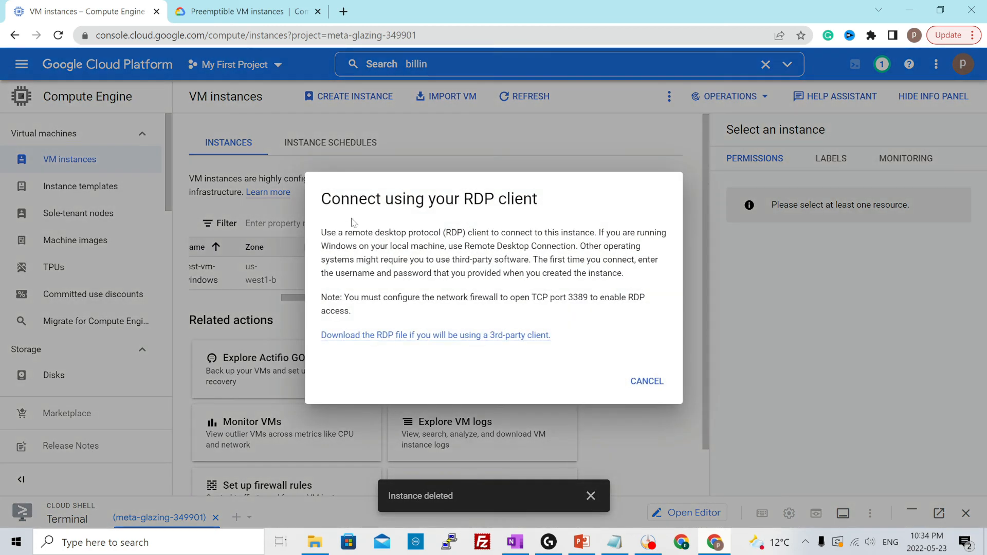
pyautogui.moveTo(321, 199); pyautogui.dragTo(555, 205)
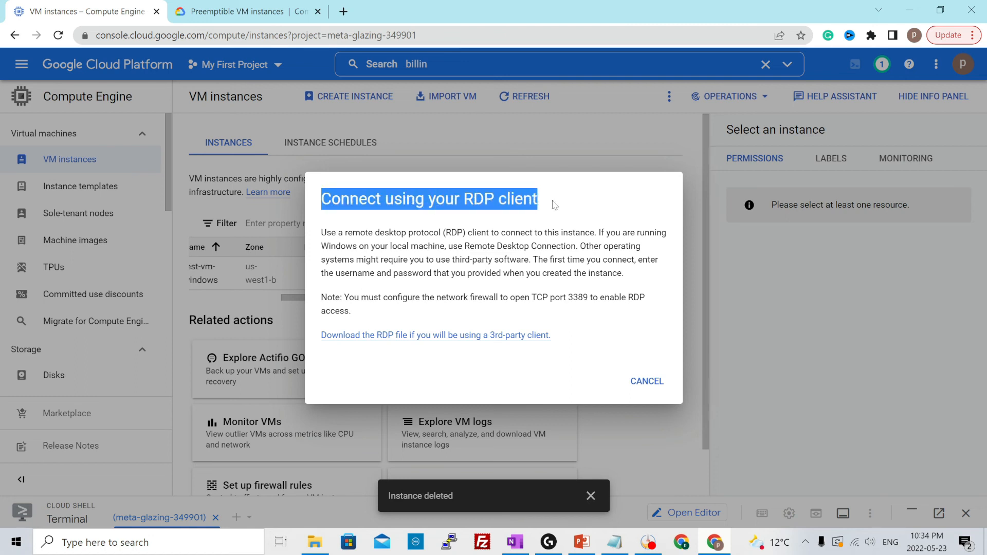
pyautogui.click(509, 224)
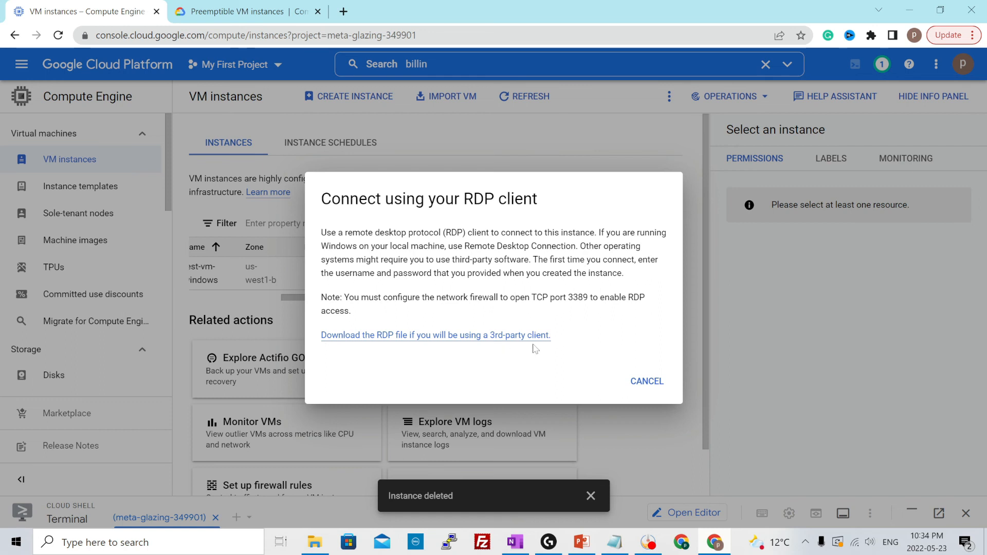
pyautogui.click(546, 336)
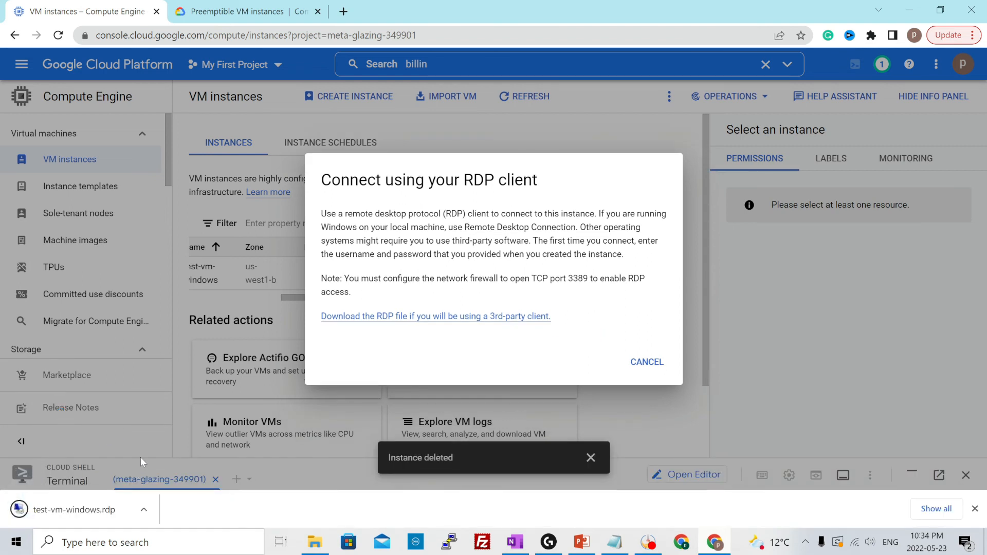
pyautogui.click(643, 361)
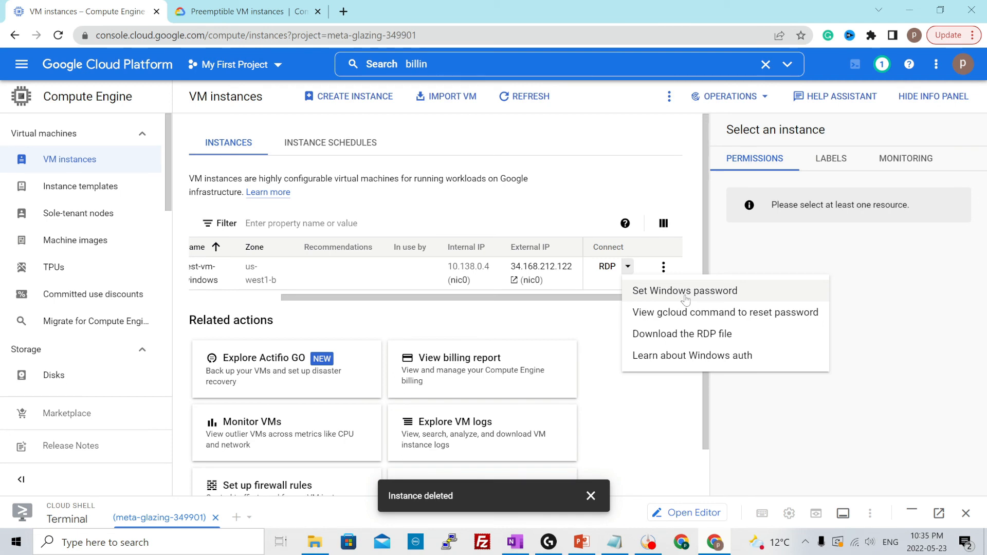
# Set a new Windows password on test-vm-windows for the proposed username and copy the generated password
pyautogui.click(665, 293)
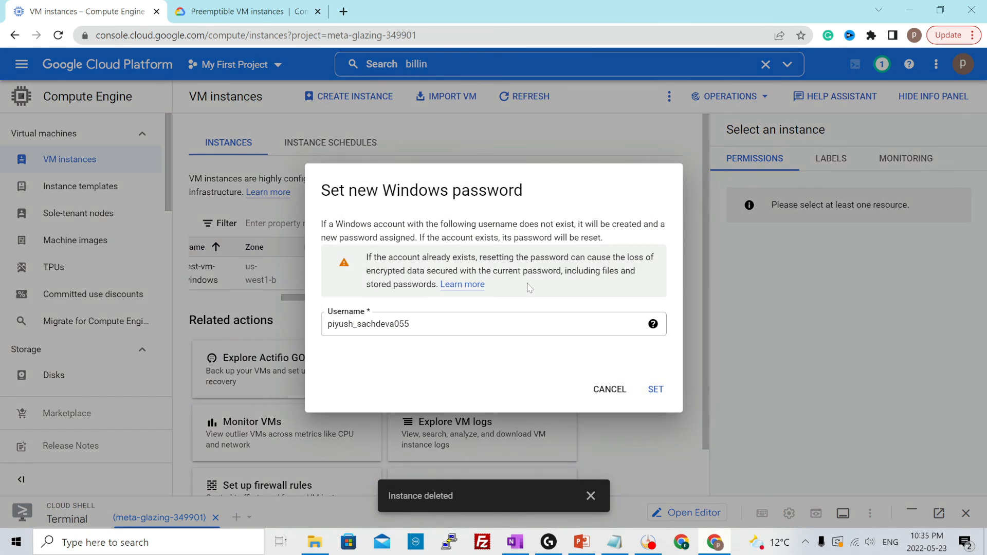
pyautogui.doubleClick(368, 324)
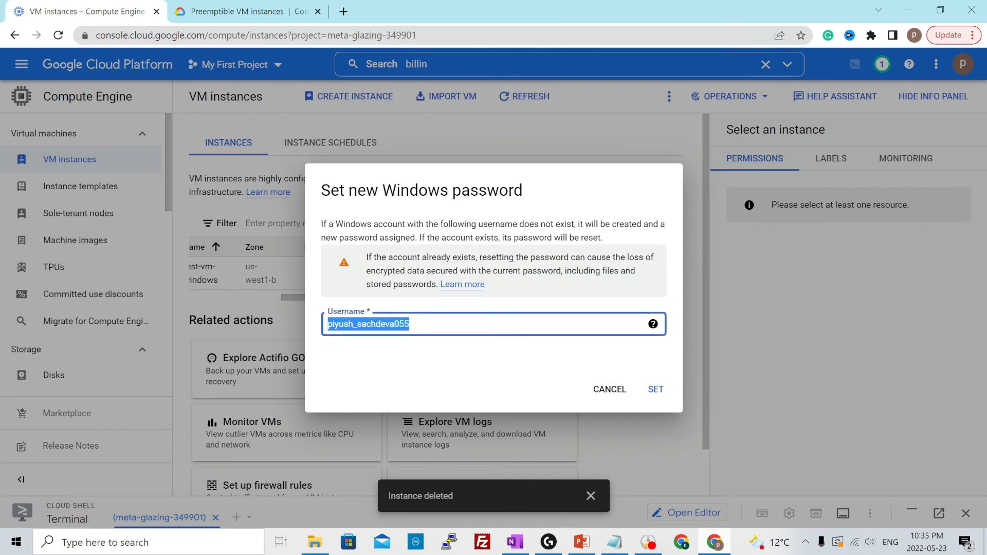
pyautogui.click(410, 324)
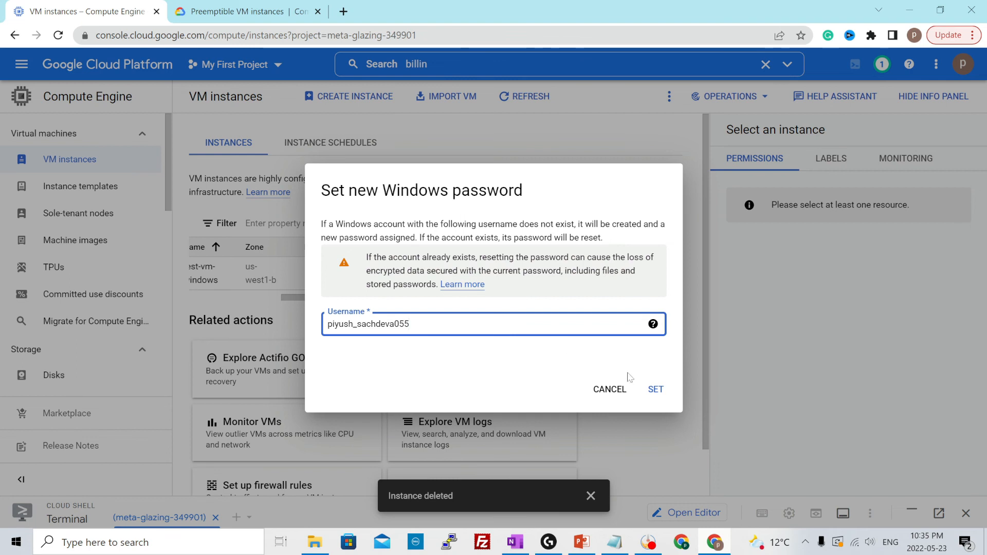
pyautogui.click(654, 389)
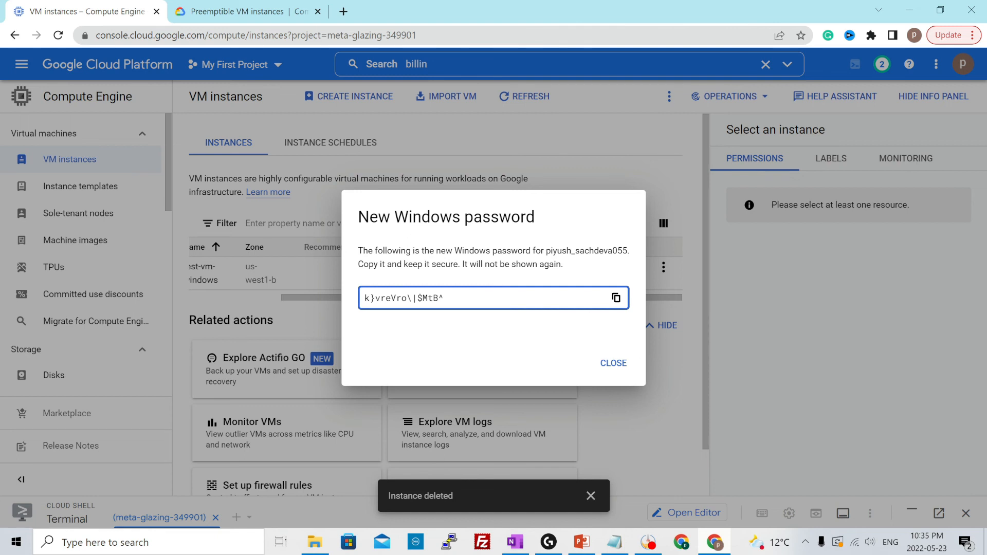
pyautogui.click(615, 298)
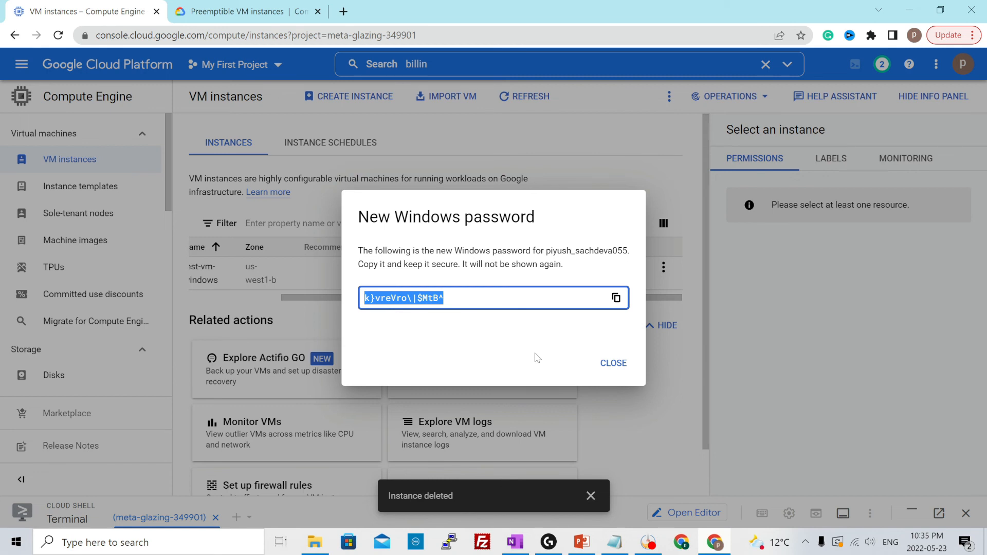
# Dismiss the new Windows password and download the RDP file for test-vm-windows from its connection options
pyautogui.click(614, 363)
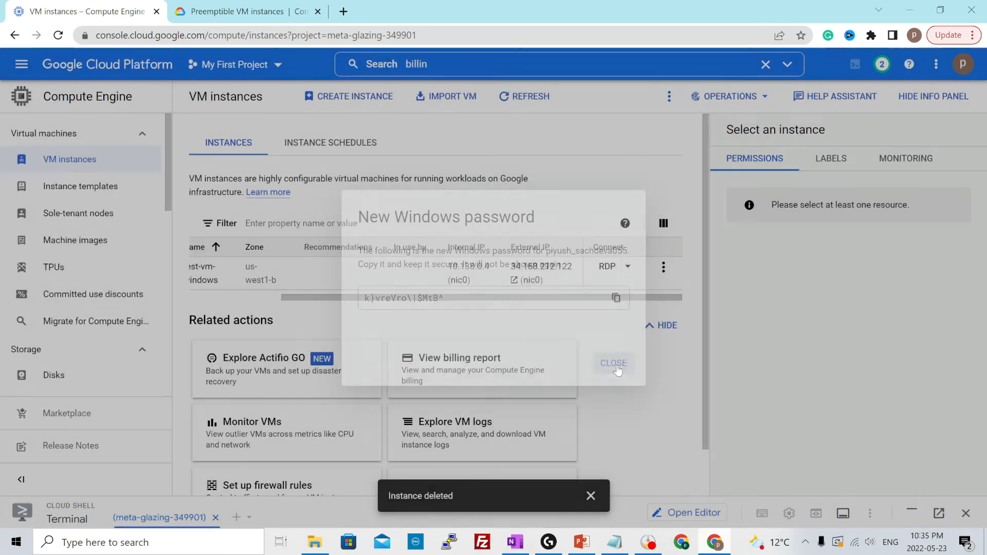
pyautogui.click(628, 267)
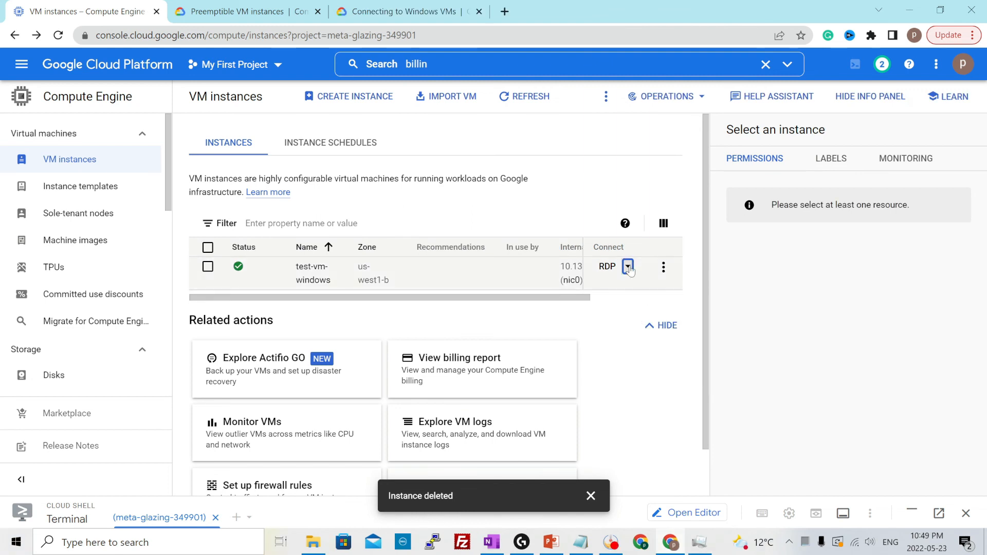
pyautogui.click(628, 266)
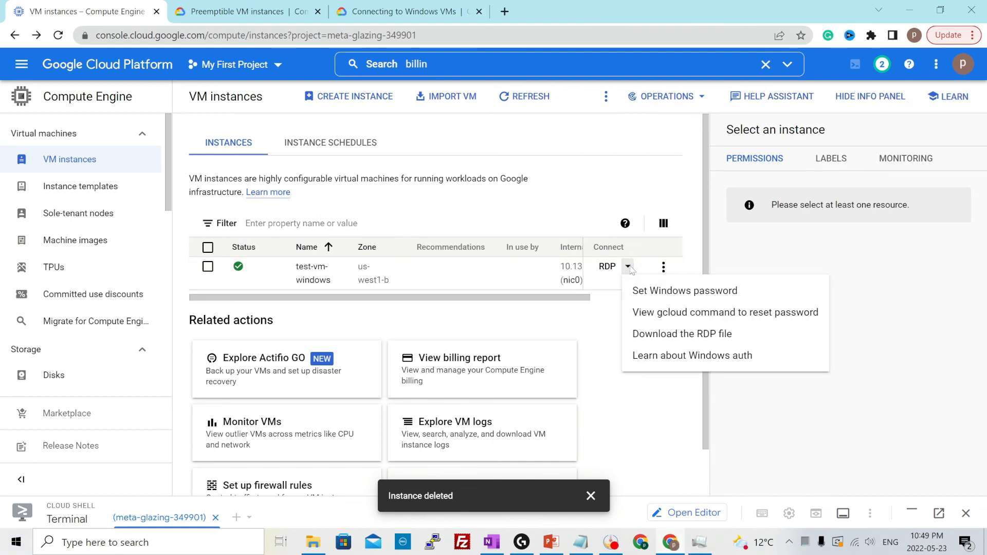
pyautogui.click(681, 333)
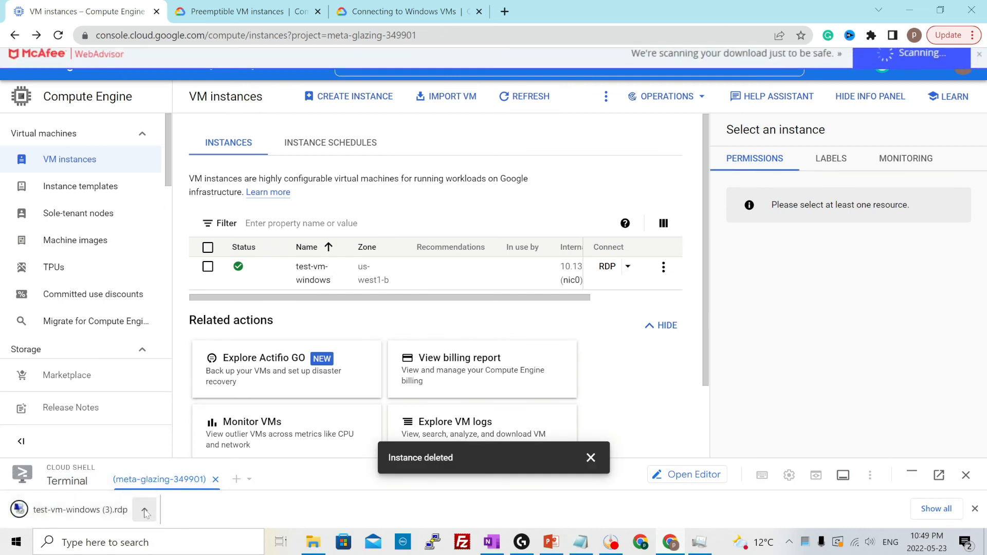
# Locate the downloaded test-vm-windows (3) RDP file in its folder and open it for editing in Remote Desktop Connection
pyautogui.click(145, 509)
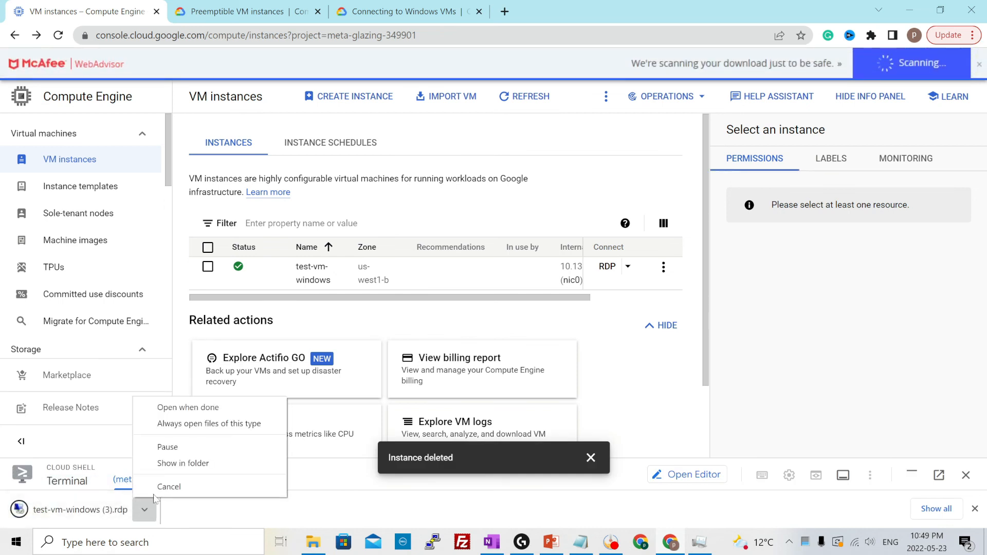
pyautogui.click(172, 468)
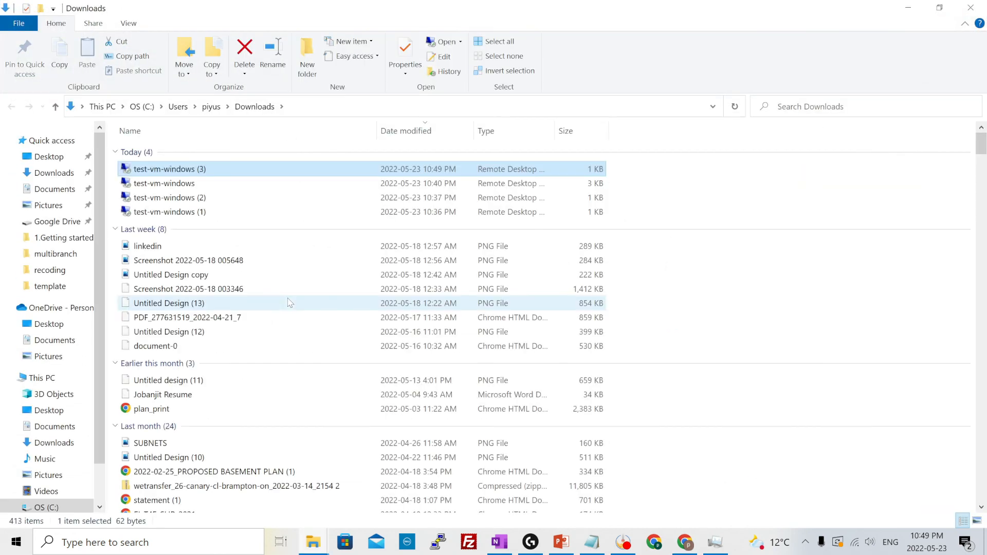
pyautogui.rightClick(176, 176)
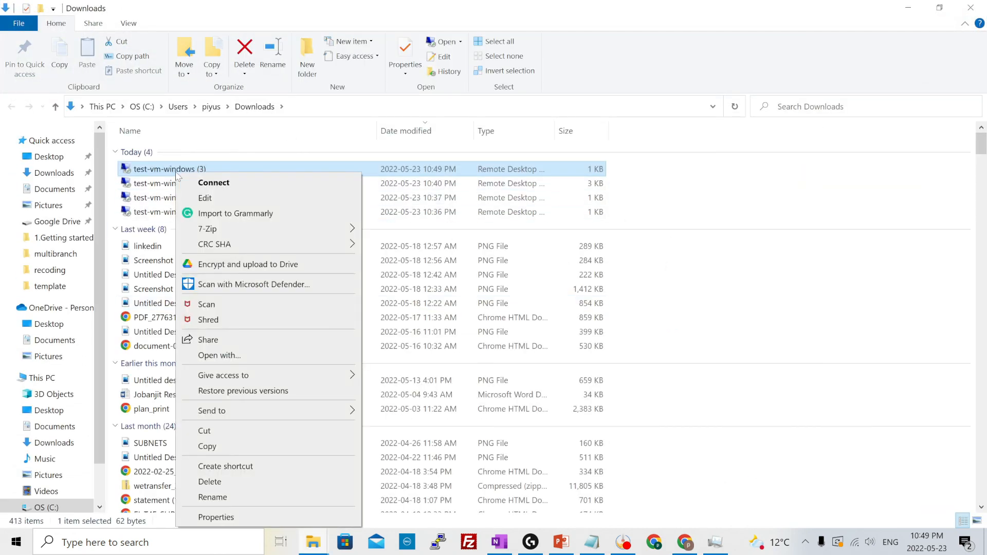
pyautogui.click(200, 199)
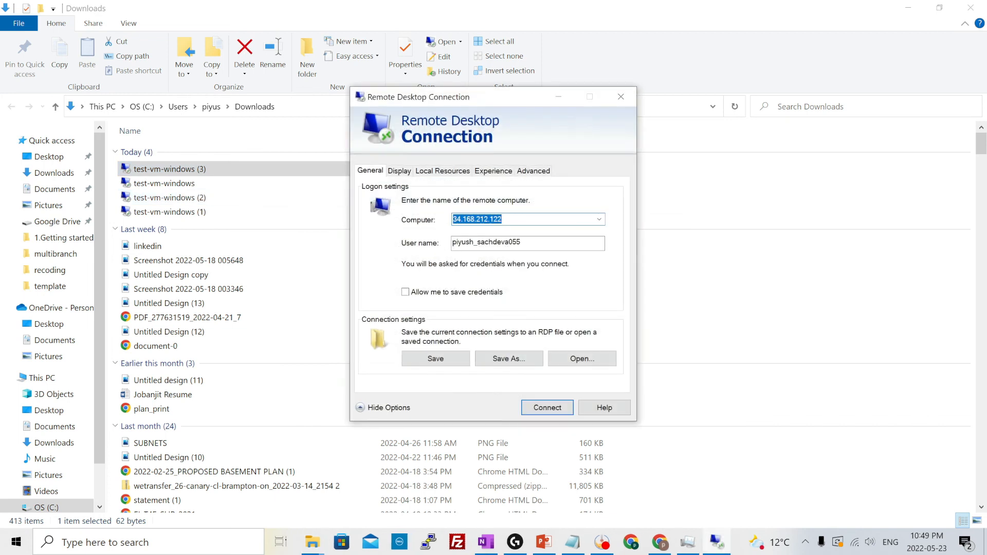
pyautogui.click(909, 7)
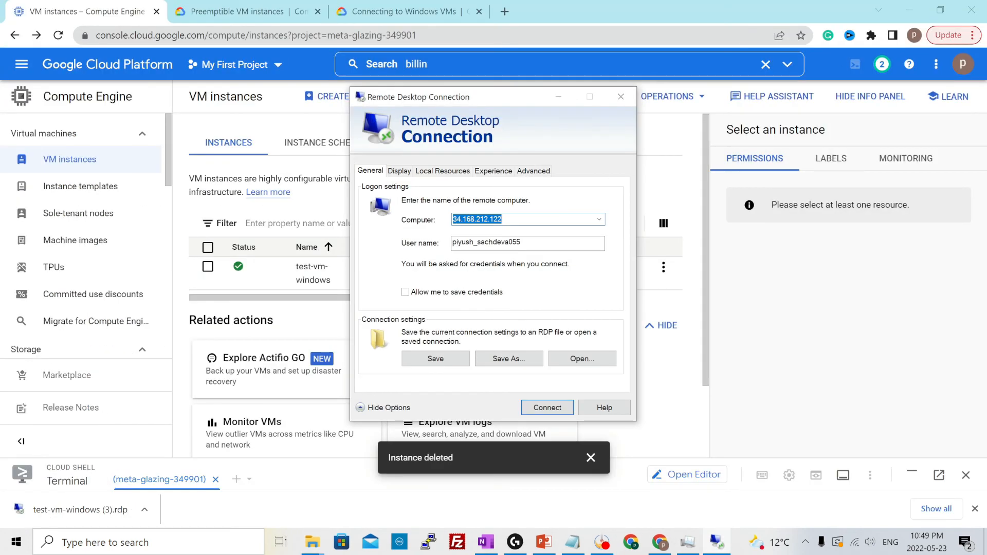
# Append port :3389 to the computer address, allow credentials to be saved and save the connection settings to the RDP file
pyautogui.click(503, 220)
pyautogui.write(':3389')
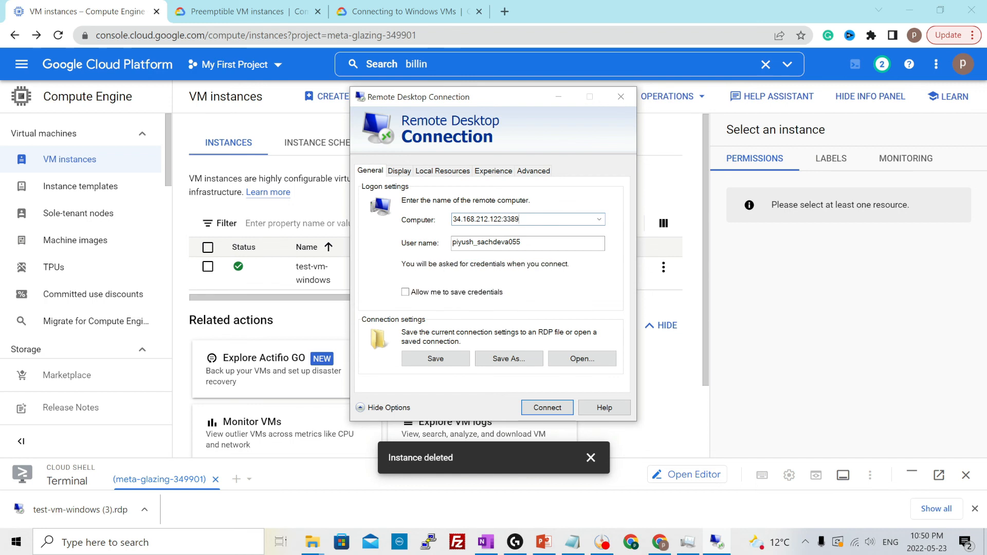
pyautogui.moveTo(502, 220); pyautogui.dragTo(520, 220)
pyautogui.click(524, 220)
pyautogui.click(448, 357)
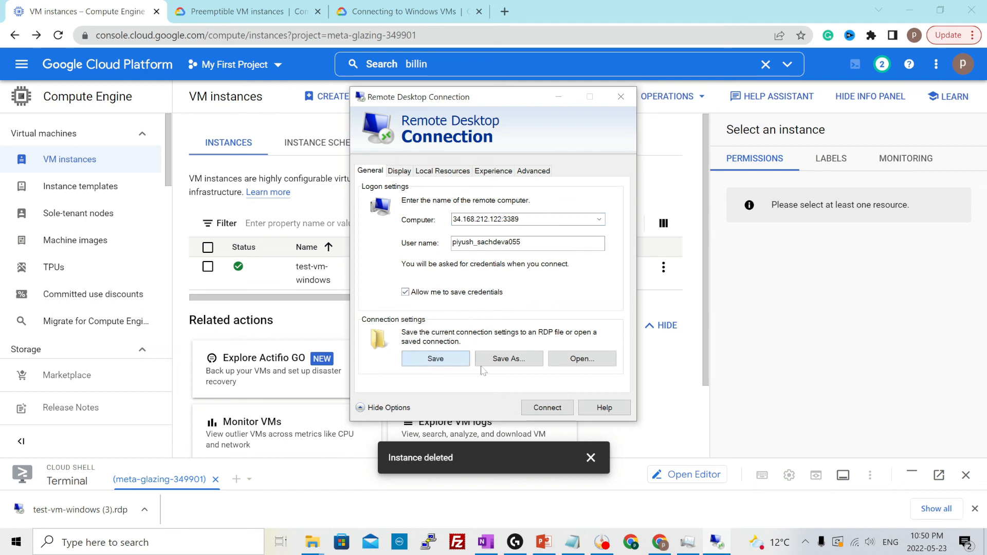
# Connect to test-vm-windows with the copied Windows password and accept its untrusted certificate, suppressing further certificate prompts for this computer
pyautogui.click(545, 410)
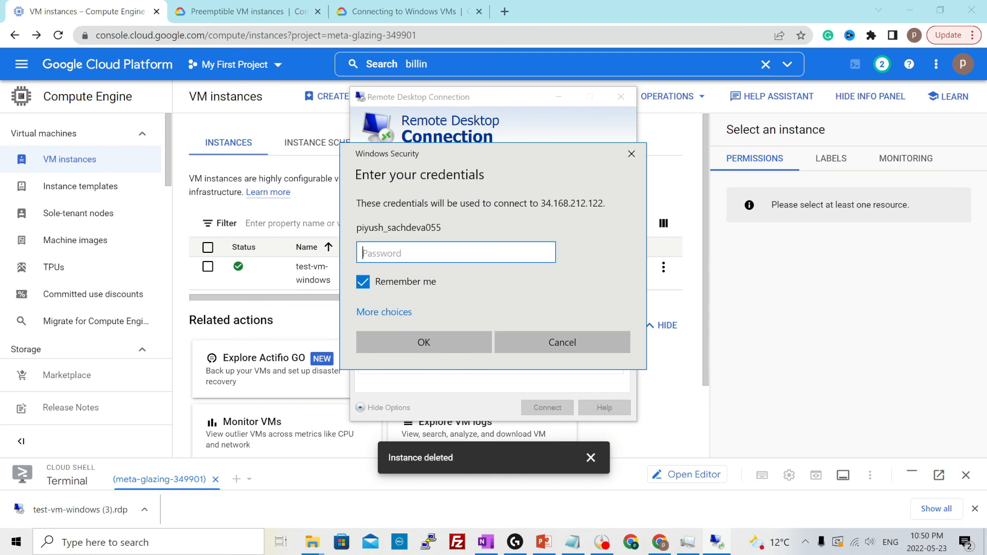
pyautogui.hotkey('ctrl', 'v')
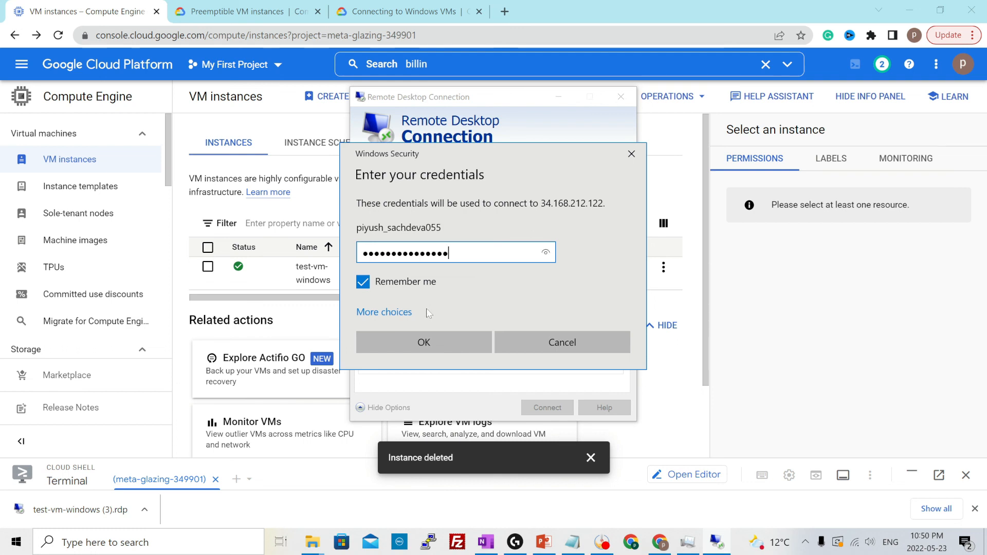
pyautogui.click(425, 341)
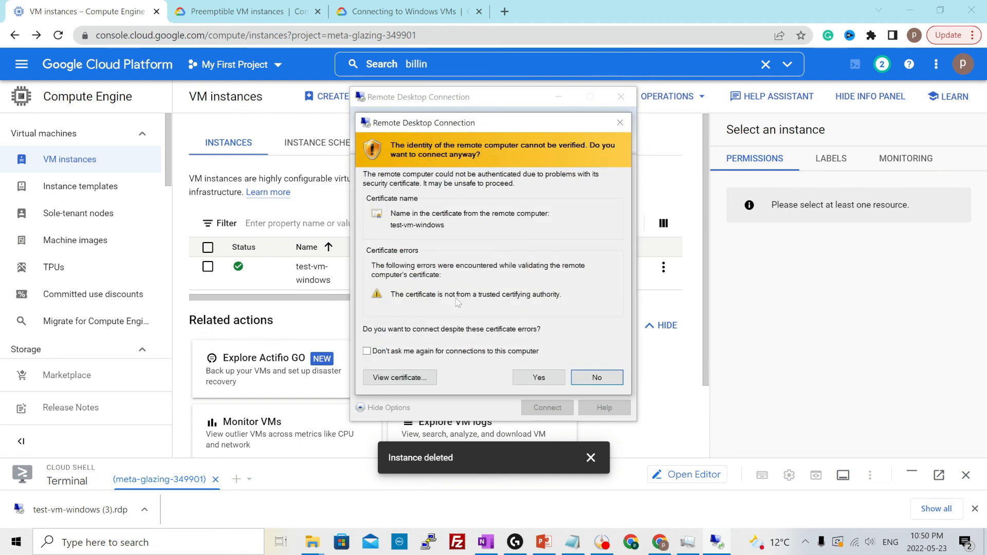
pyautogui.click(397, 355)
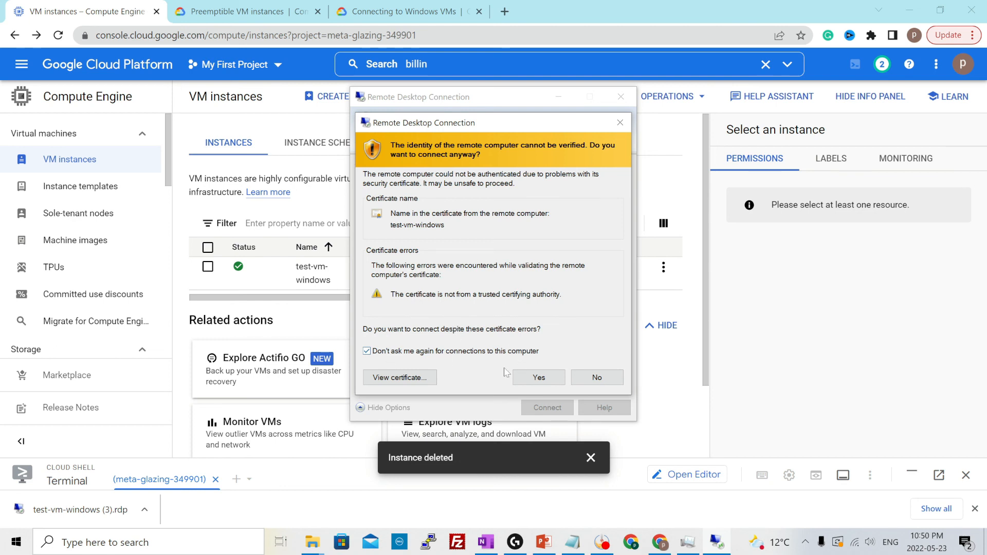
pyautogui.click(539, 378)
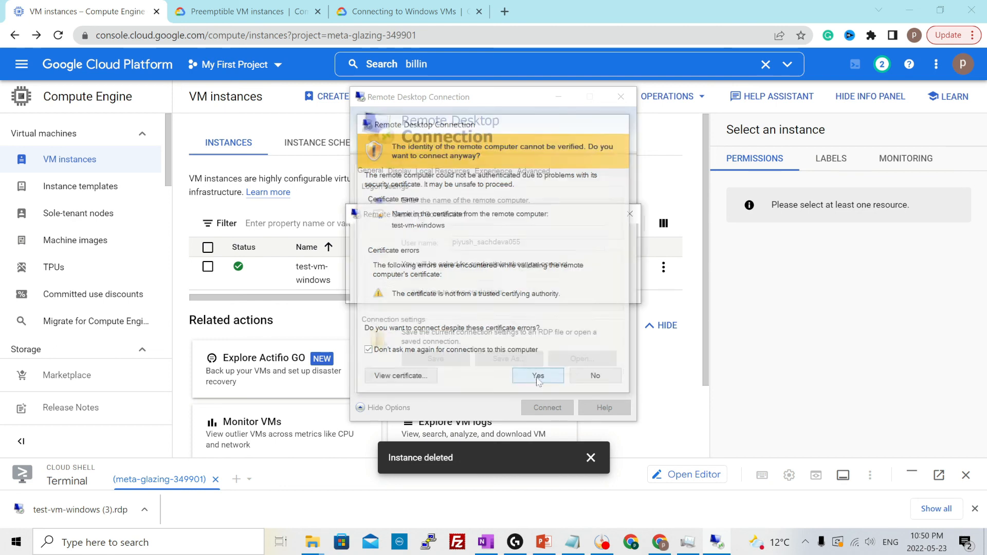